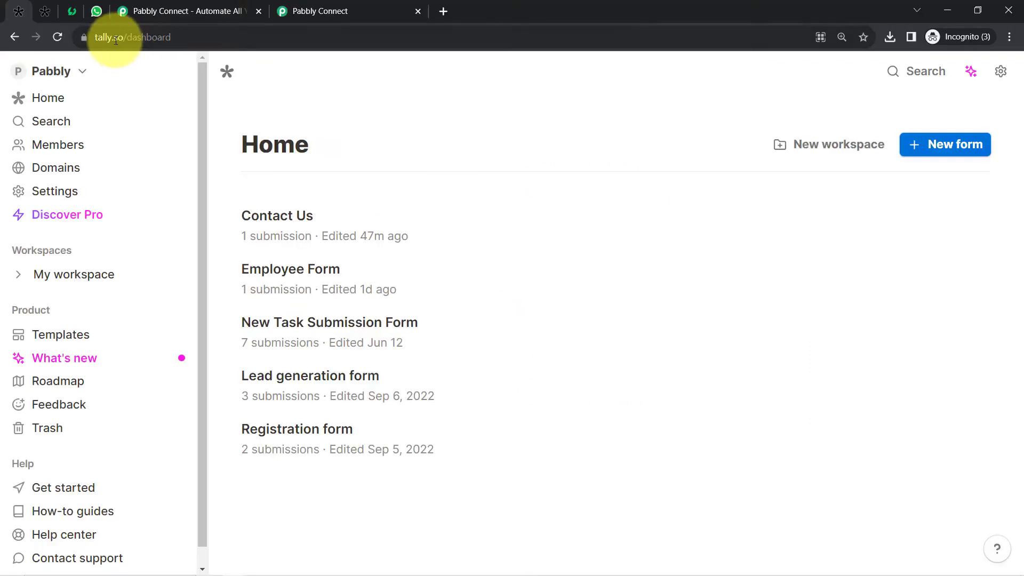
Review the Tally dashboard, the published Contact Us form, WhatsApp Web and the AiSensy template messages page in the open browser tabs
drag(114, 37, 169, 46)
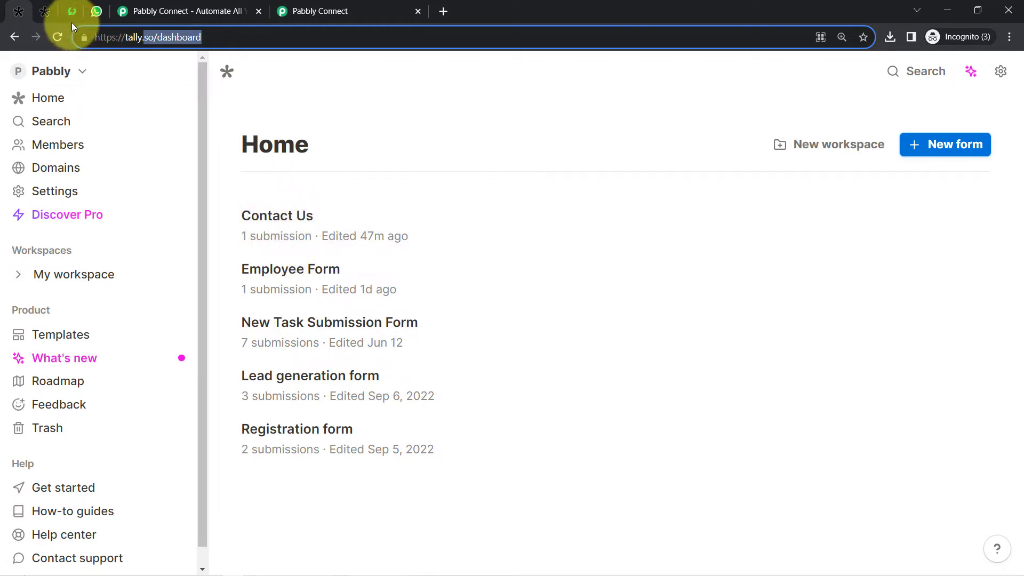
click(42, 12)
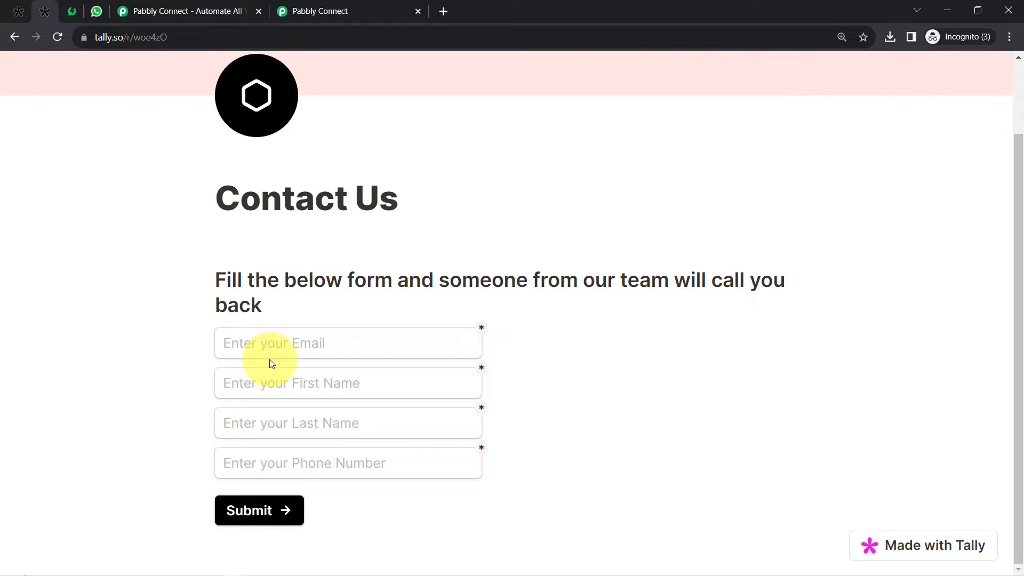
click(98, 12)
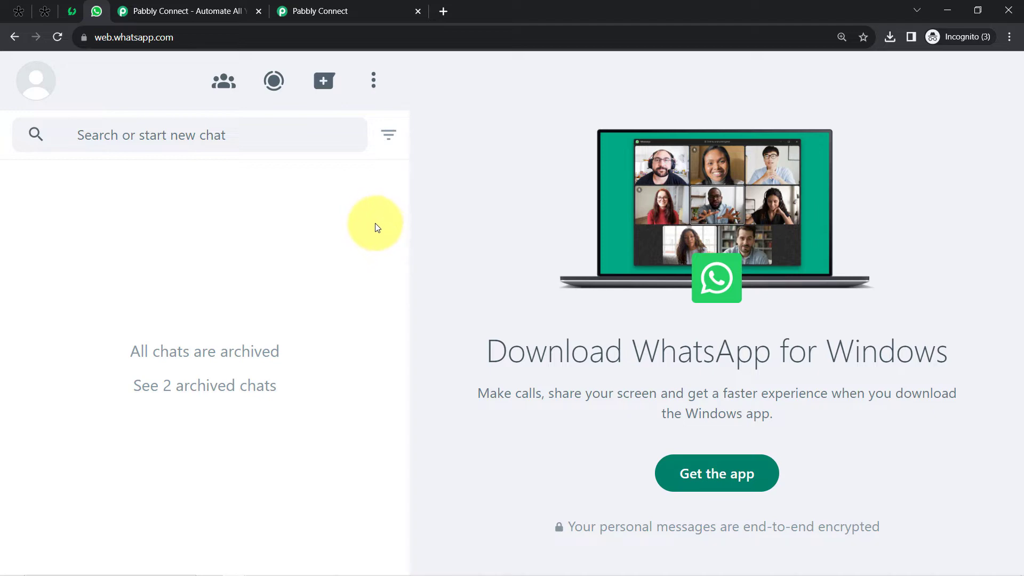
click(73, 11)
click(139, 36)
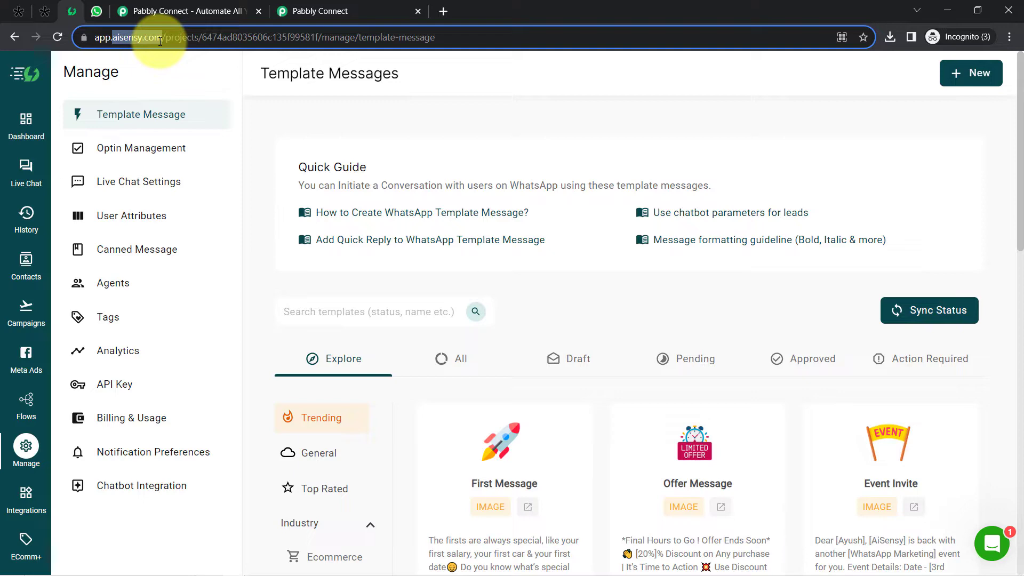
click(50, 14)
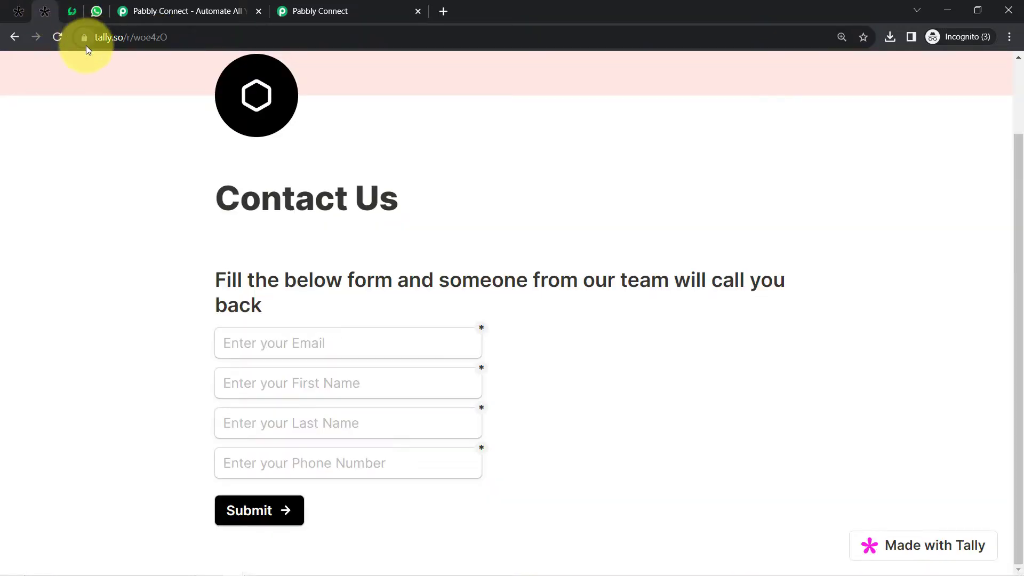
click(72, 13)
double_click(179, 38)
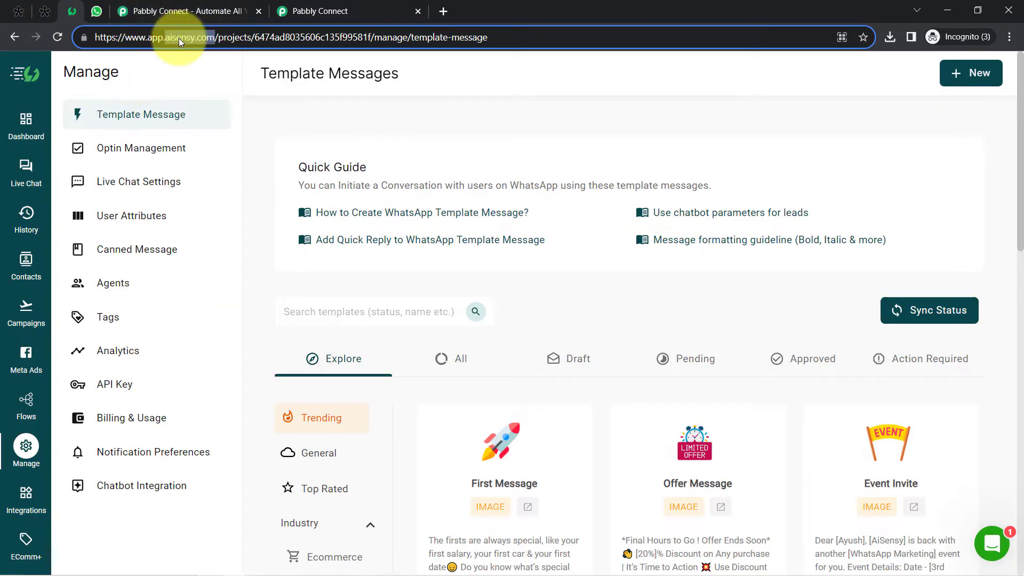
Examine the Pabbly Connect landing page, including its address and headline, and glance at the account dashboard
click(181, 11)
drag(103, 43, 228, 43)
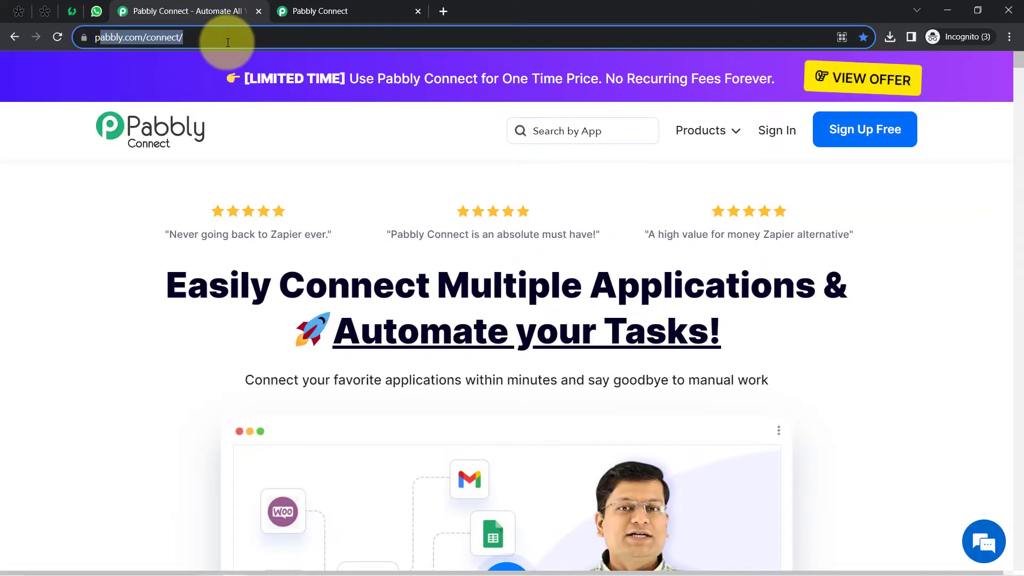
click(208, 275)
drag(208, 275, 602, 380)
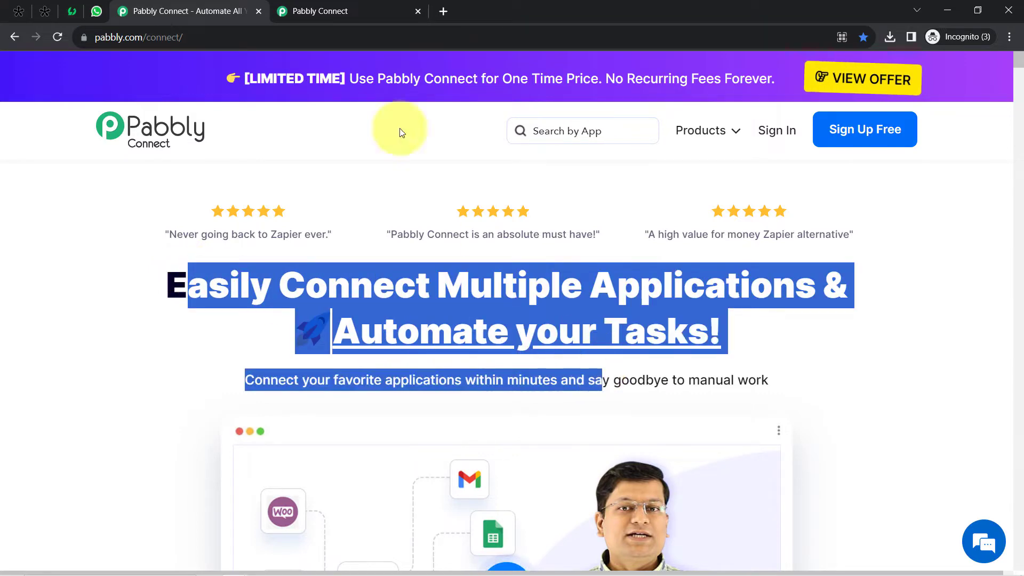
click(309, 10)
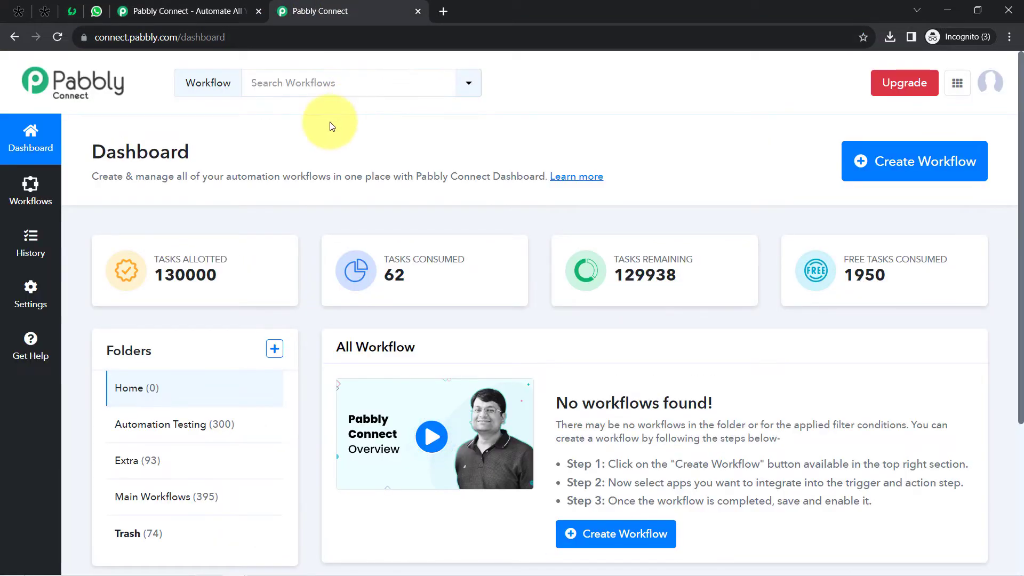
click(131, 7)
click(303, 275)
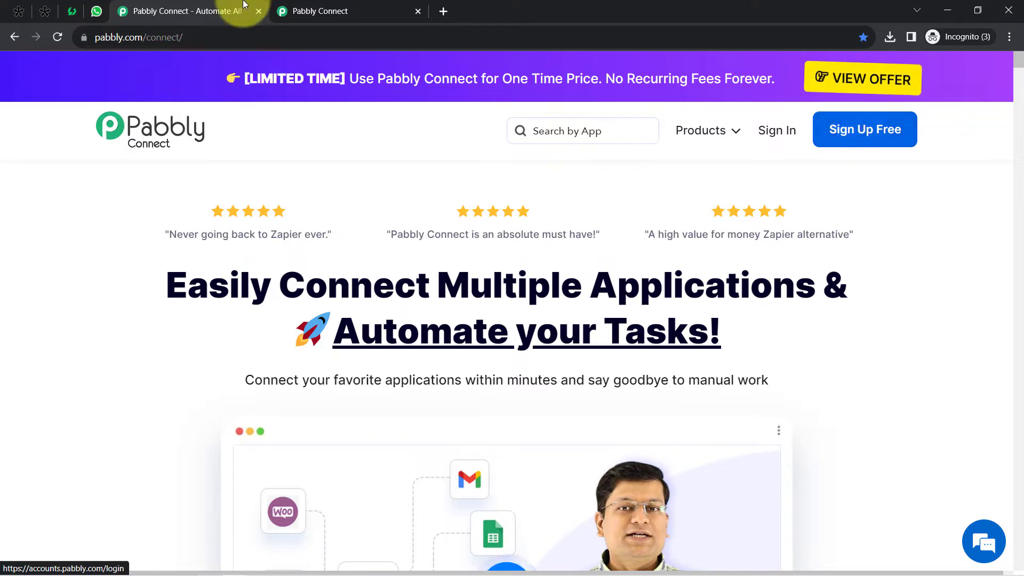
From the Pabbly Connect dashboard, start a new workflow named "Send WhatsApp Message on Tally Form Submission Automatically"
click(355, 10)
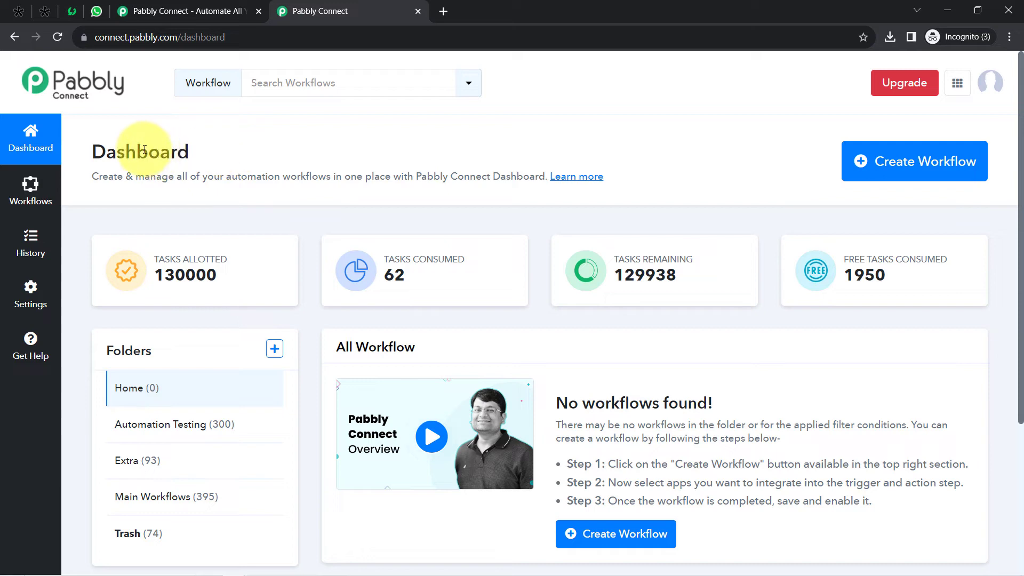
drag(148, 152, 274, 151)
click(890, 167)
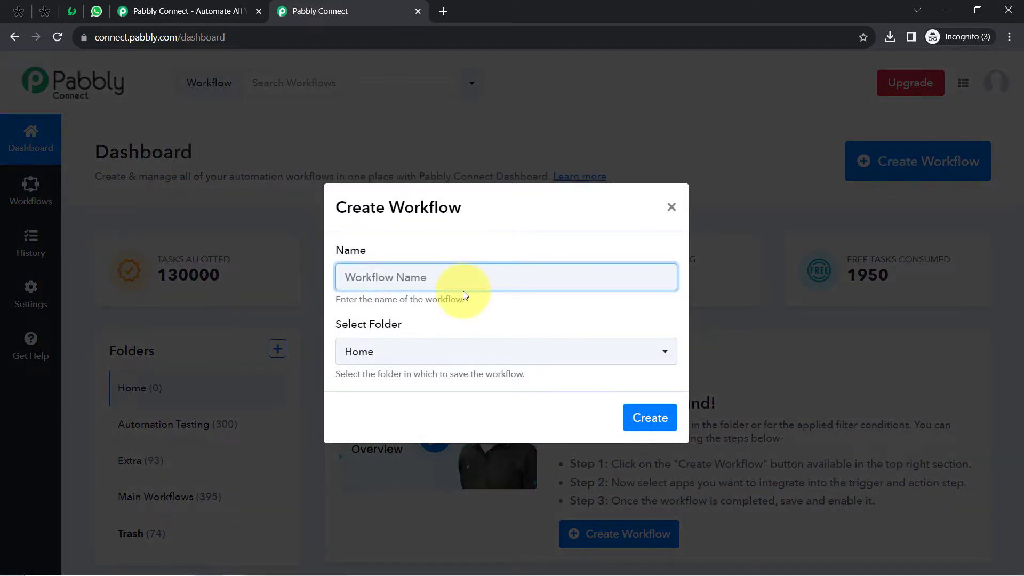
drag(376, 209, 411, 269)
click(411, 270)
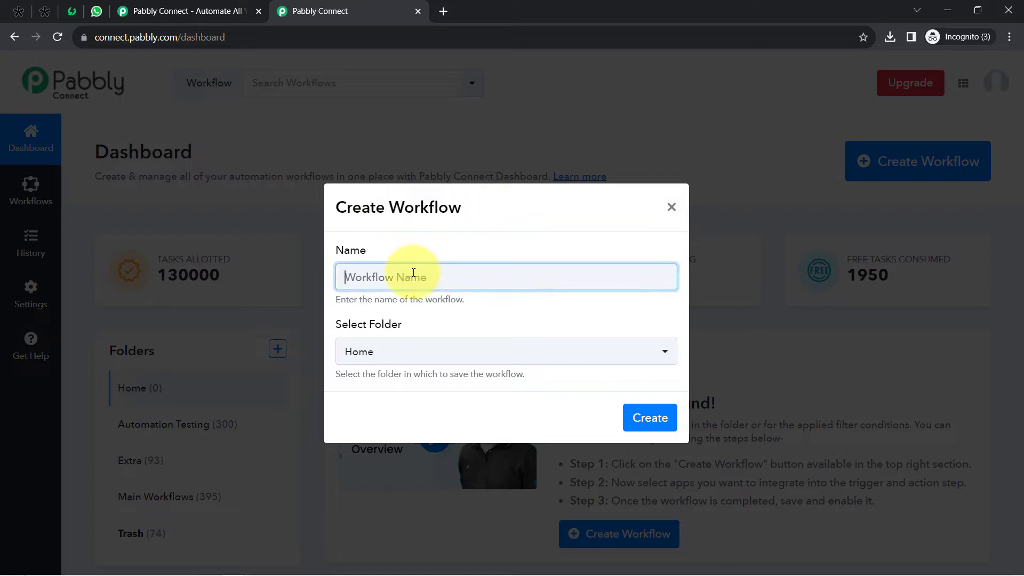
text(Send WhatsApp Message on Tally Form Submission Automatically)
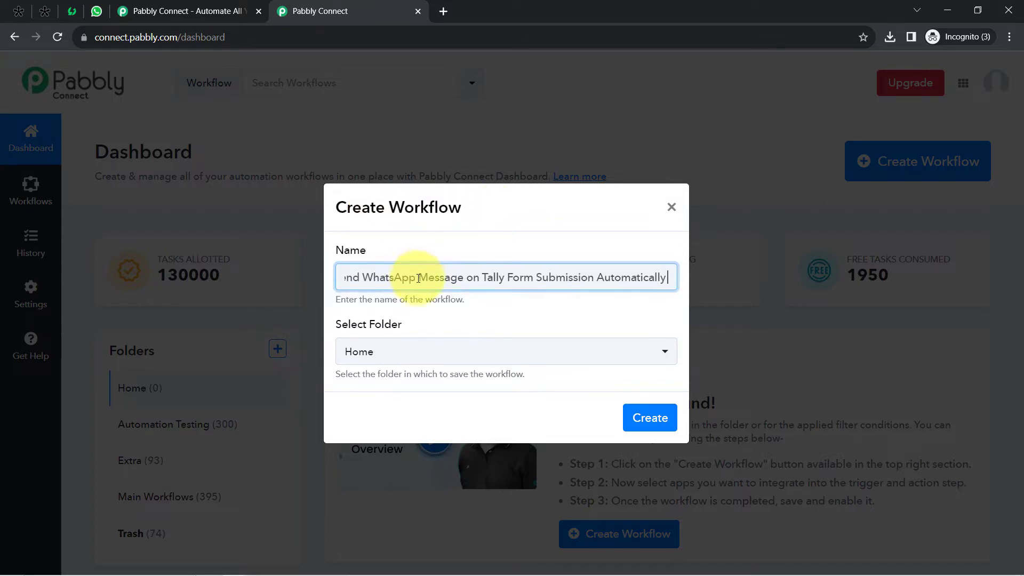
drag(419, 277, 303, 288)
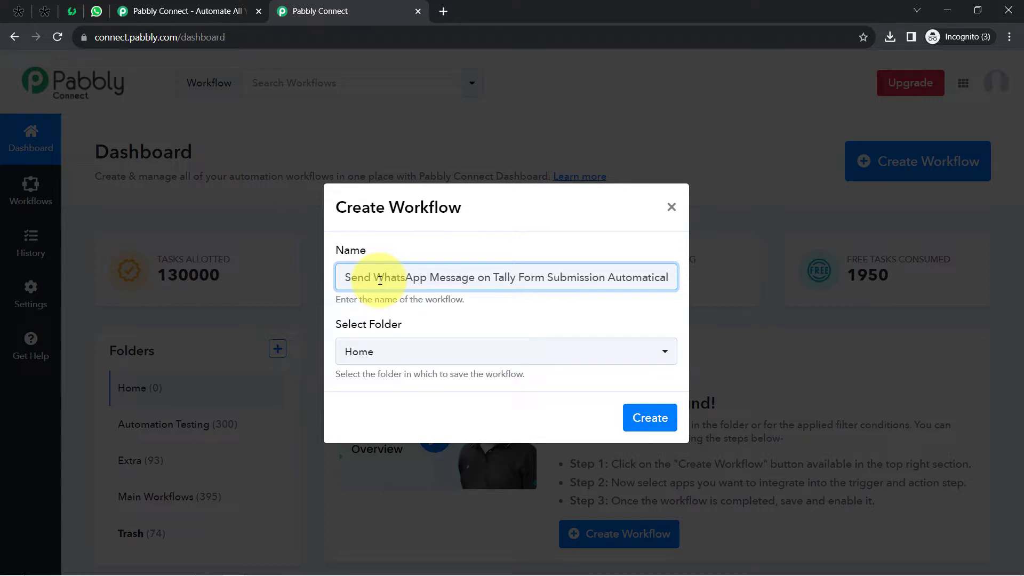
drag(350, 277, 685, 277)
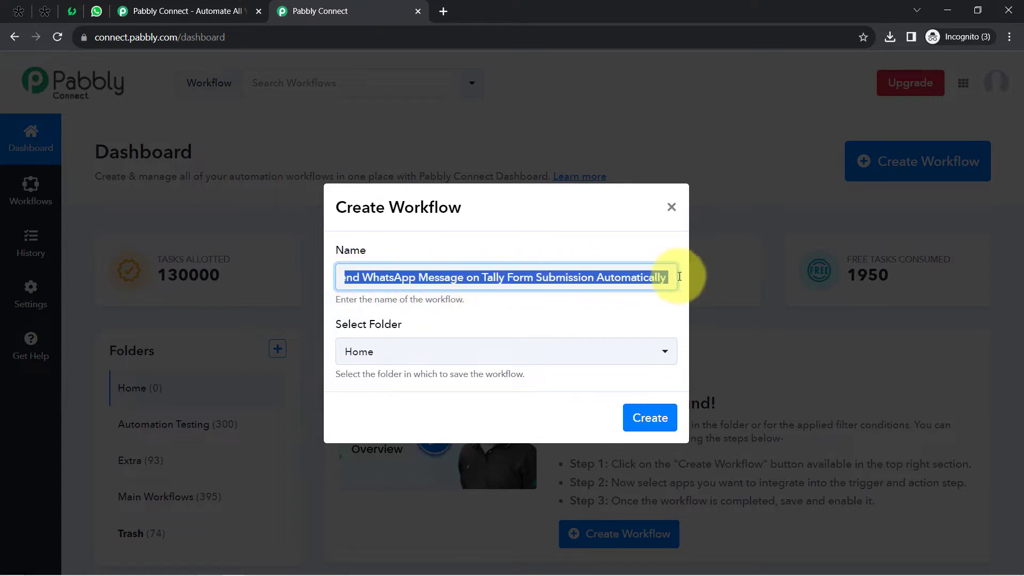
click(594, 273)
Choose the Main Workflows folder for the new workflow and create it
click(384, 351)
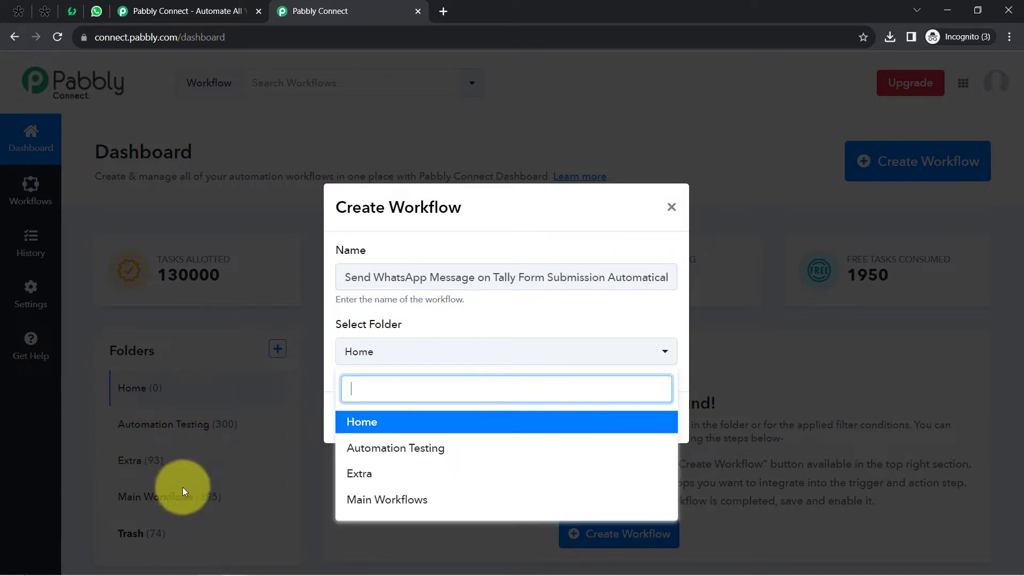
click(374, 501)
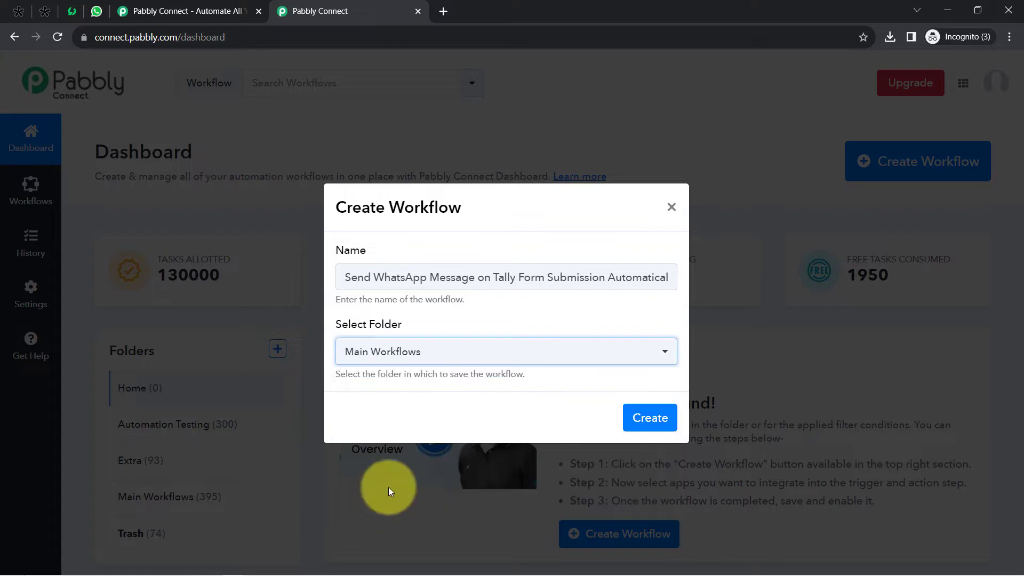
click(649, 418)
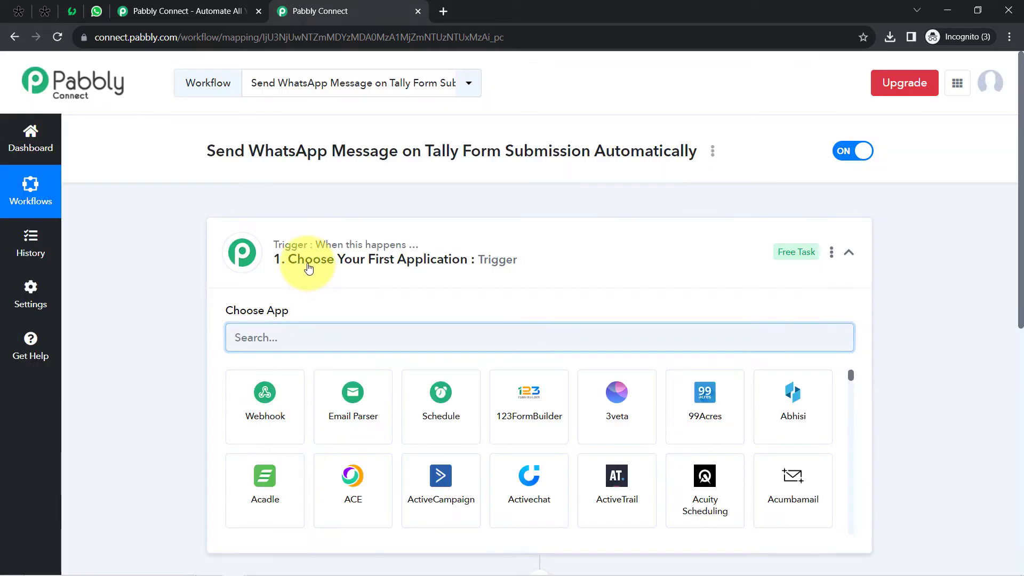
Review the trigger and action blocks, and set Tally as the workflow's trigger application
click(363, 244)
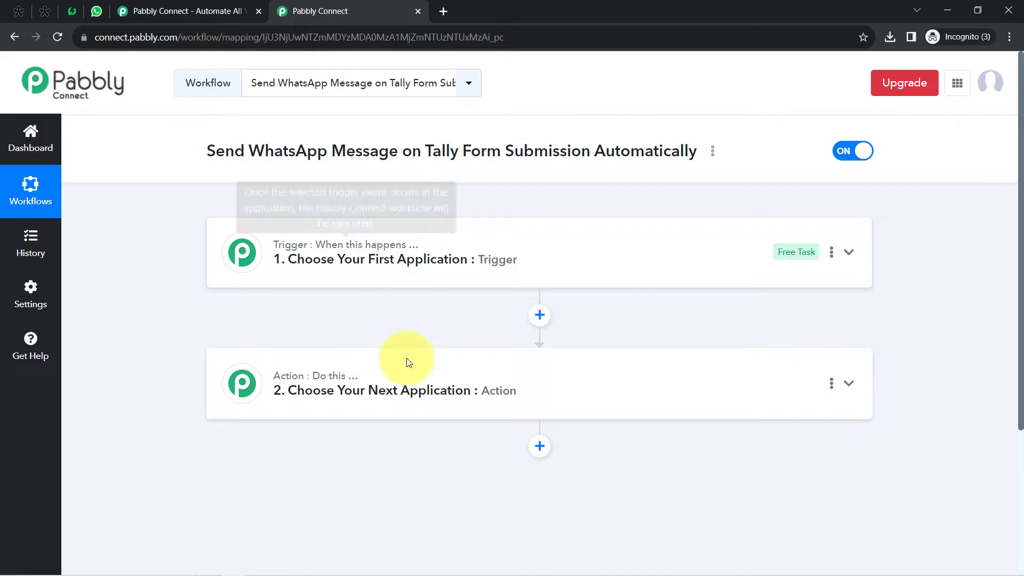
mouse_move(281, 384)
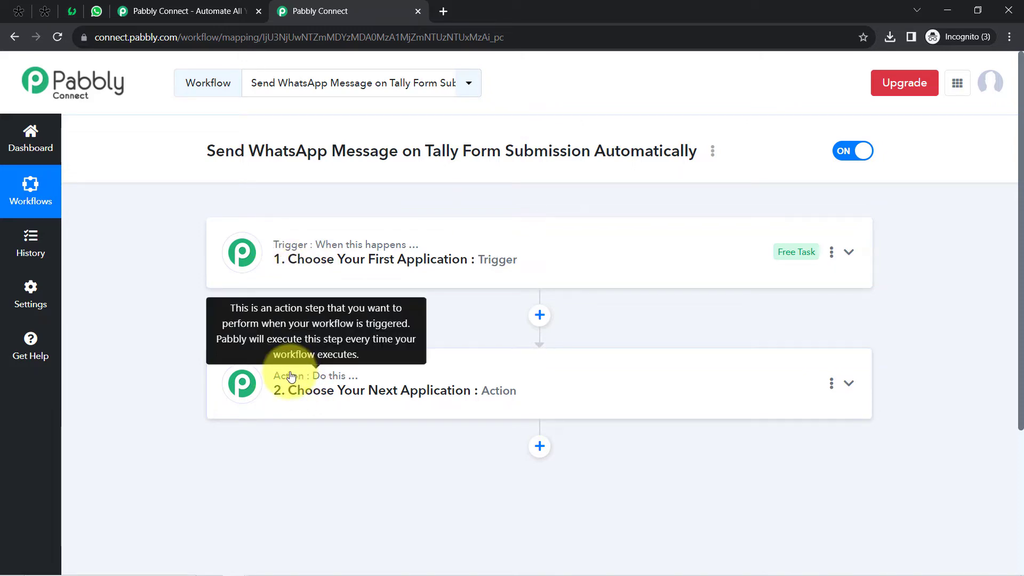
click(308, 264)
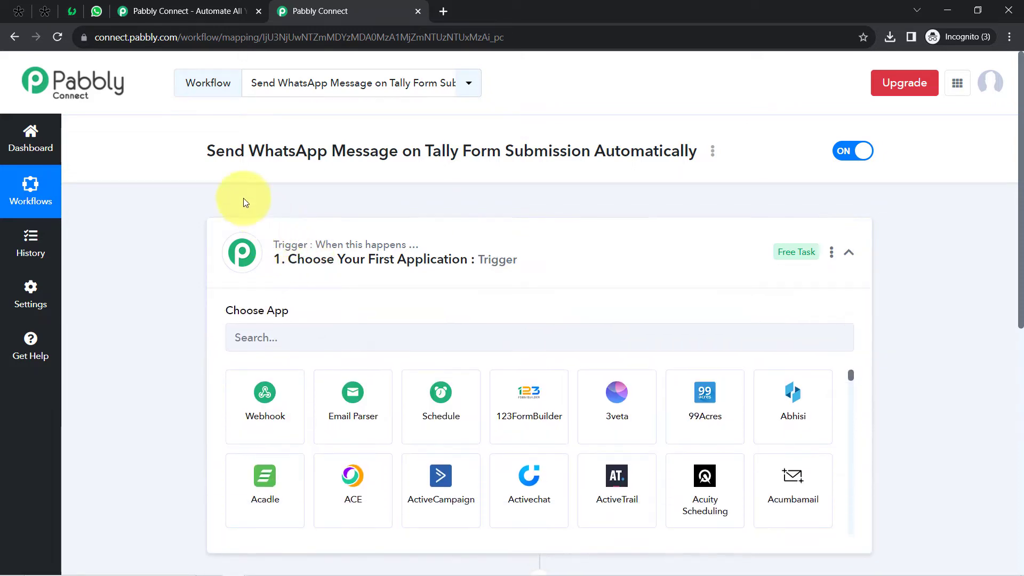
drag(207, 151, 235, 151)
drag(561, 139, 654, 151)
click(341, 334)
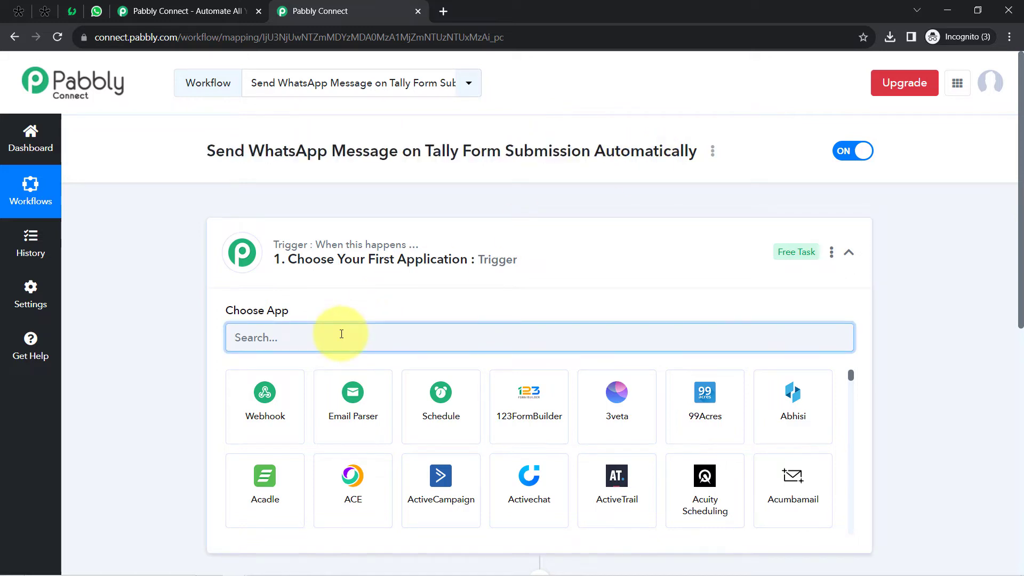
text(tall)
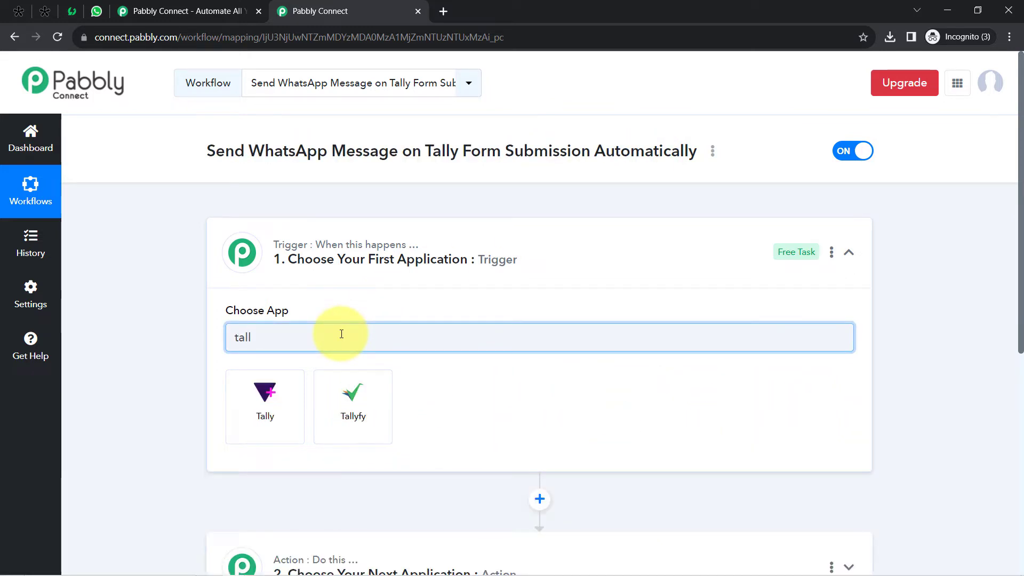
click(271, 396)
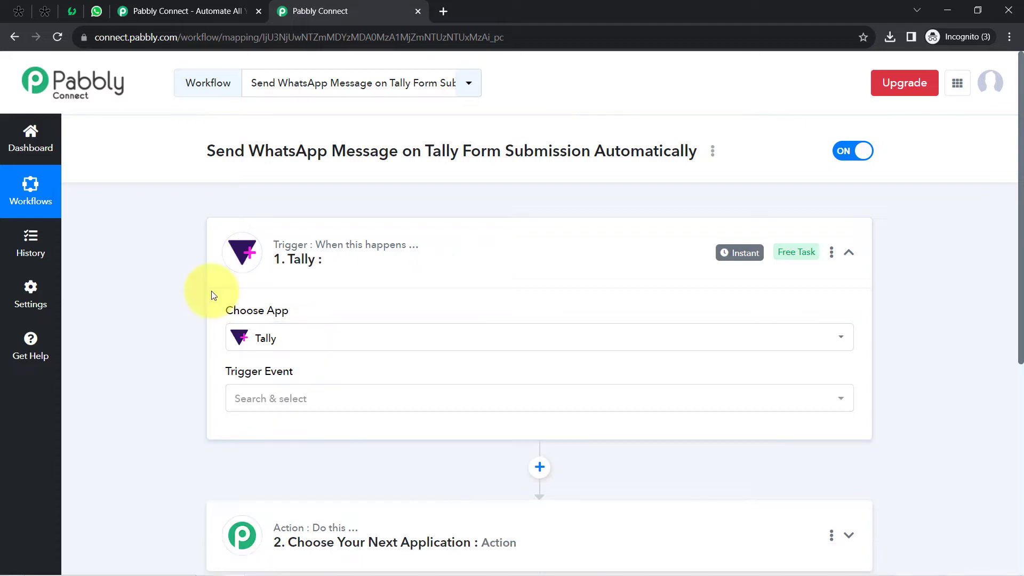
Set WhatsApp by AiSensy as the application for the workflow's action step
scroll(211, 290, down, 5)
scroll(211, 291, down, 2)
click(304, 237)
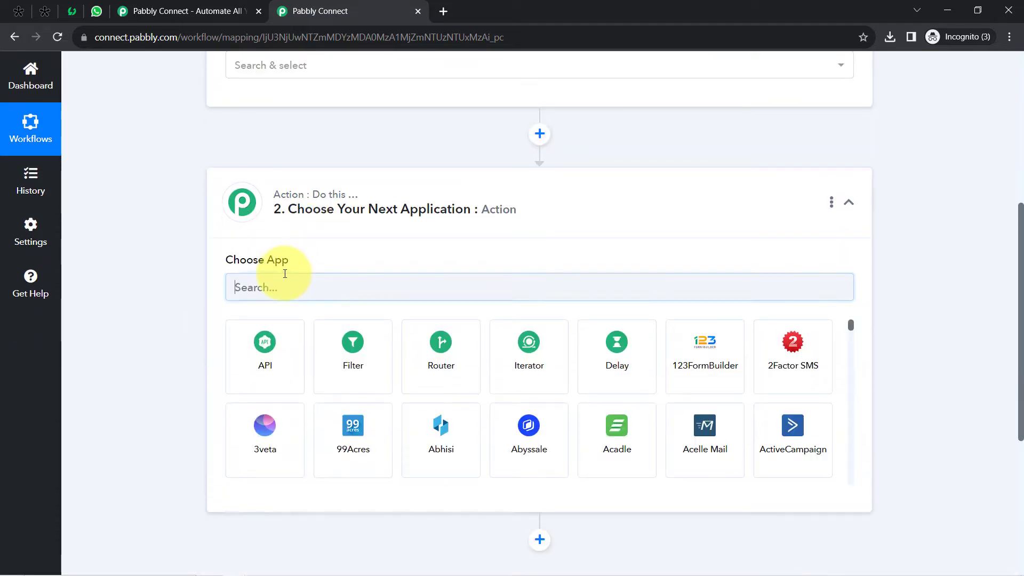
text(aise)
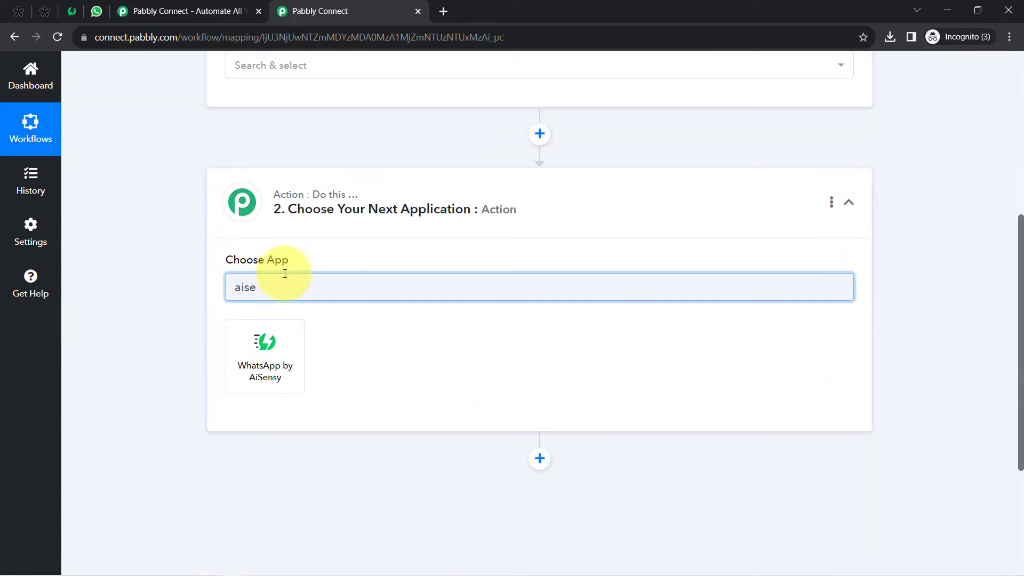
click(260, 350)
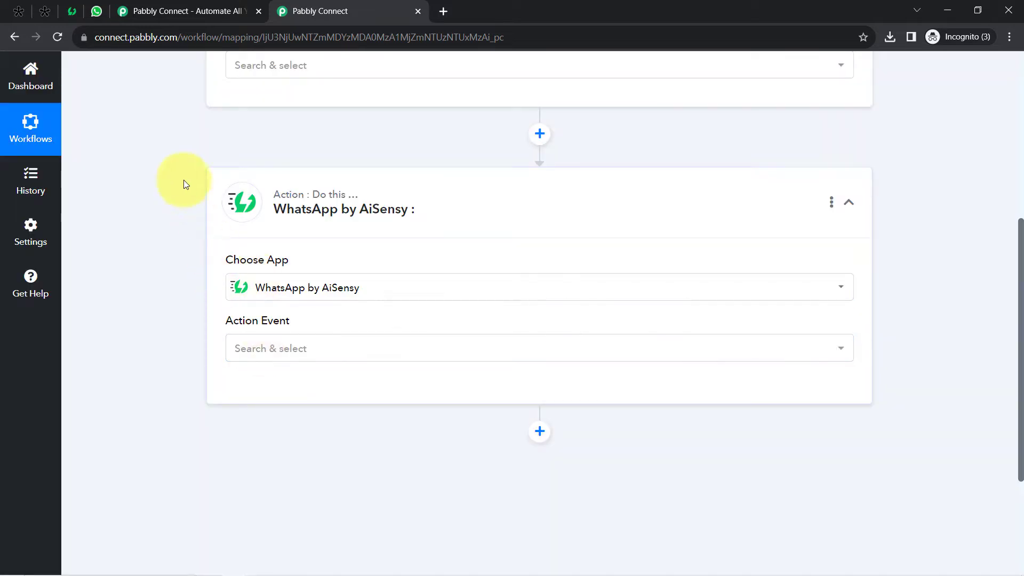
Set the Tally trigger event to New Response and show its webhook URL and setup instructions
scroll(152, 254, up, 6)
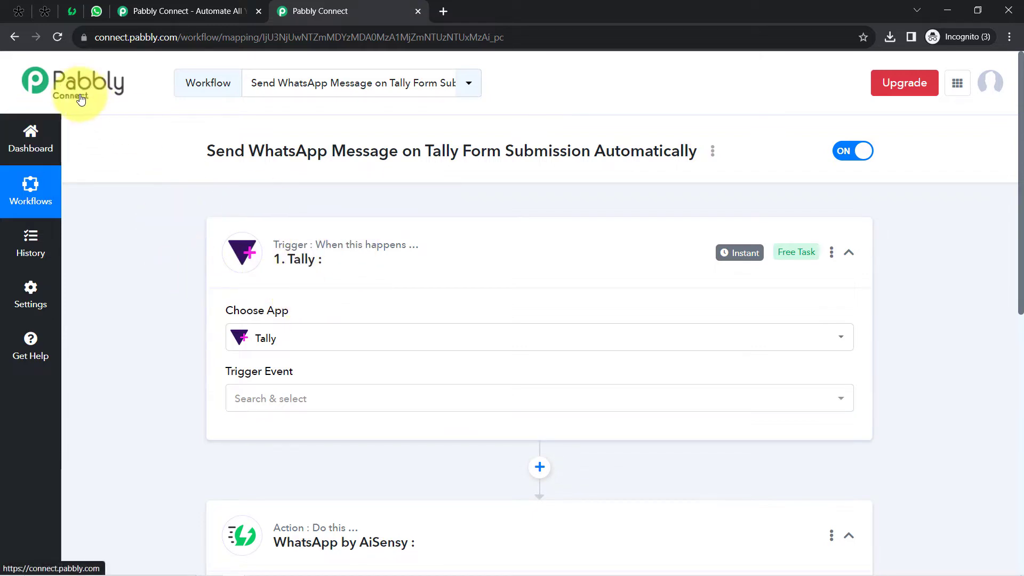
scroll(164, 294, down, 6)
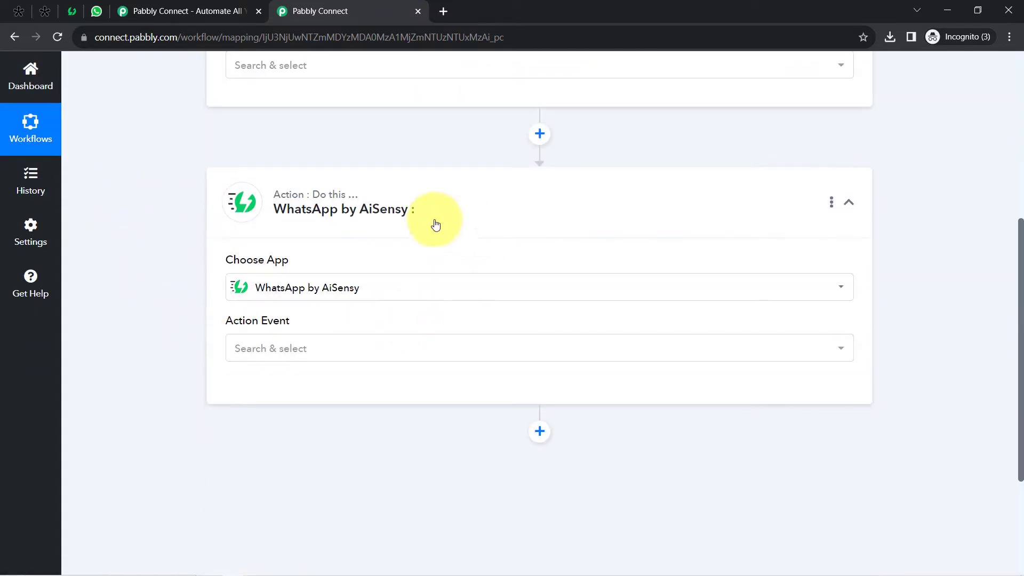
scroll(298, 312, up, 6)
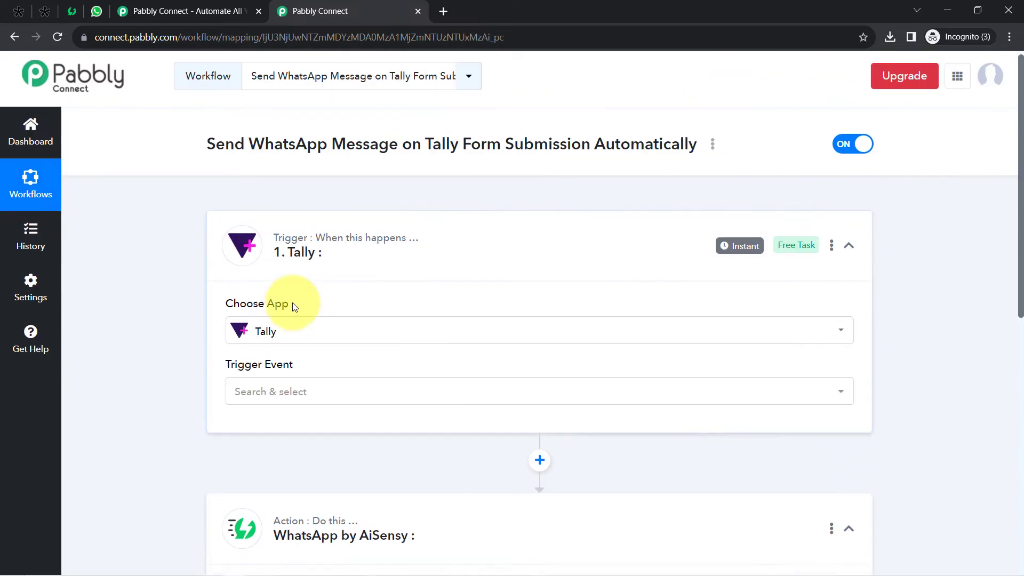
click(272, 398)
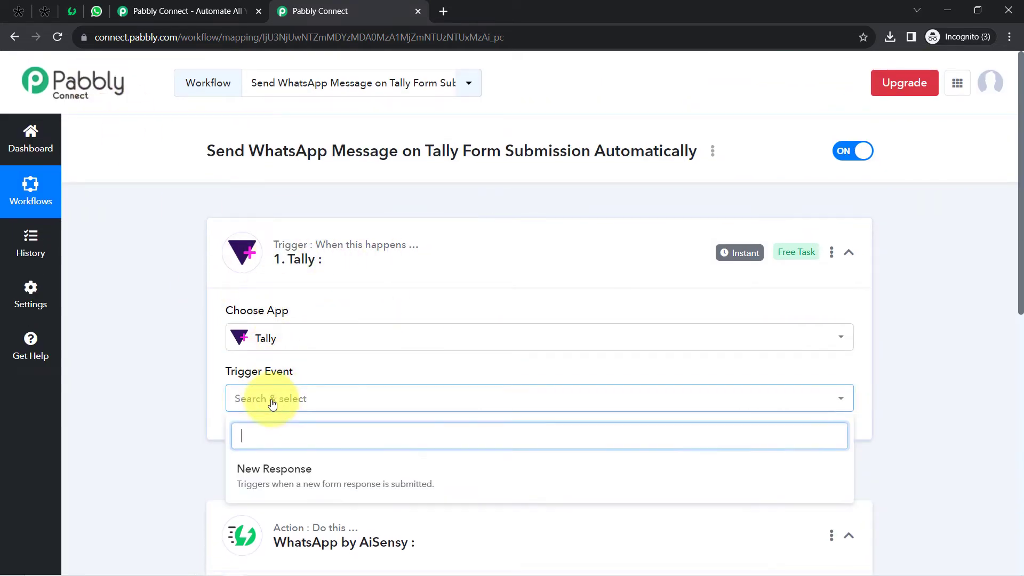
scroll(180, 321, down, 4)
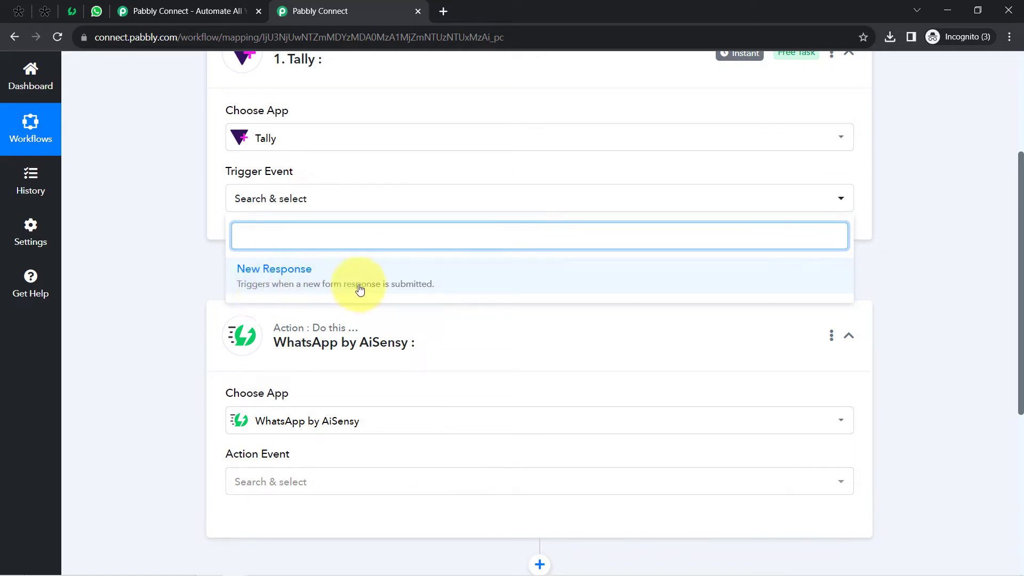
click(378, 288)
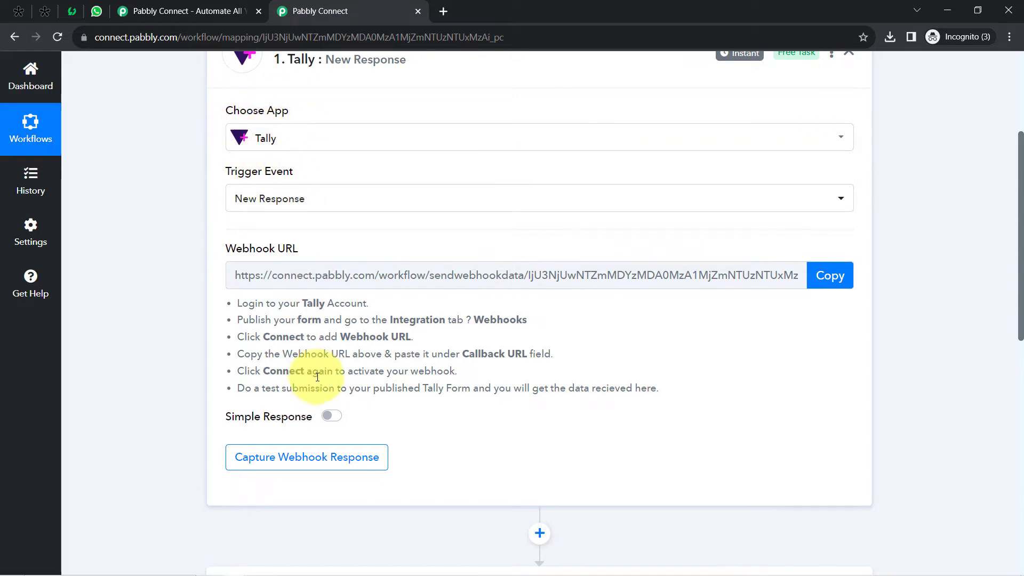
scroll(270, 373, down, 2)
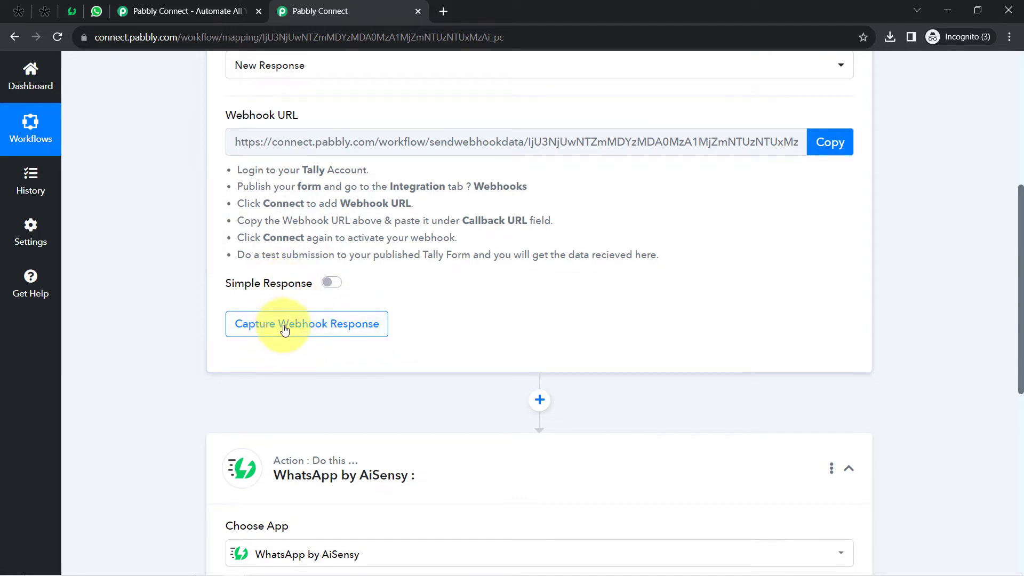
Review the Tally webhook setup instructions and copy the trigger's webhook URL
scroll(313, 356, up, 2)
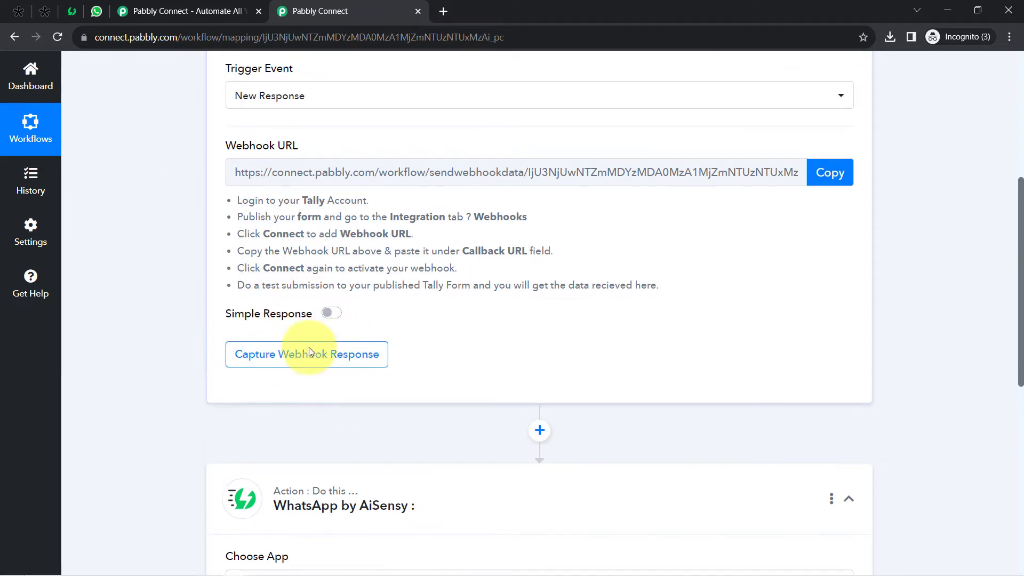
drag(240, 304, 609, 389)
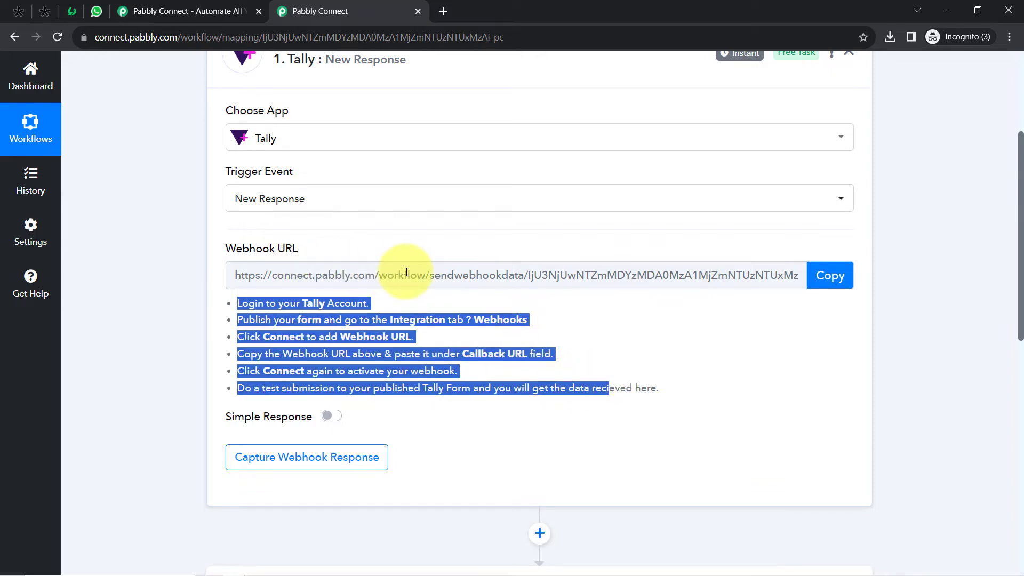
click(356, 315)
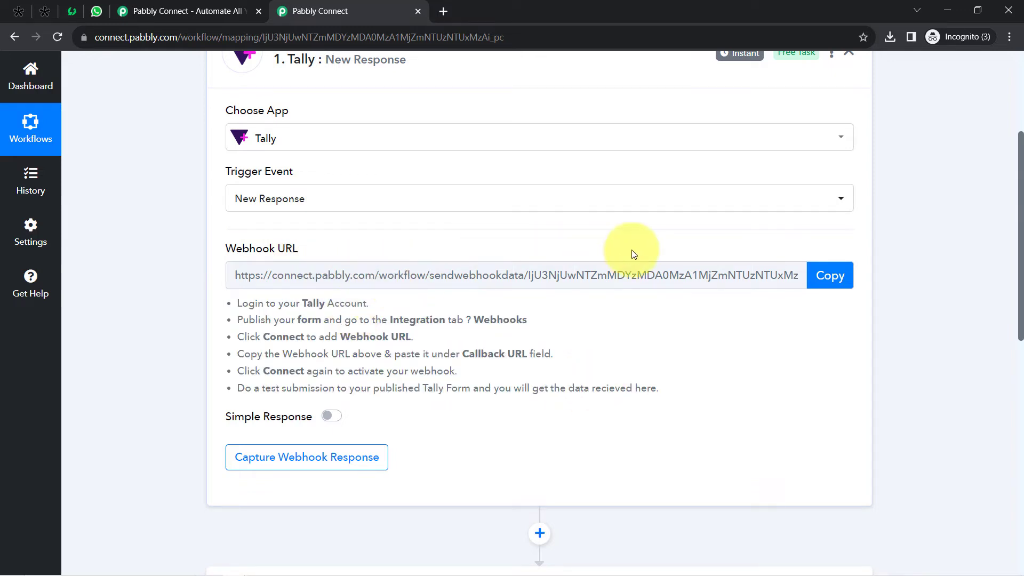
click(817, 281)
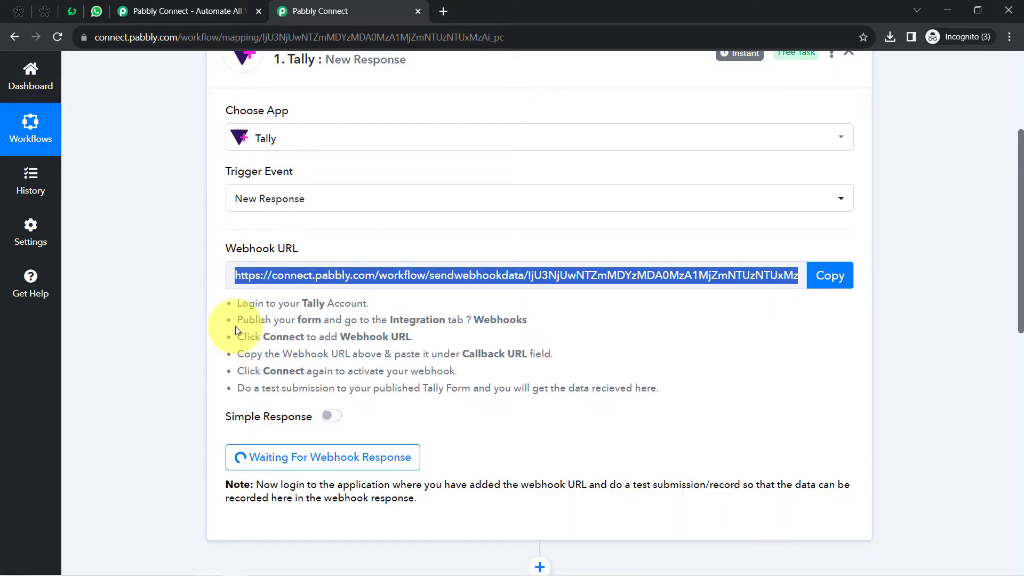
Switch to Tally, open the Contact Us form for editing, and go to its integrations
click(19, 13)
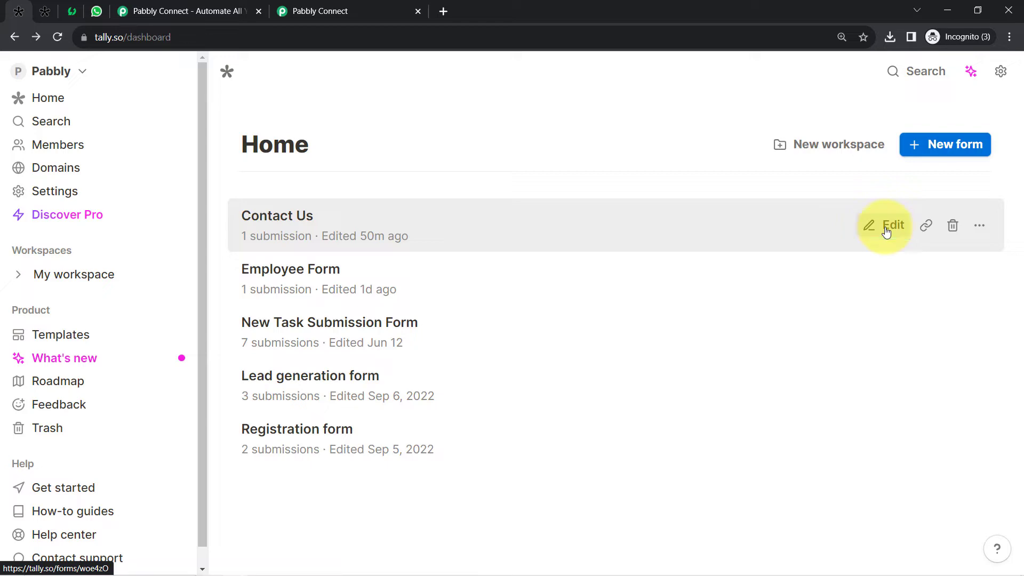
click(885, 230)
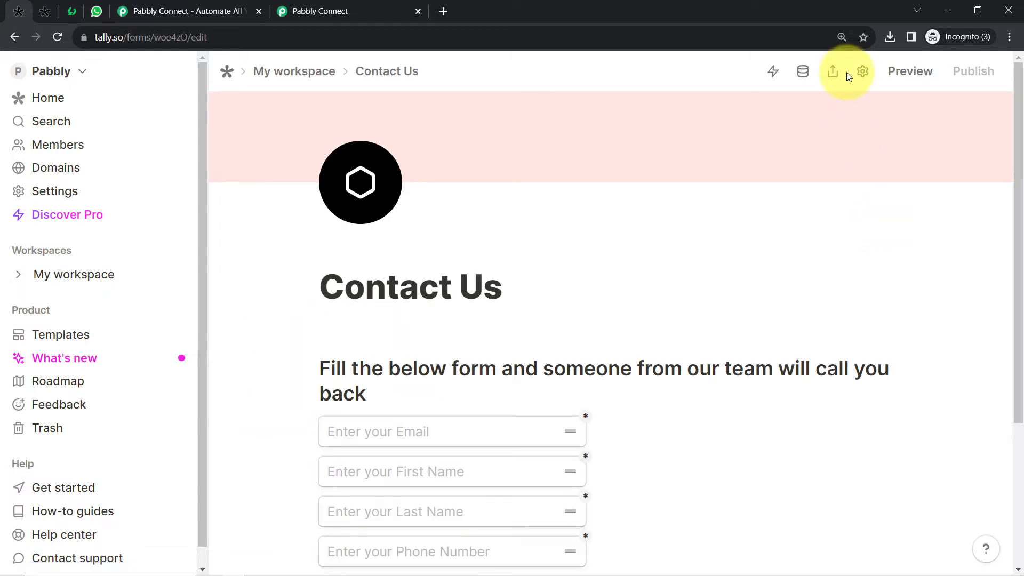
click(862, 72)
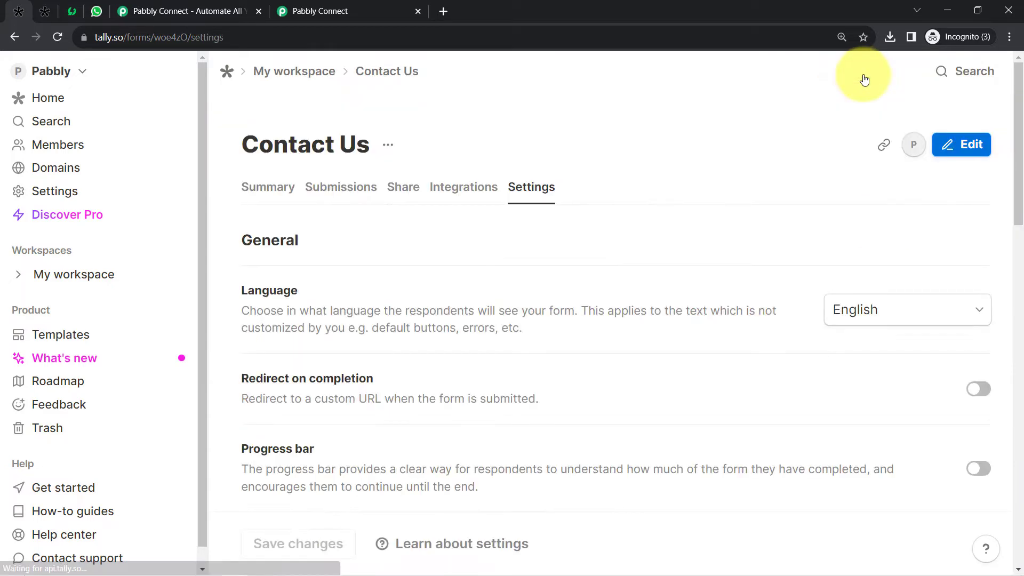
click(466, 189)
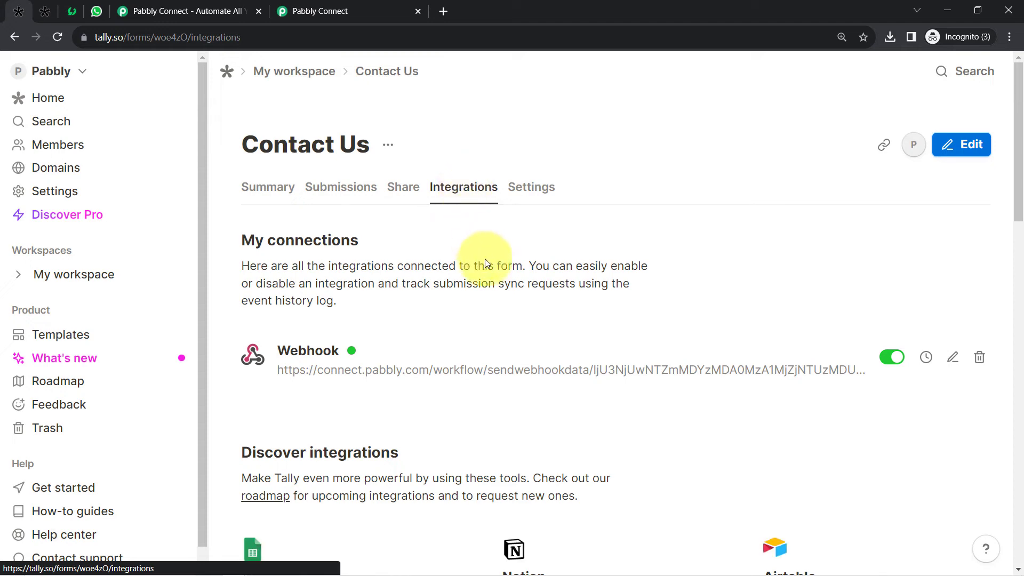
Delete the existing webhook connection from the Contact Us form and confirm the removal
scroll(484, 258, down, 3)
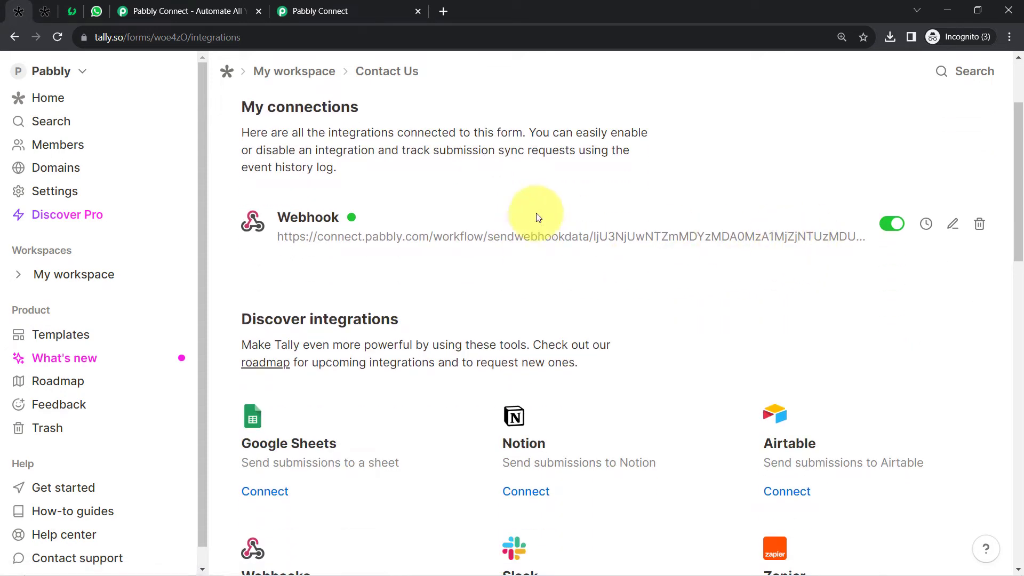
scroll(480, 245, down, 2)
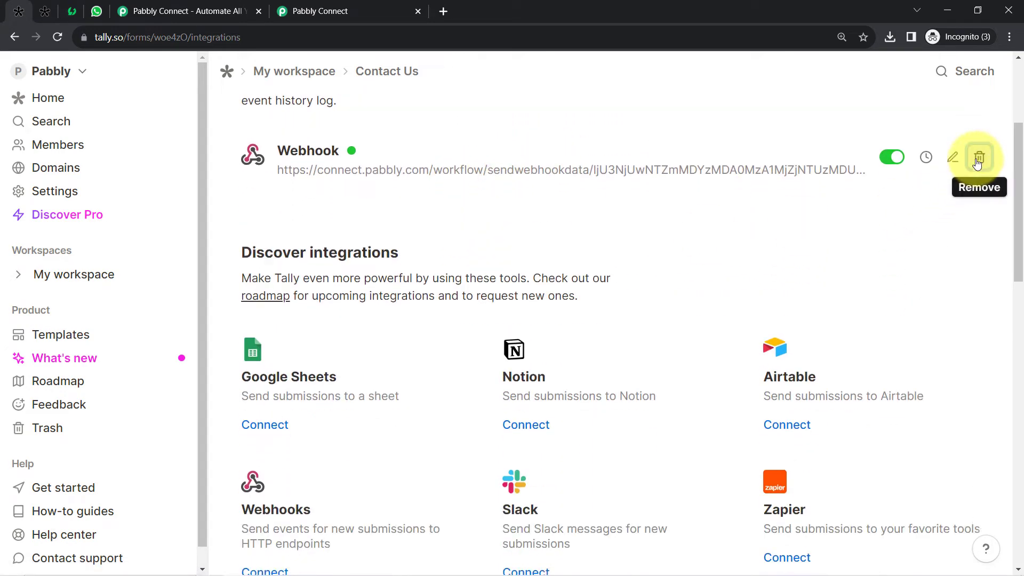
click(979, 157)
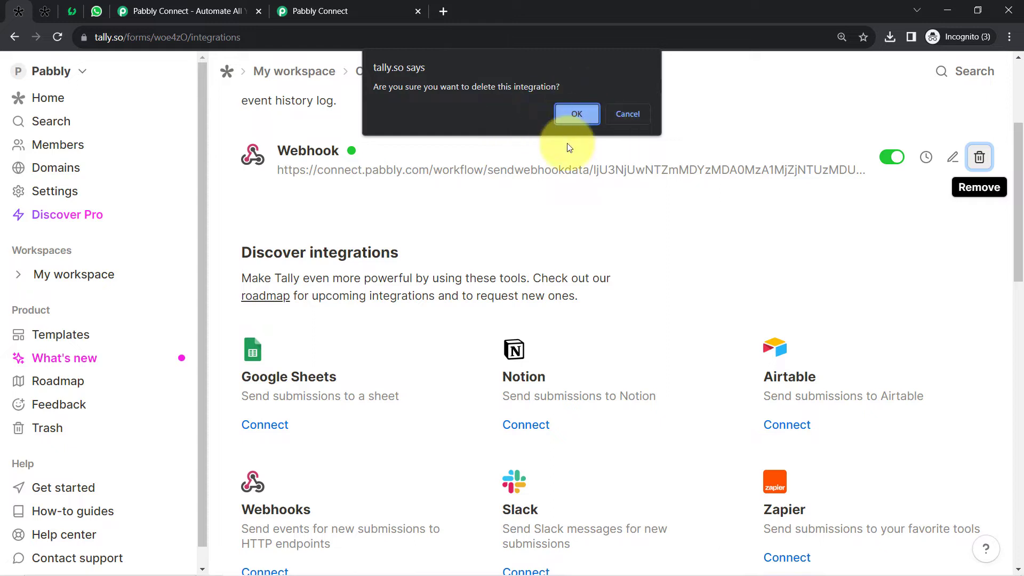
click(566, 118)
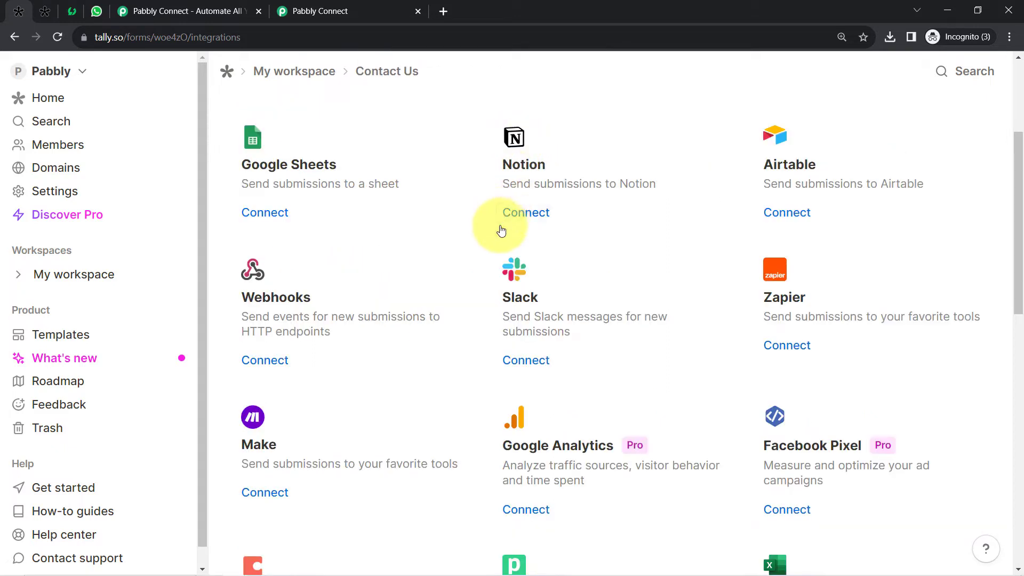
Find the Webhooks integration on the page and connect it with the copied Pabbly webhook URL as the endpoint
key(ctrl+f)
text(webh)
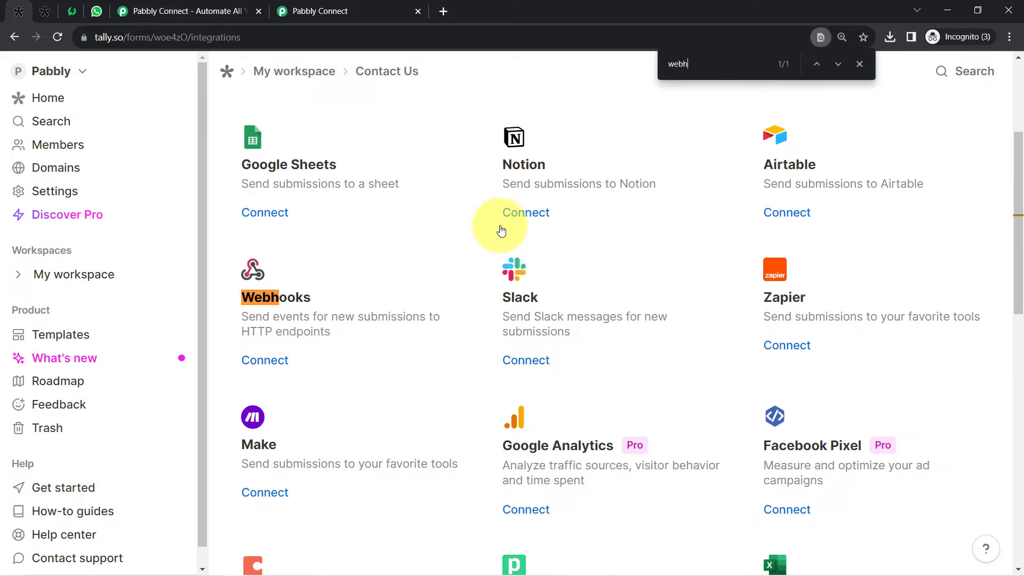
click(265, 361)
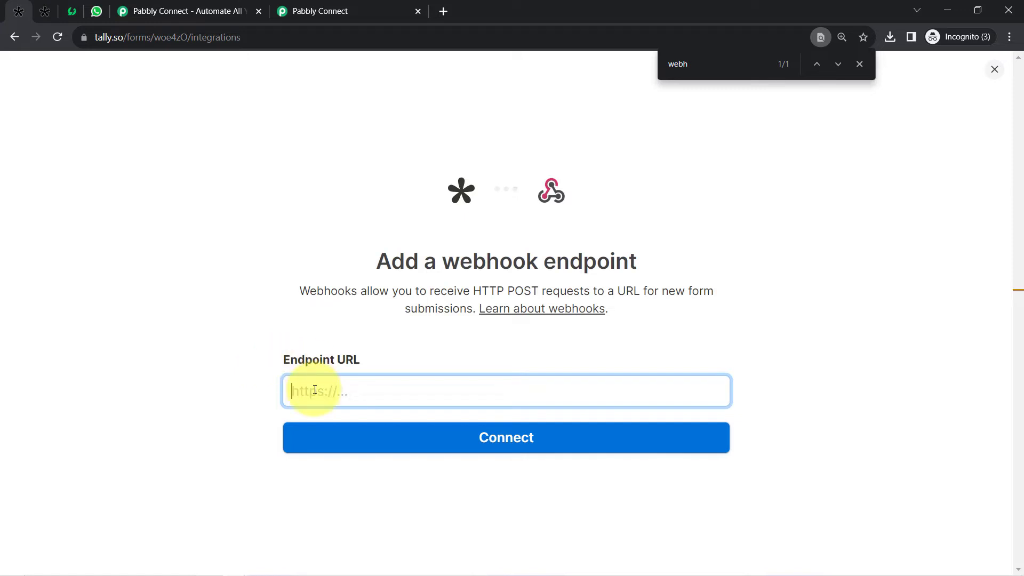
key(ctrl+v)
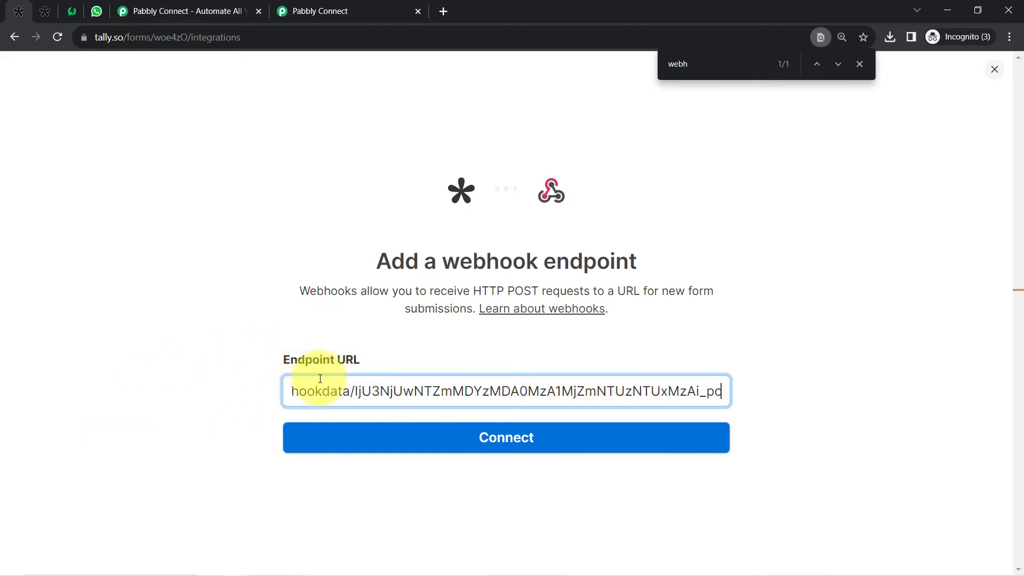
click(320, 10)
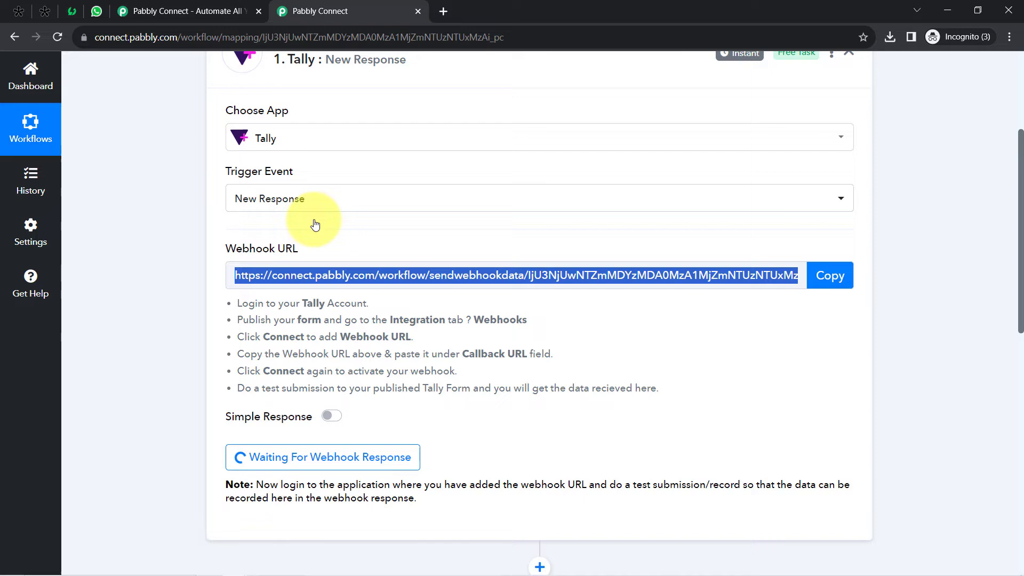
click(15, 7)
click(471, 450)
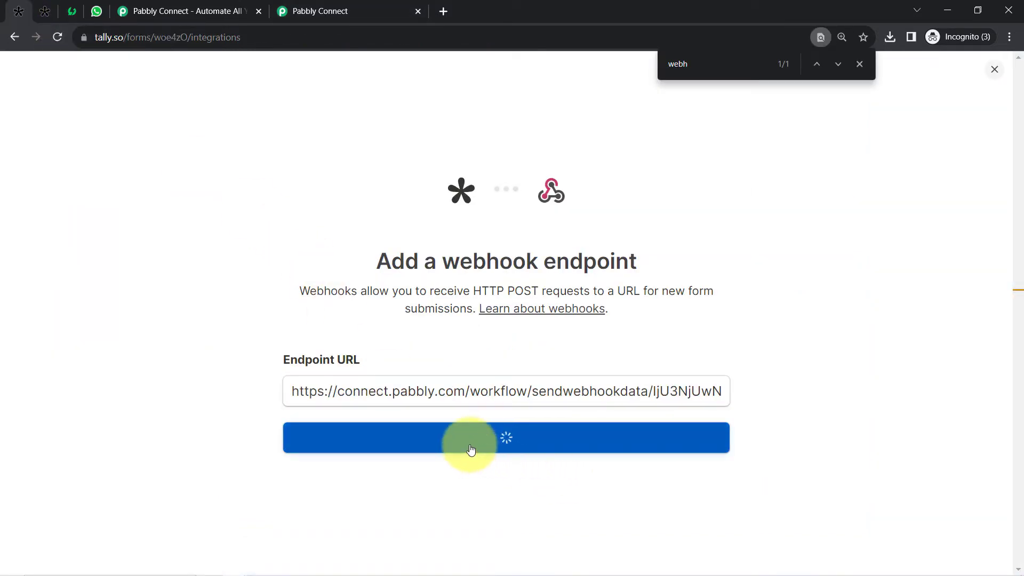
click(860, 66)
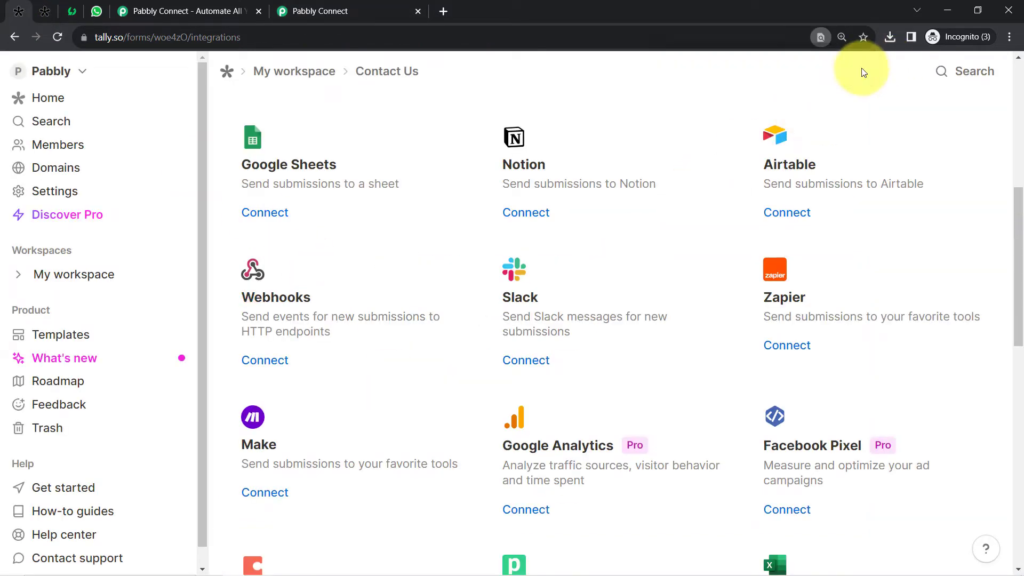
Return to Pabbly Connect and read the trigger's webhook response status and the note about making a test submission
click(342, 7)
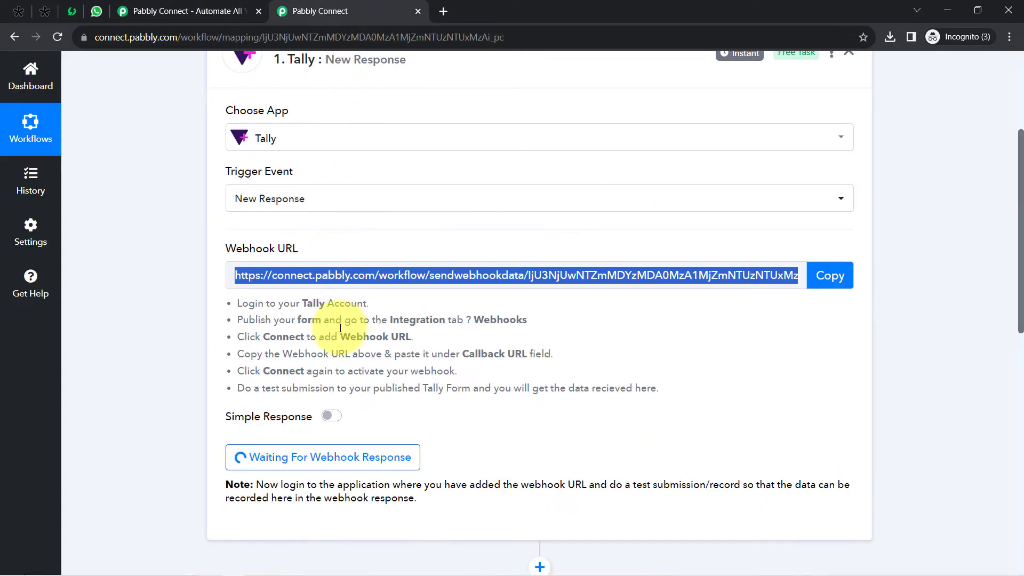
scroll(326, 230, down, 4)
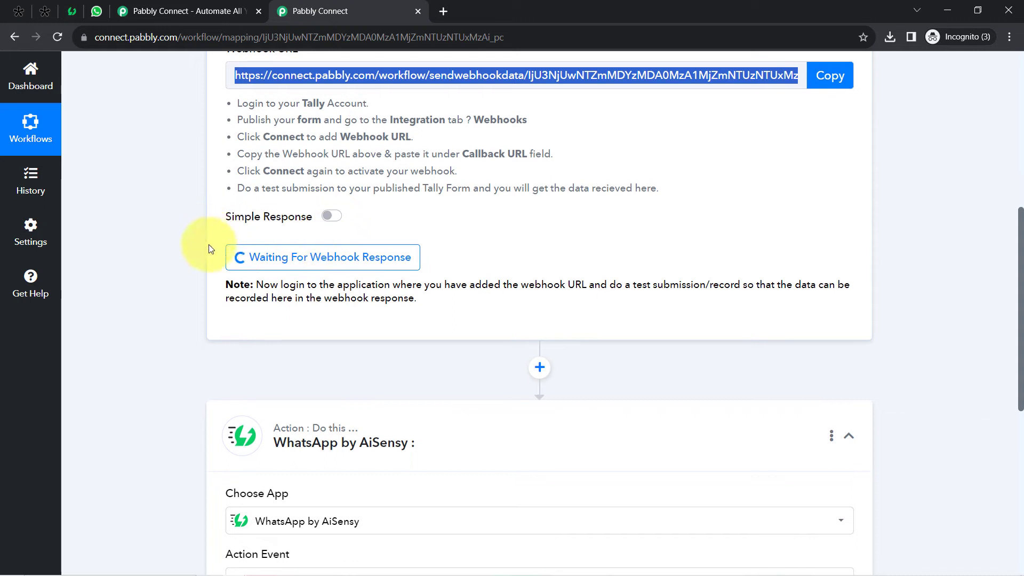
drag(270, 285, 391, 302)
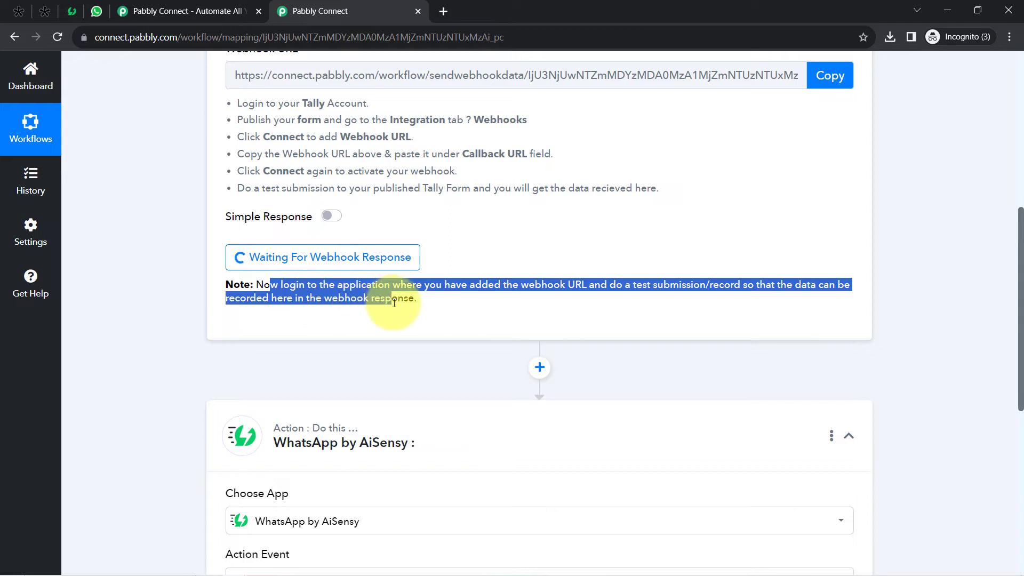
click(392, 303)
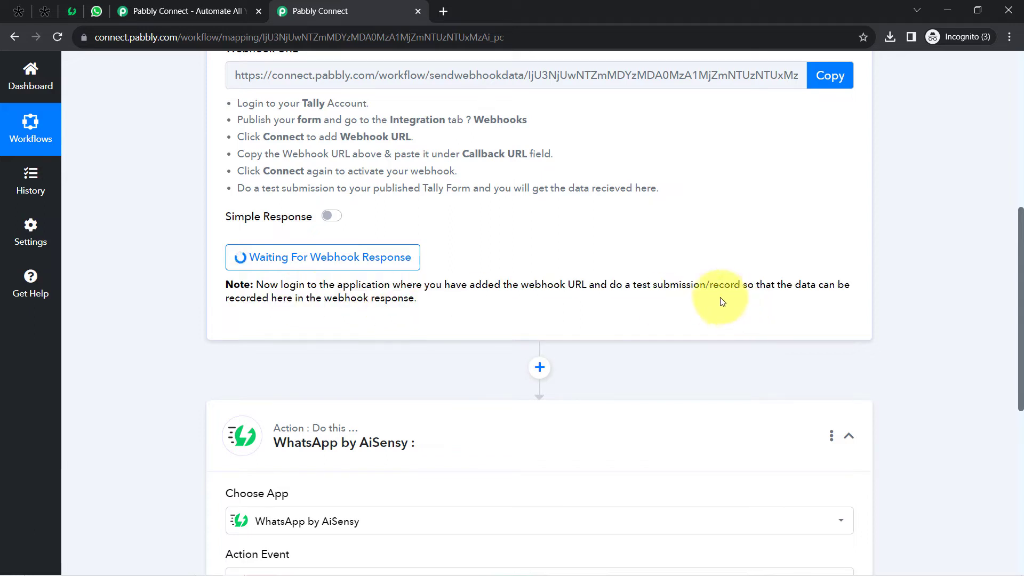
drag(614, 287, 757, 290)
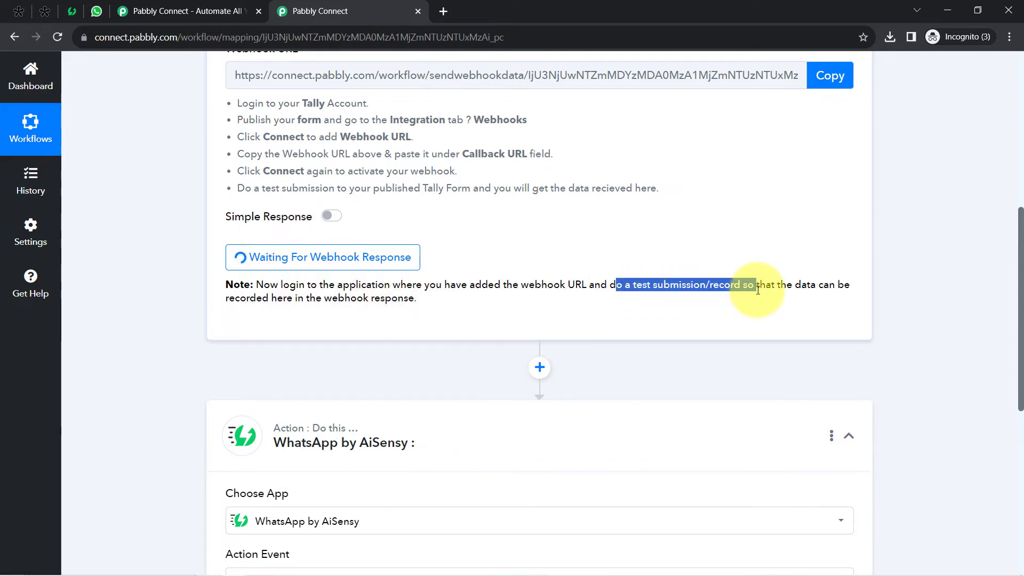
scroll(269, 296, up, 8)
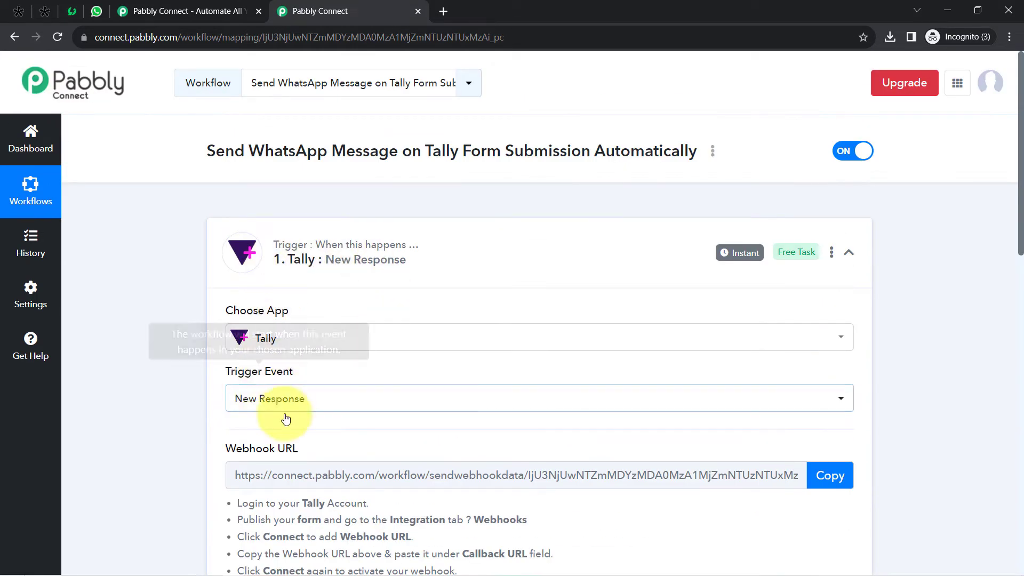
Switch to the published Contact Us form and fill in a sample email, first name, last name and phone number
click(39, 11)
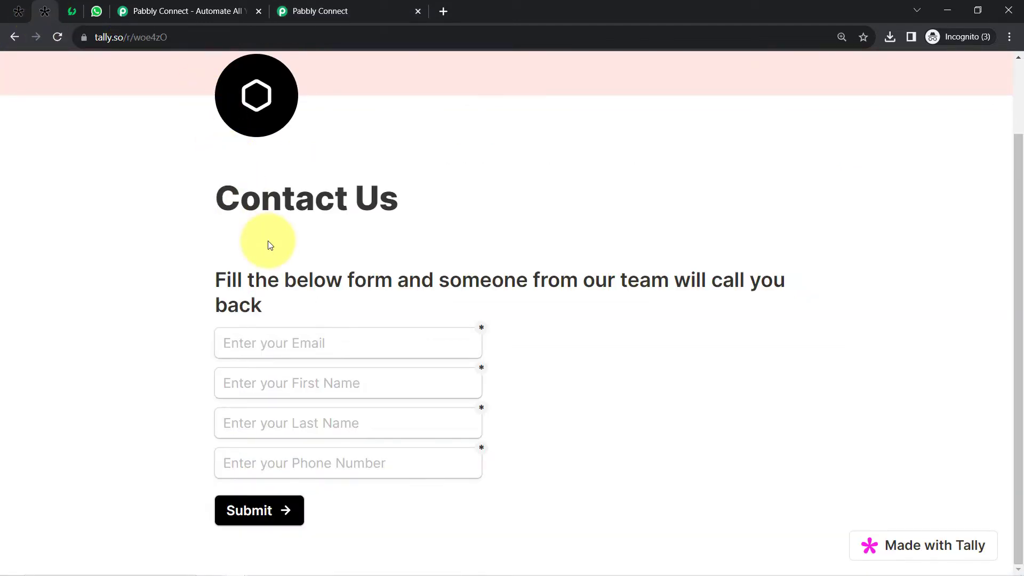
click(239, 342)
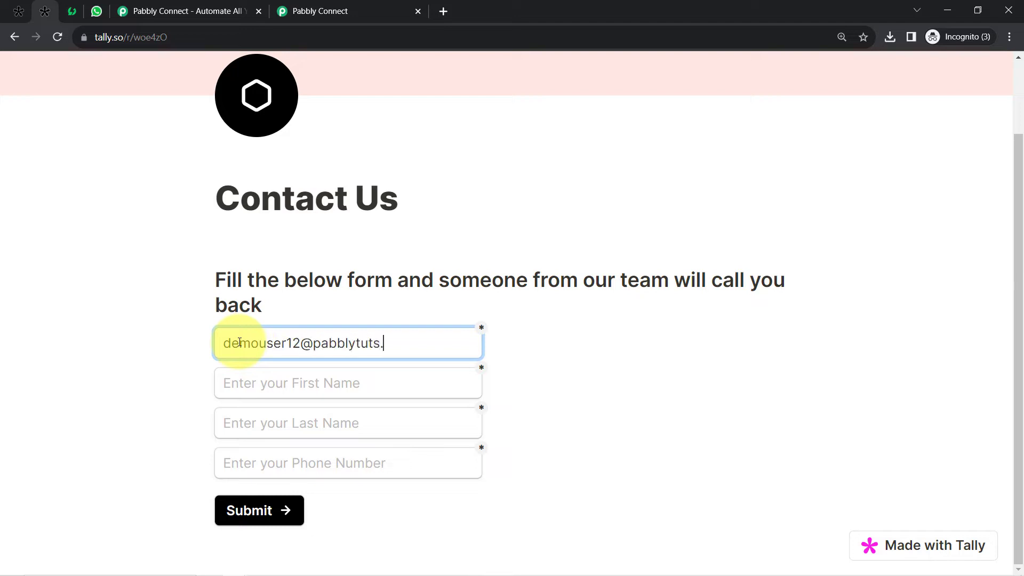
key(Tab)
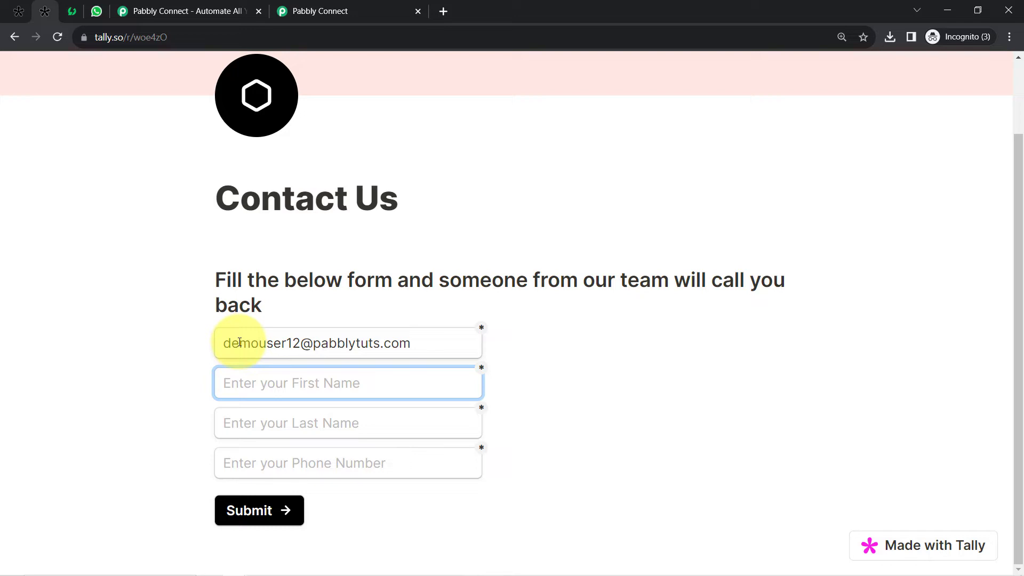
key(Tab)
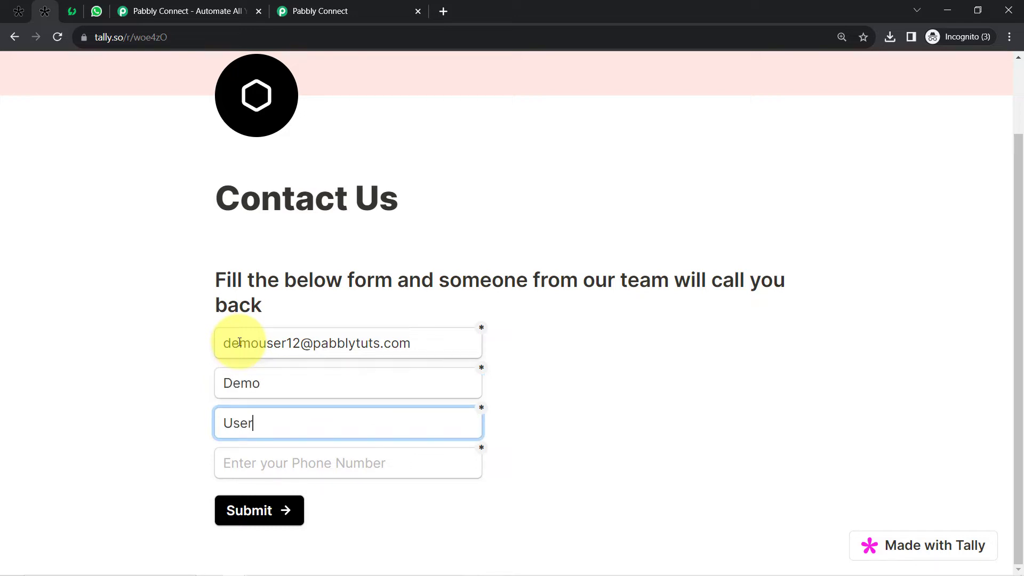
key(Tab)
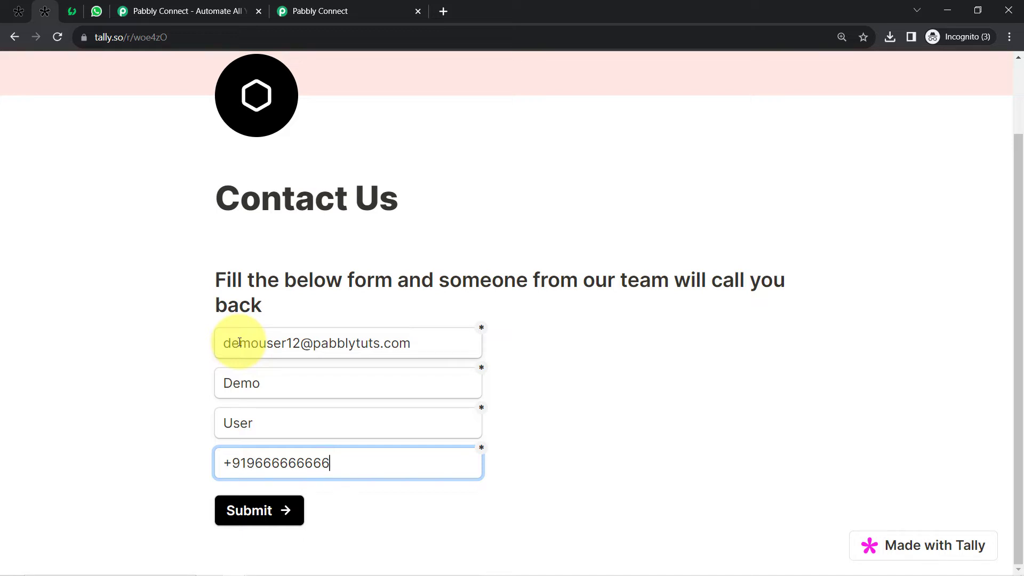
Look over WhatsApp Web and the Pabbly workflow, then submit the completed Contact Us test form
click(97, 11)
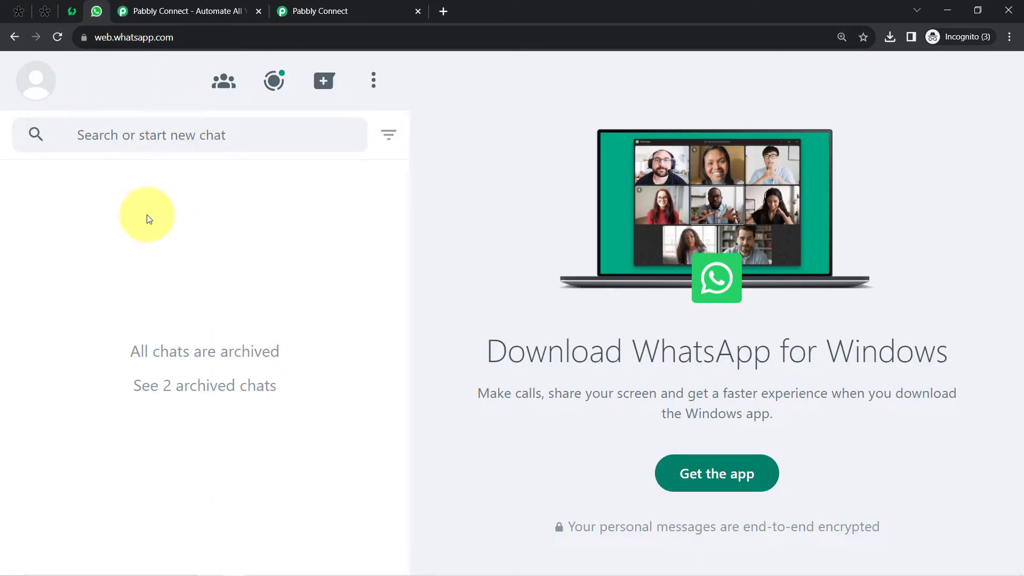
click(380, 8)
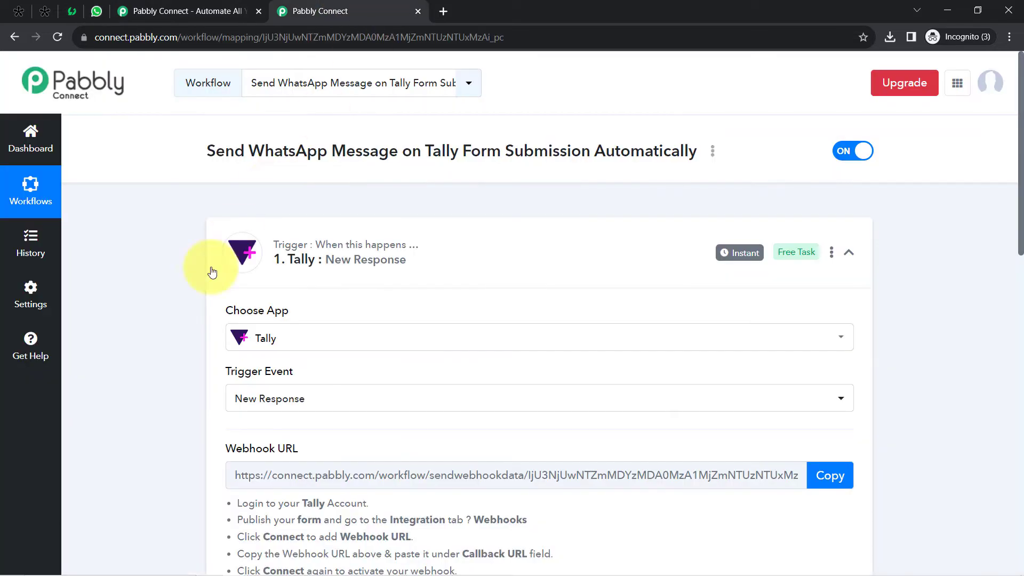
click(46, 14)
scroll(150, 373, up, 1)
scroll(176, 410, down, 1)
click(254, 513)
Check the Tally form's submission page and the response captured by the Pabbly Connect trigger
click(353, 11)
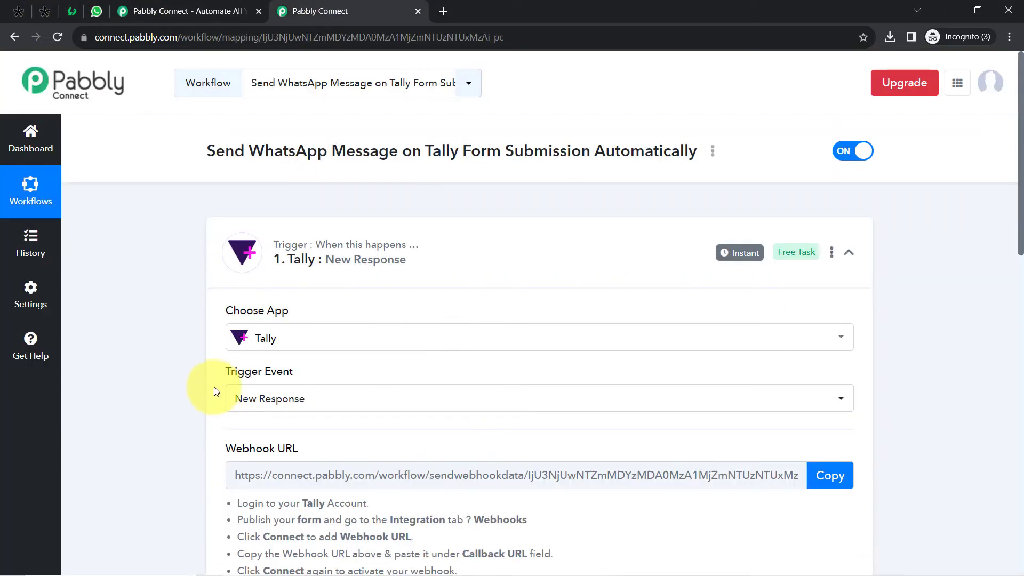
scroll(213, 389, down, 3)
scroll(216, 375, down, 5)
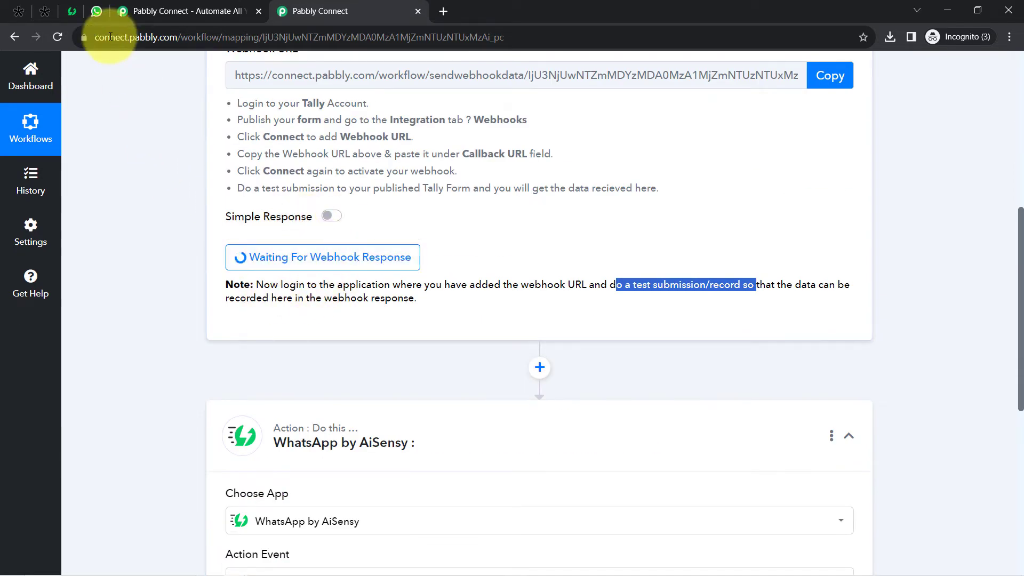
click(47, 8)
drag(392, 395, 474, 399)
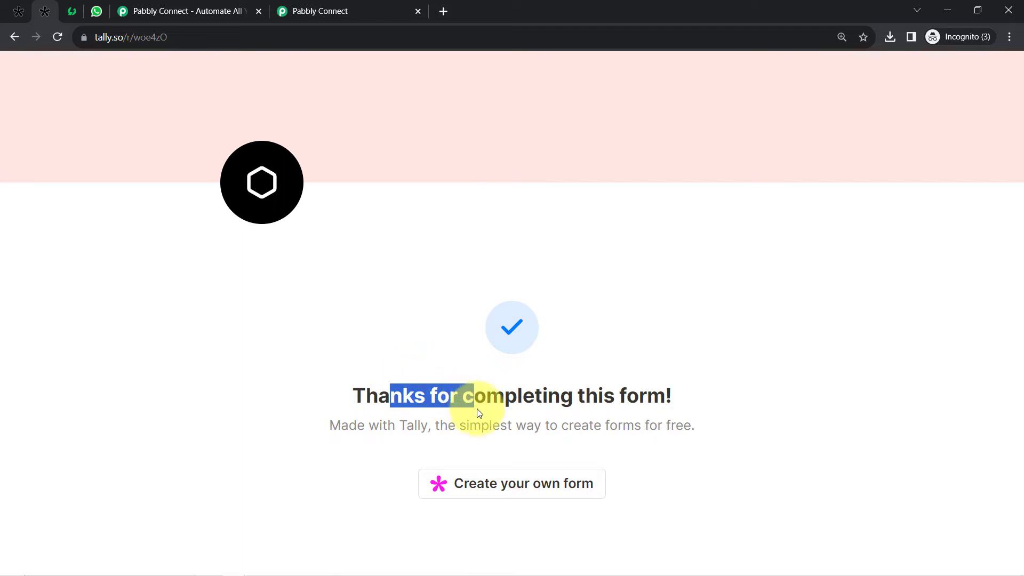
click(282, 11)
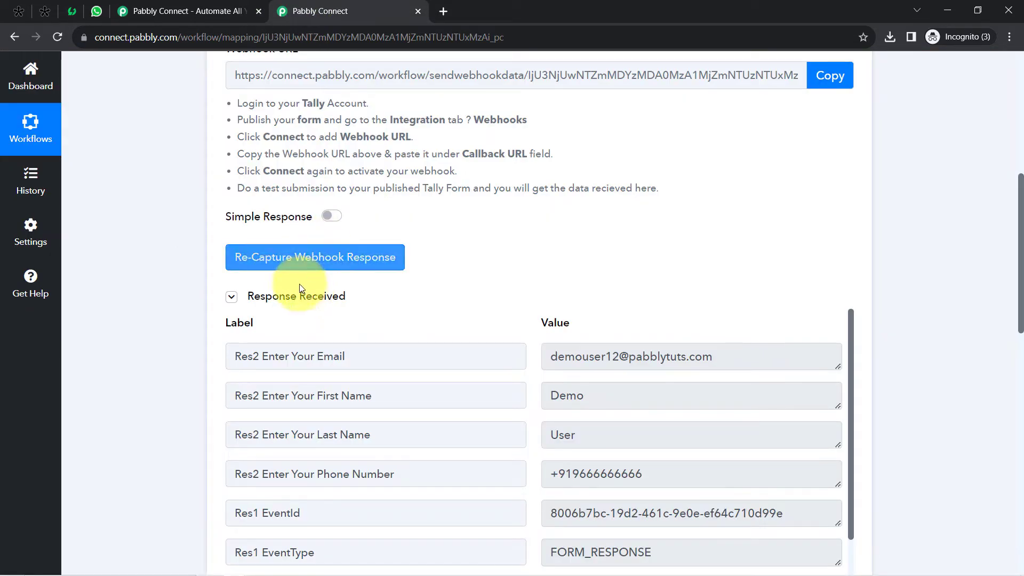
Examine the email, first name, last name and phone number values in the Tally trigger's captured response
click(272, 299)
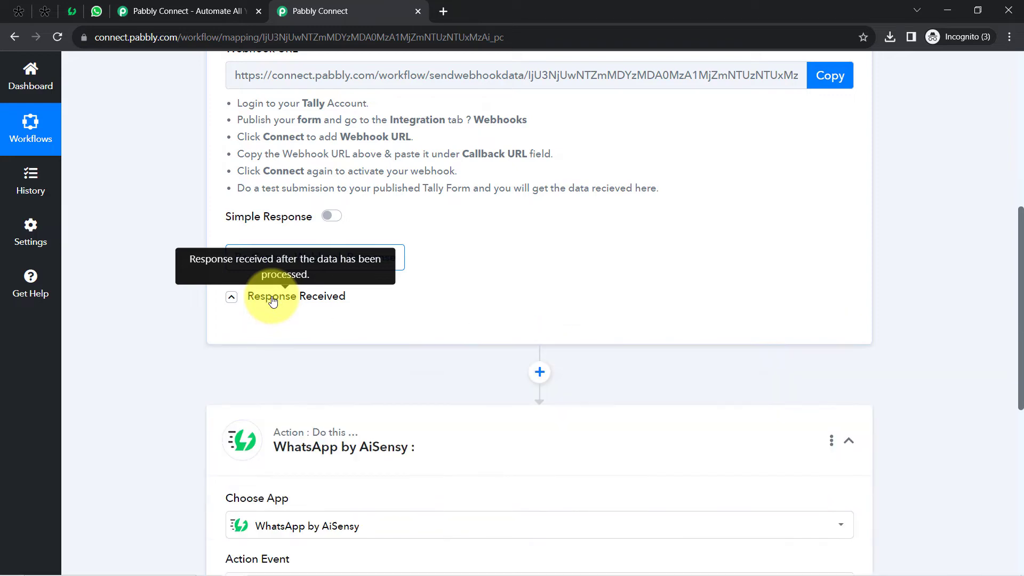
click(273, 299)
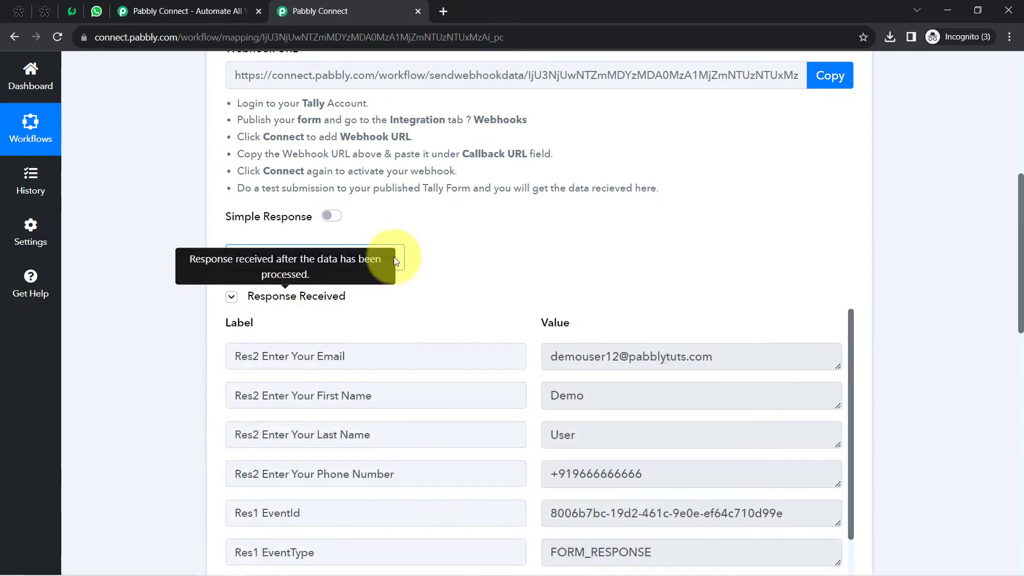
scroll(453, 247, down, 4)
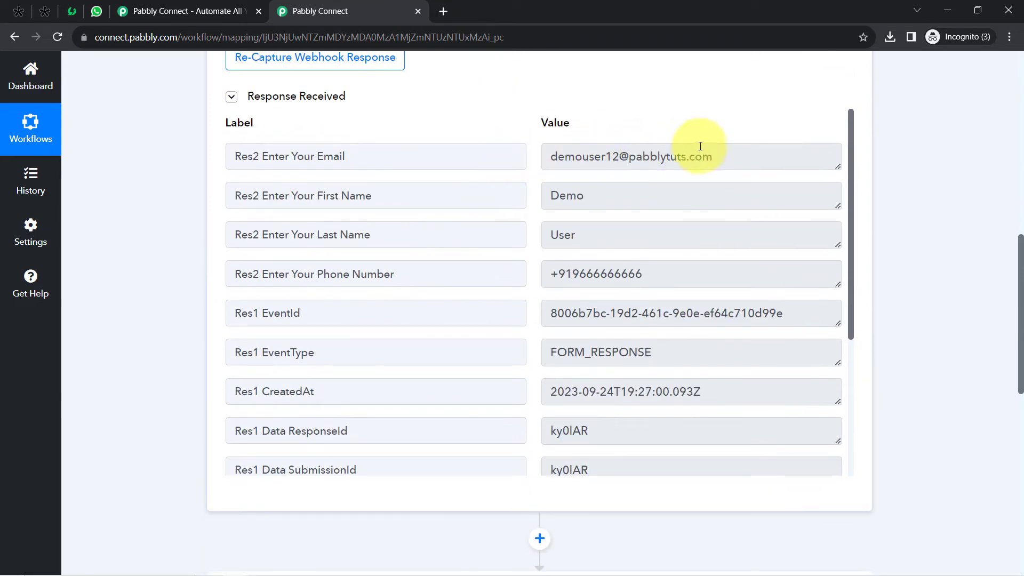
drag(730, 157, 543, 160)
drag(586, 198, 521, 199)
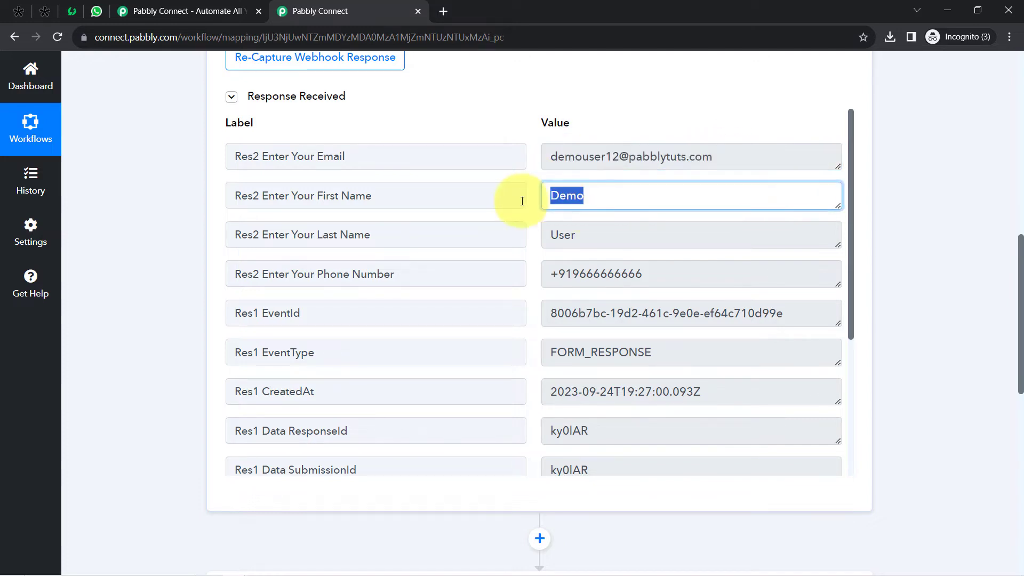
drag(594, 237, 522, 241)
drag(649, 274, 539, 278)
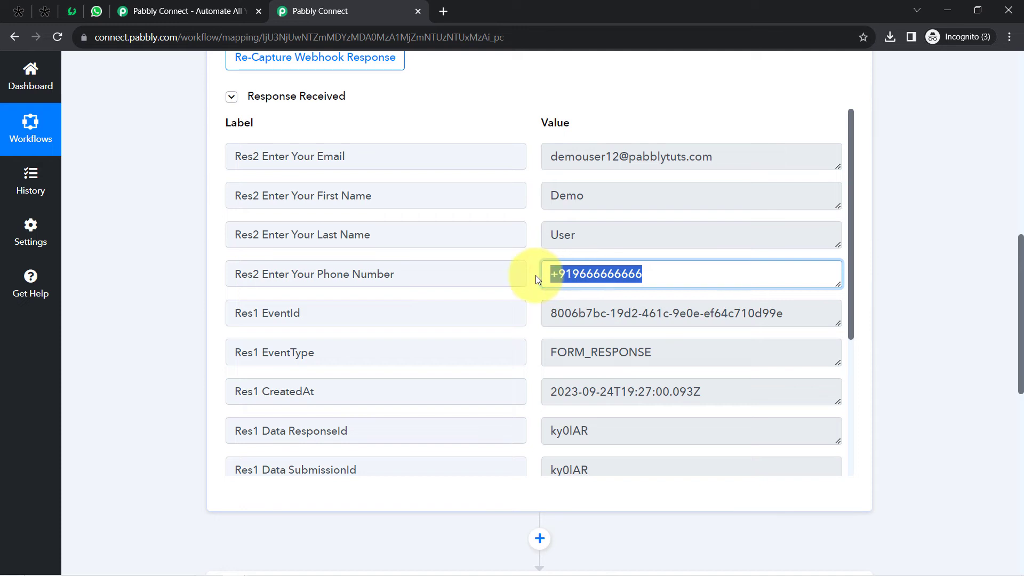
Look through the remaining captured response data, including the event ID, creation date and form name
drag(579, 313, 642, 313)
scroll(647, 256, down, 1)
scroll(650, 302, up, 1)
scroll(651, 302, down, 3)
drag(544, 258, 700, 259)
scroll(698, 256, down, 2)
drag(609, 387, 531, 400)
scroll(587, 384, down, 1)
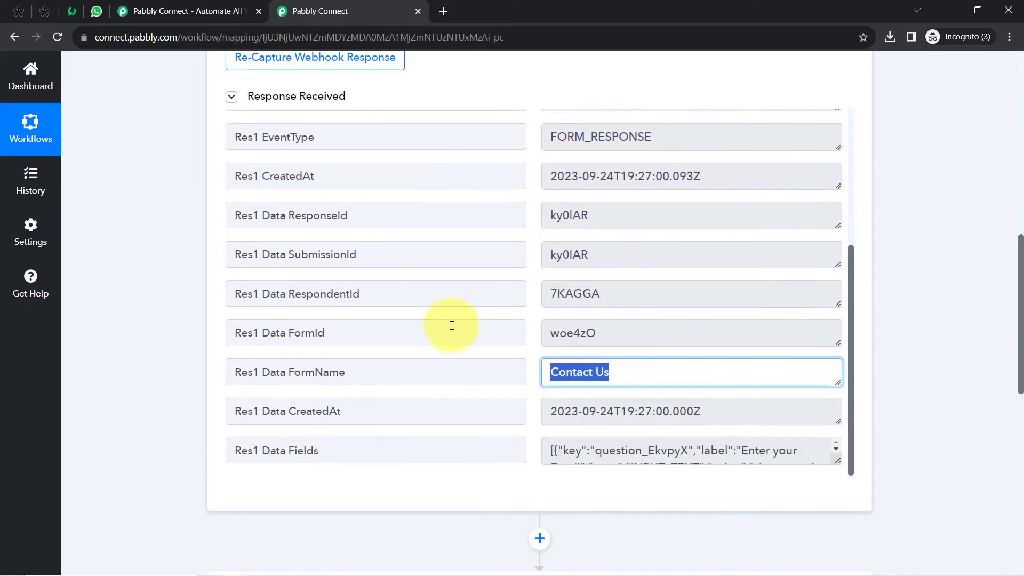
scroll(193, 219, up, 4)
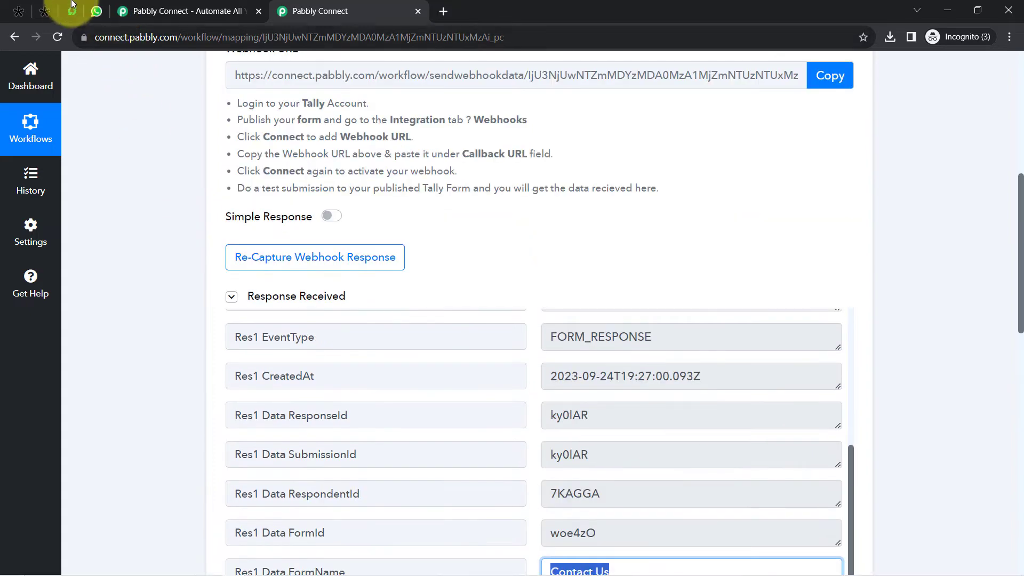
Close the Tally form's submission confirmation page and return to the Pabbly Connect workflow
click(43, 10)
right_click(41, 9)
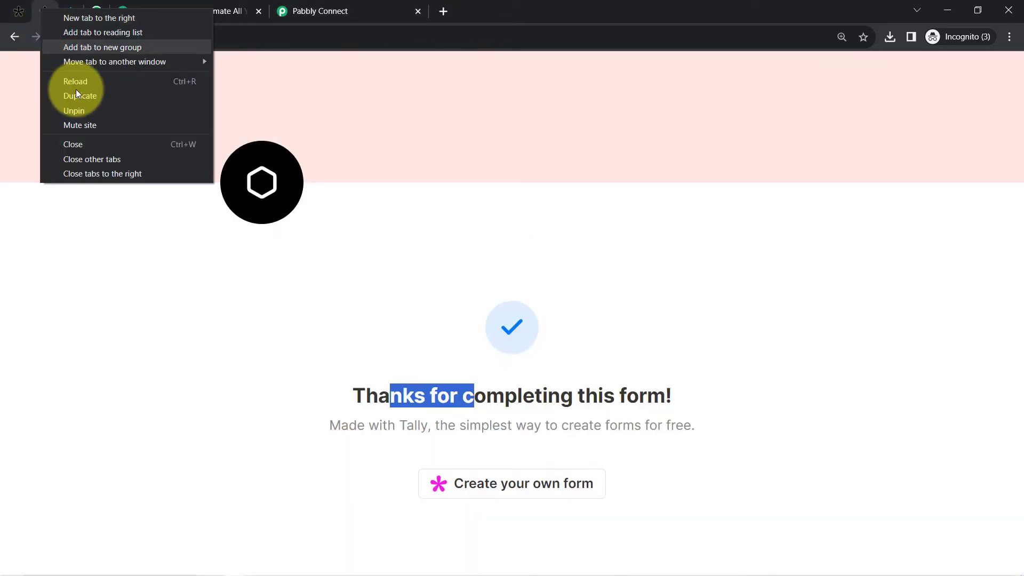
click(74, 143)
click(302, 7)
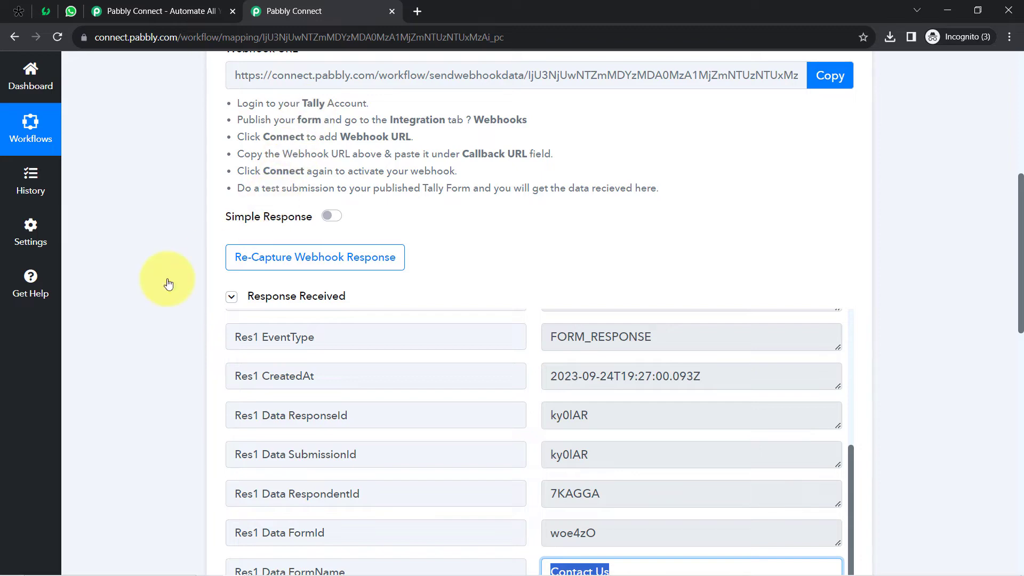
Check the Tally trigger's Instant note and collapse the trigger step
scroll(168, 277, up, 6)
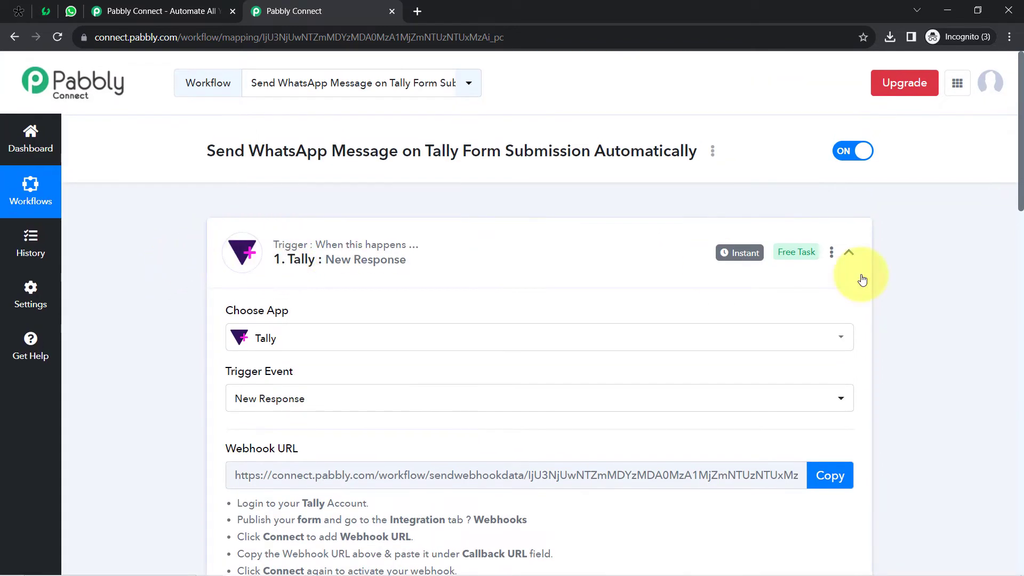
mouse_move(736, 255)
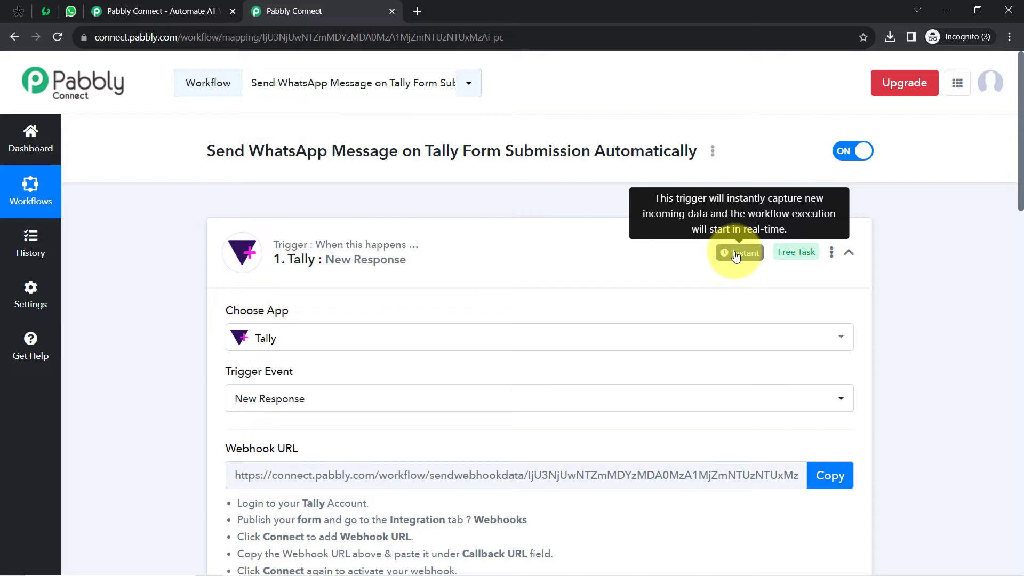
click(472, 263)
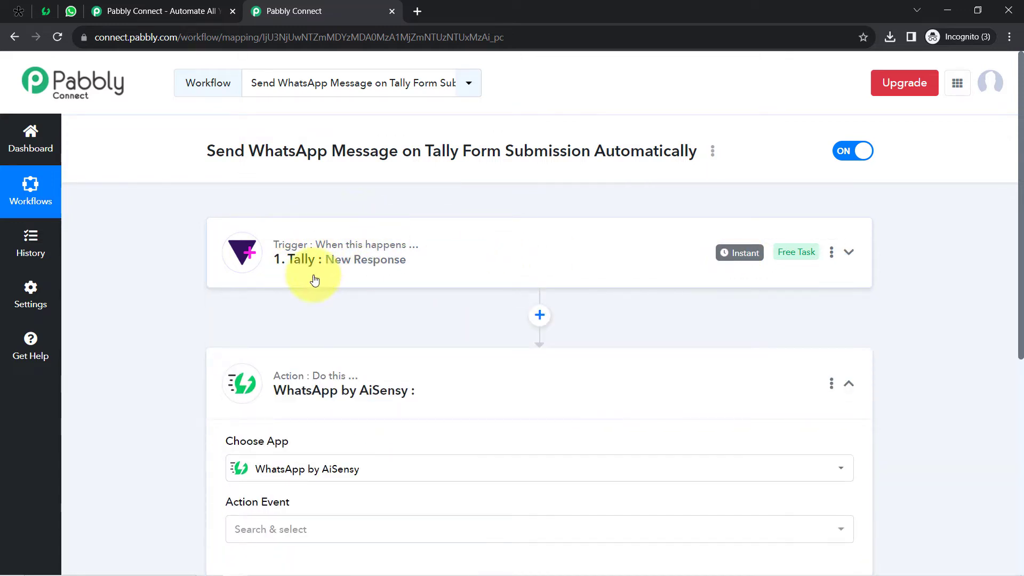
mouse_move(335, 255)
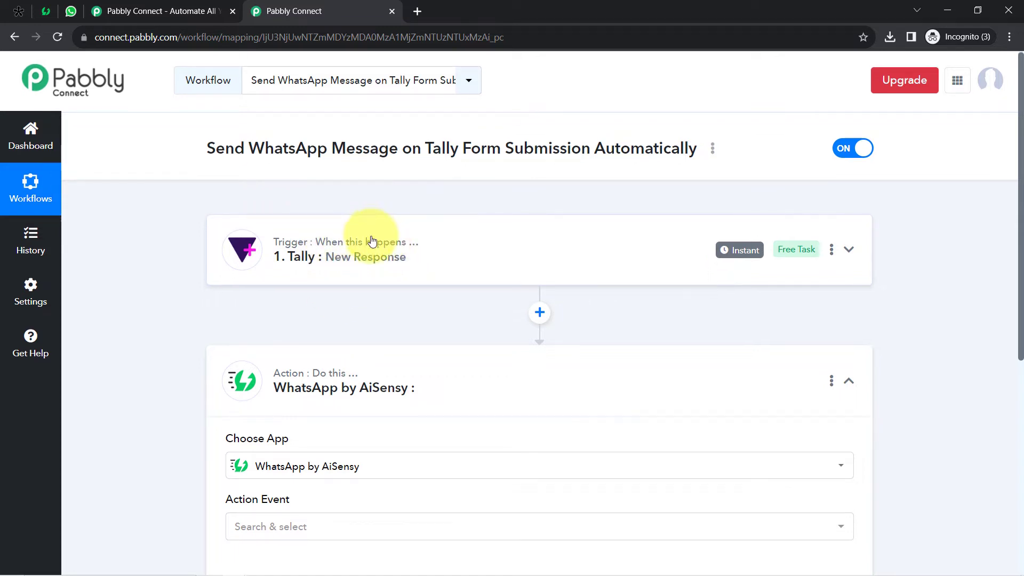
Set the WhatsApp by AiSensy action event to Send Template Message and choose to add a new connection
scroll(373, 235, down, 4)
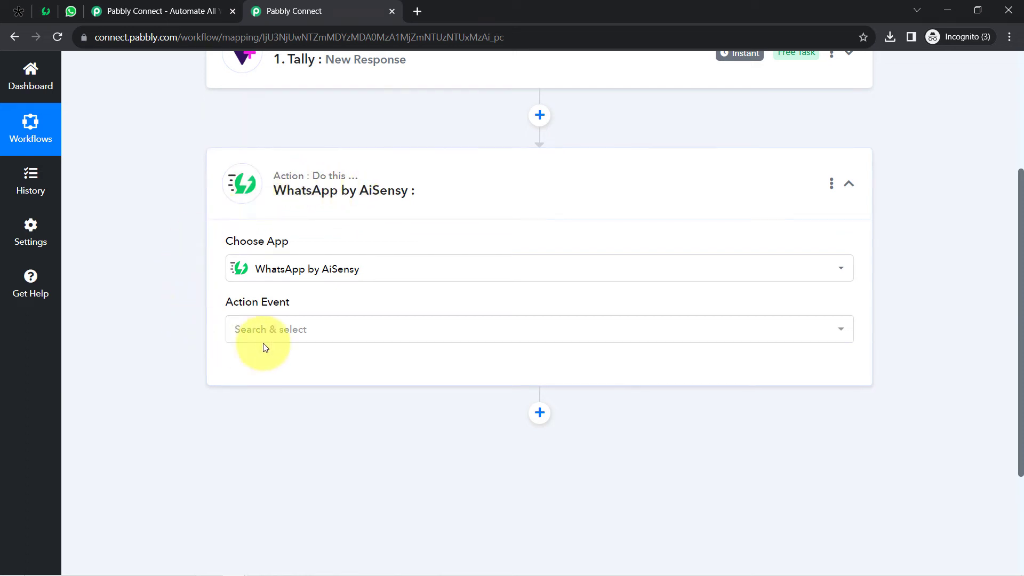
click(254, 332)
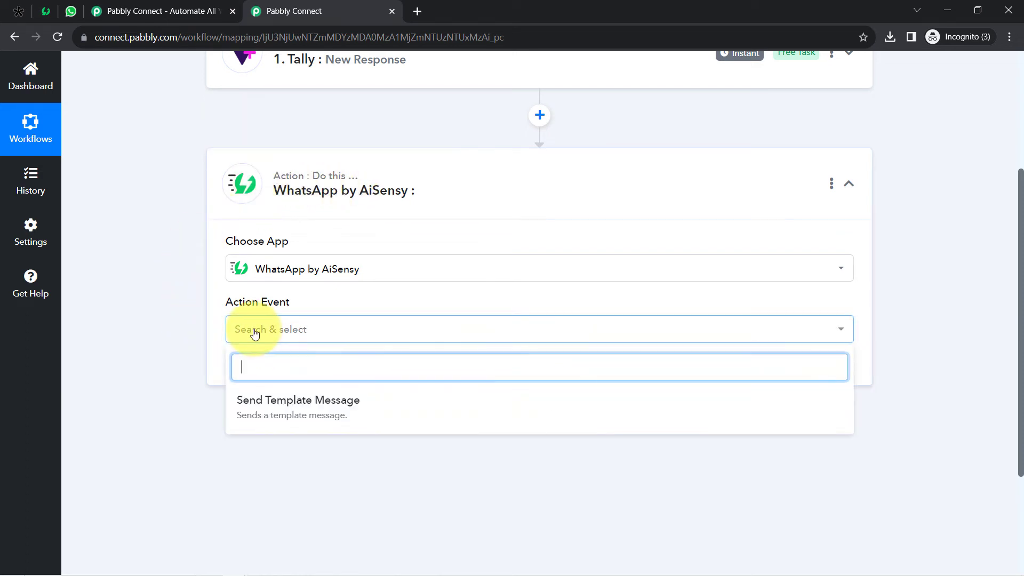
click(263, 404)
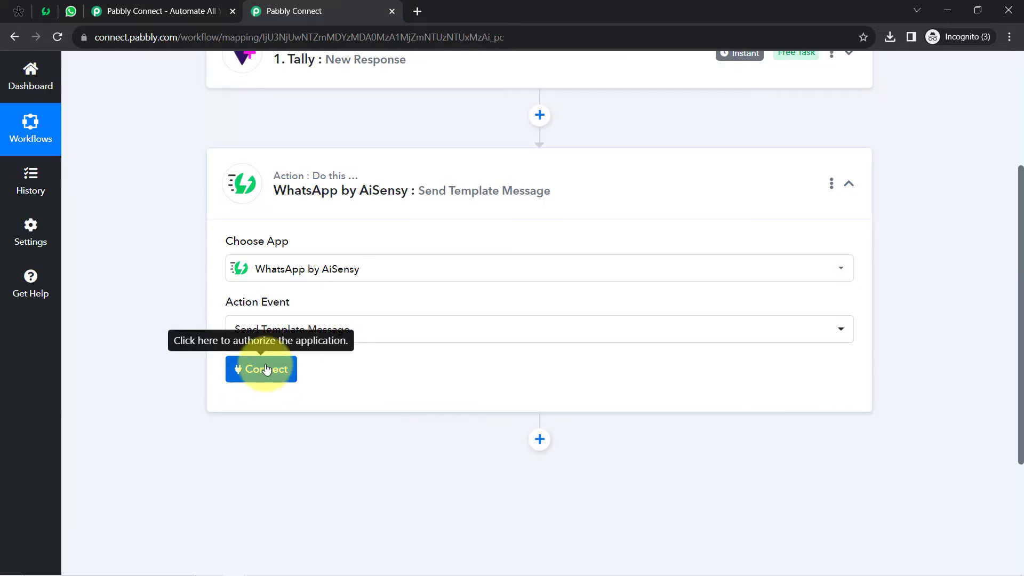
click(265, 369)
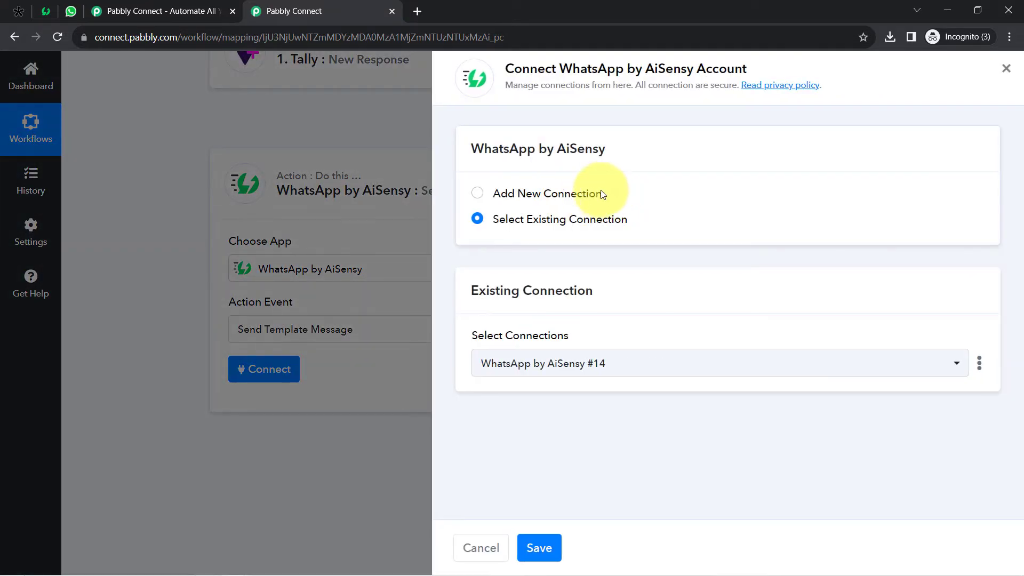
click(600, 193)
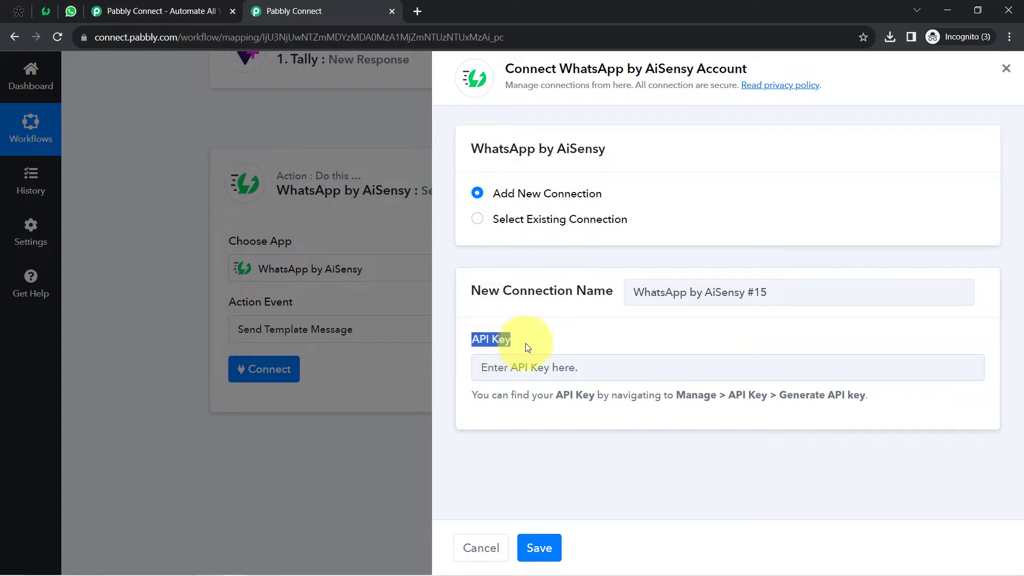
Read the hint on where to find the API key, switch to AiSensy and copy the key from its API Key page
drag(564, 395, 609, 395)
double_click(684, 395)
drag(743, 395, 843, 395)
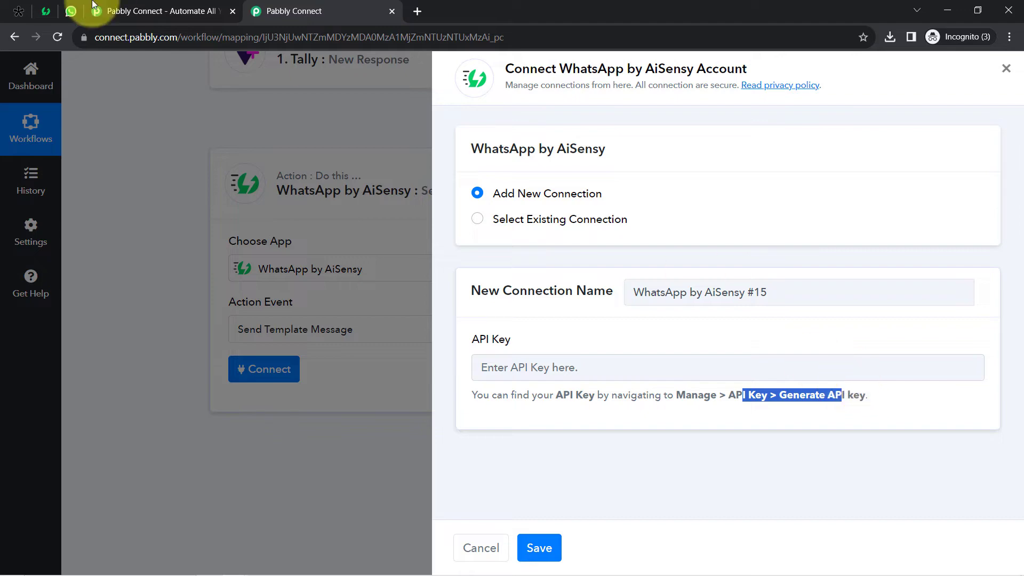
click(49, 12)
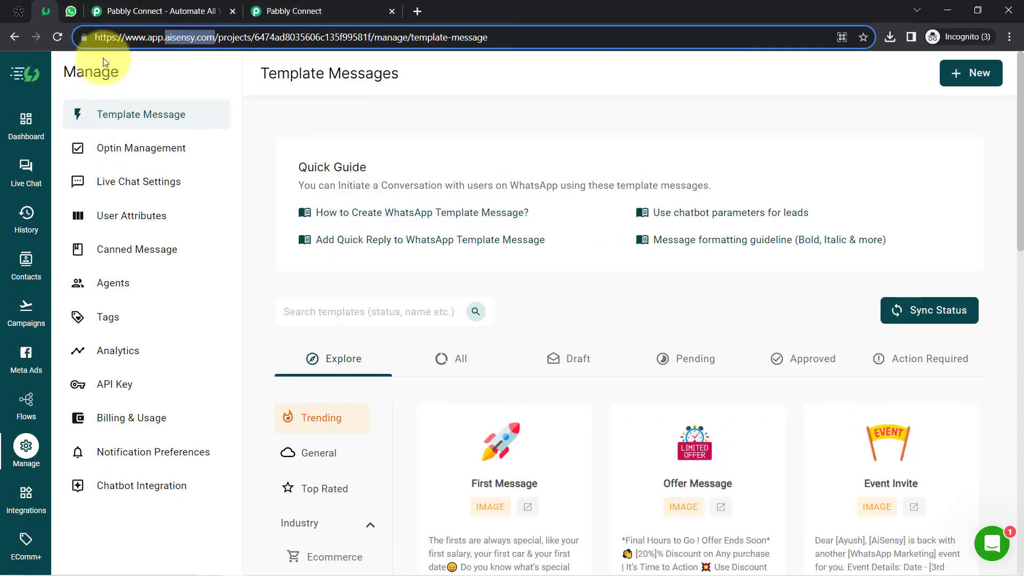
click(144, 72)
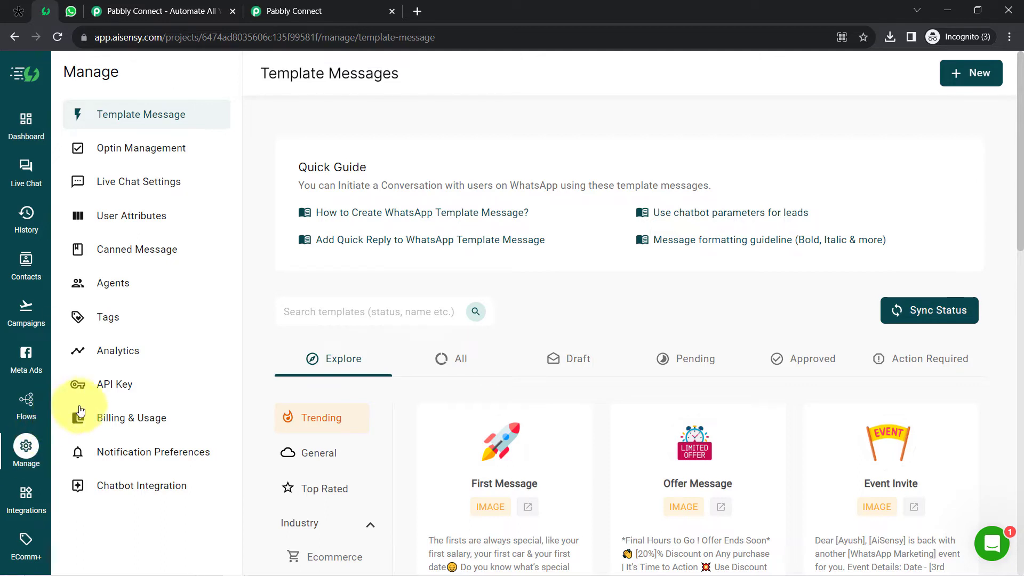
click(108, 393)
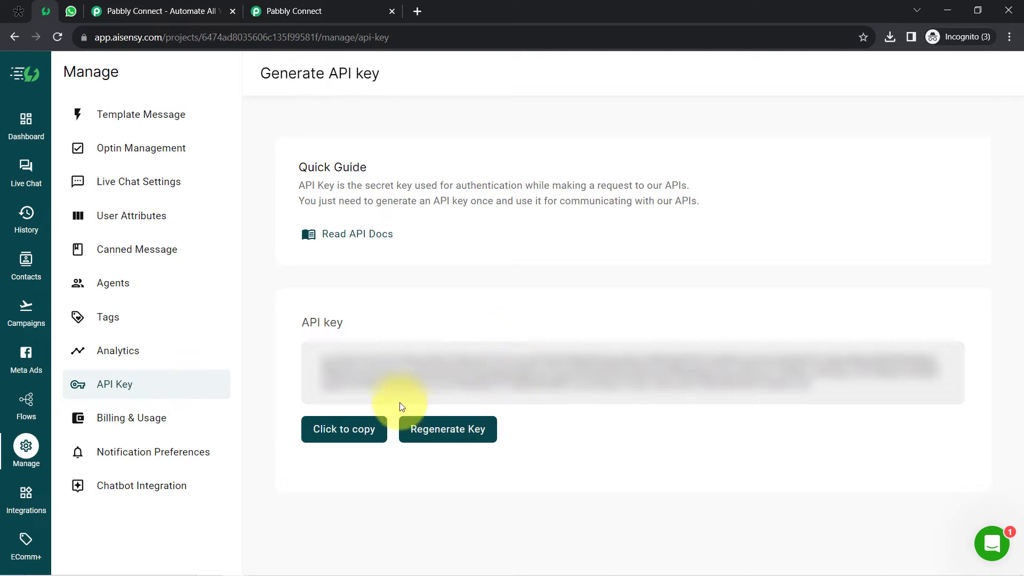
click(326, 429)
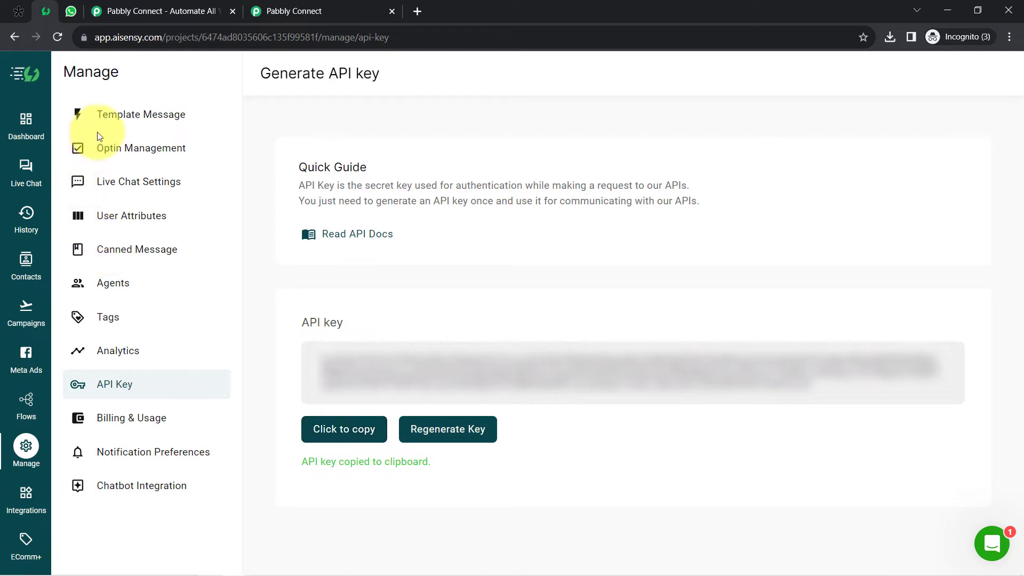
click(105, 119)
Return to Pabbly Connect, paste the API key into the new WhatsApp by AiSensy connection and save it
click(294, 10)
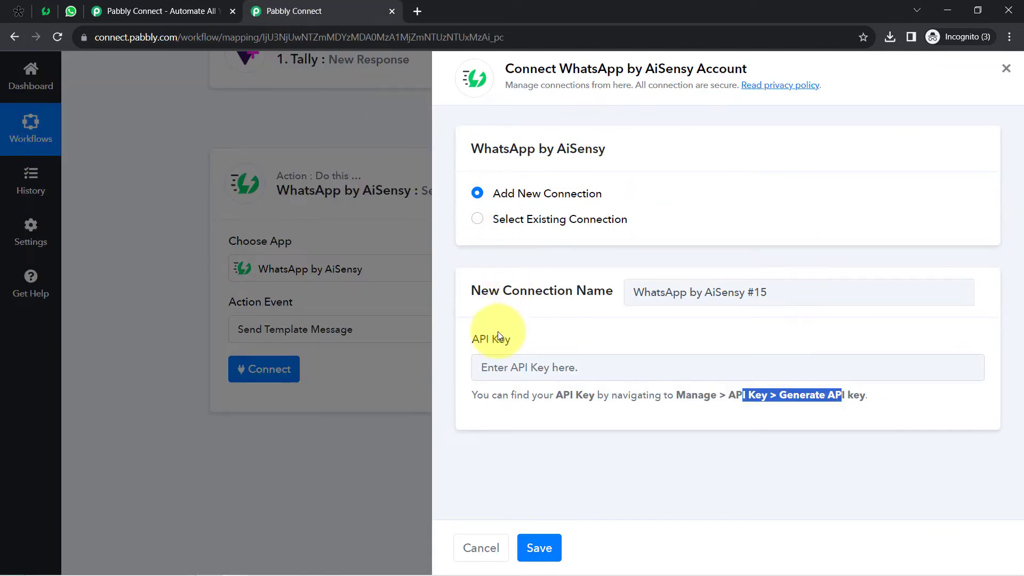
click(496, 366)
key(ctrl+v)
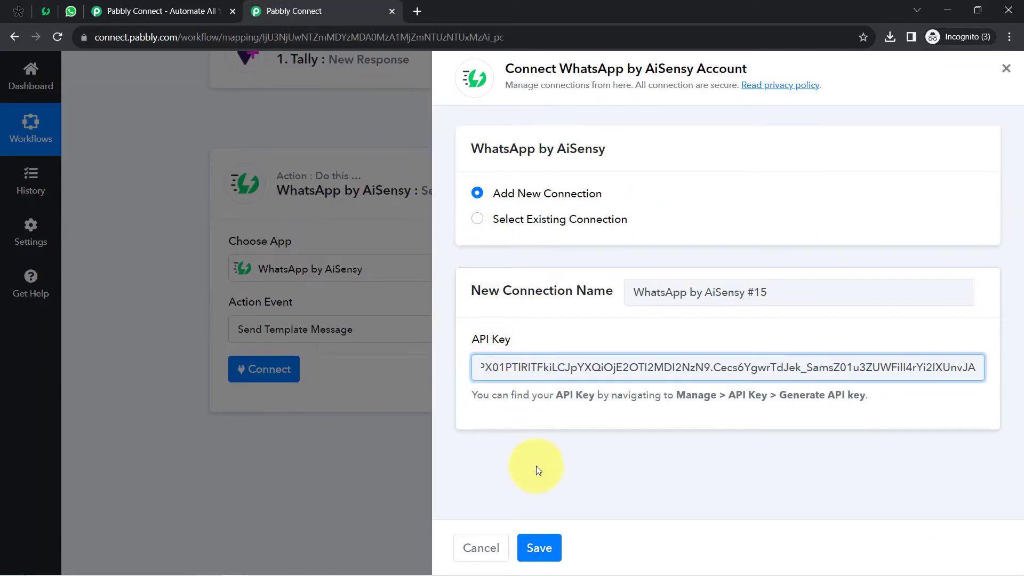
click(539, 549)
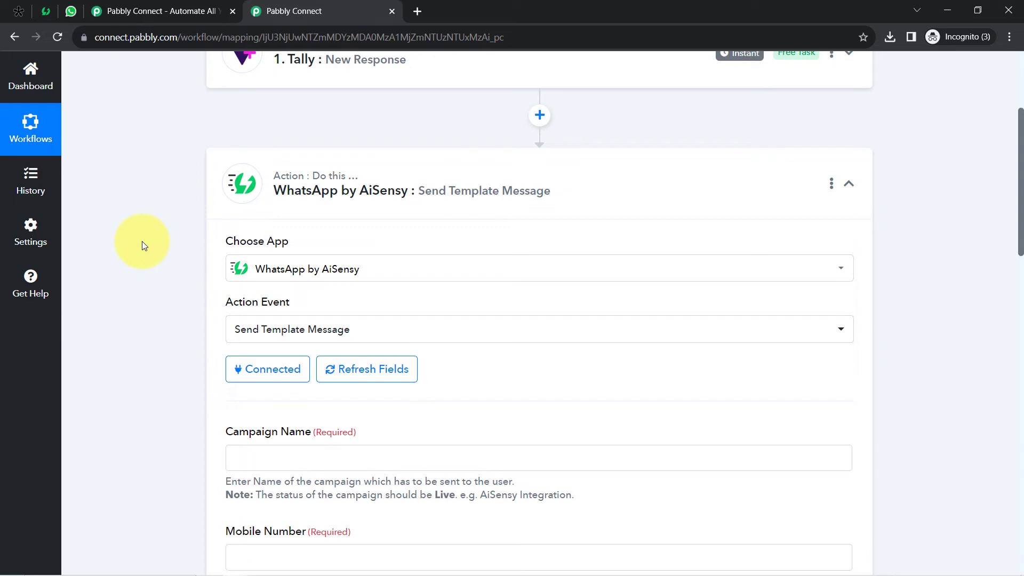
Look over the Send Template Message action's fields and AiSensy's Template Messages page
scroll(141, 245, down, 7)
scroll(194, 200, up, 4)
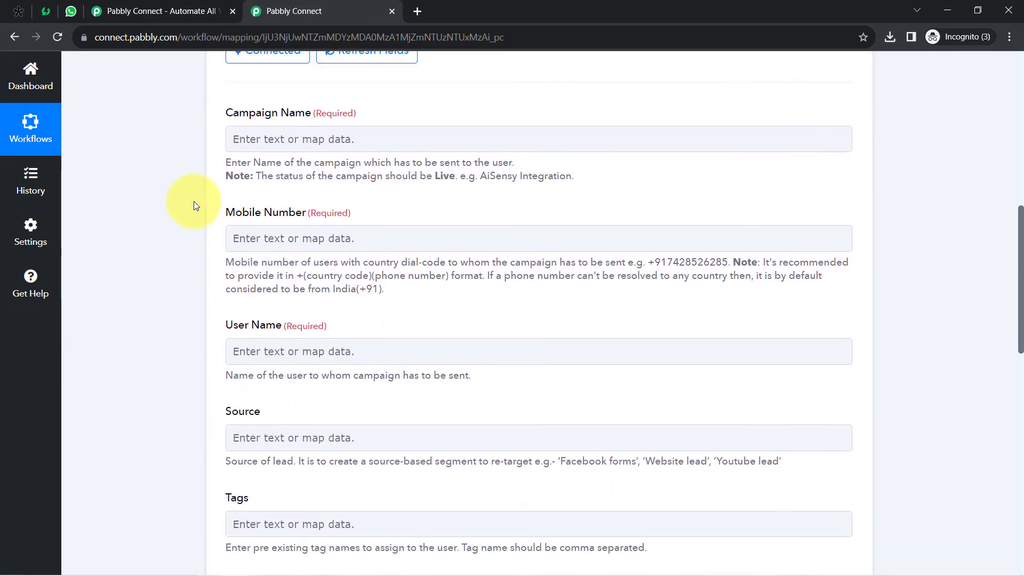
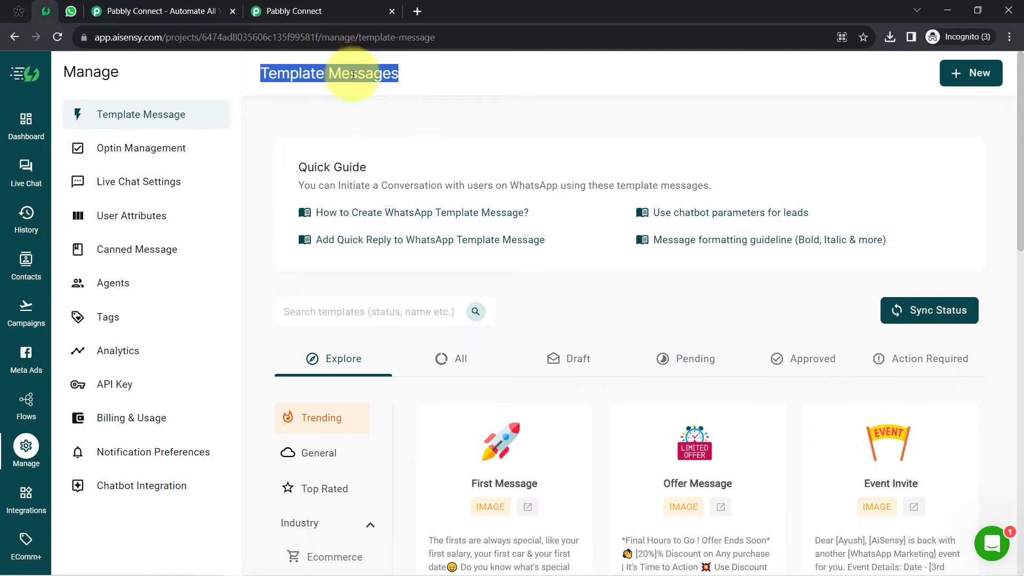
click(353, 74)
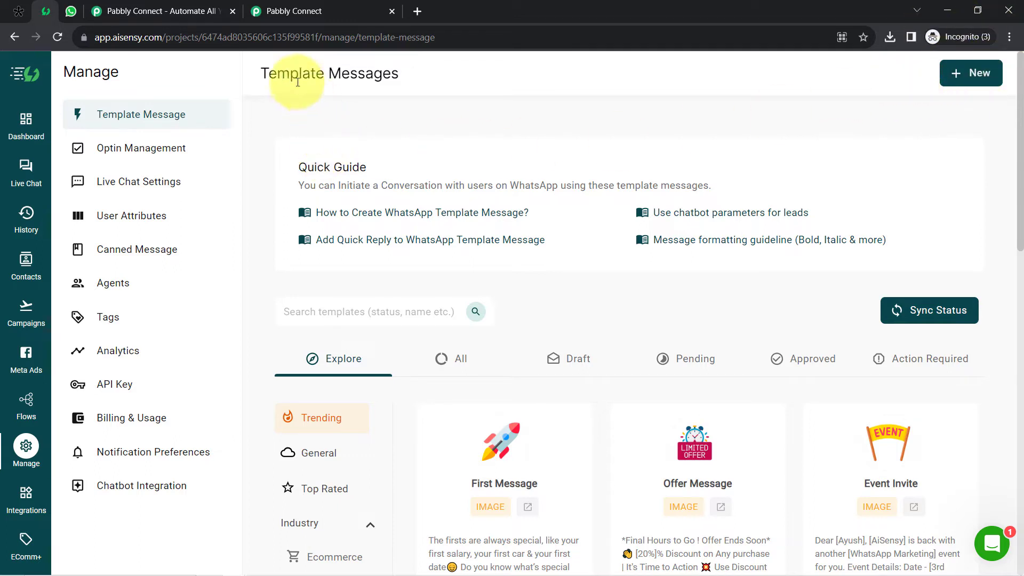
drag(262, 73, 387, 82)
click(387, 82)
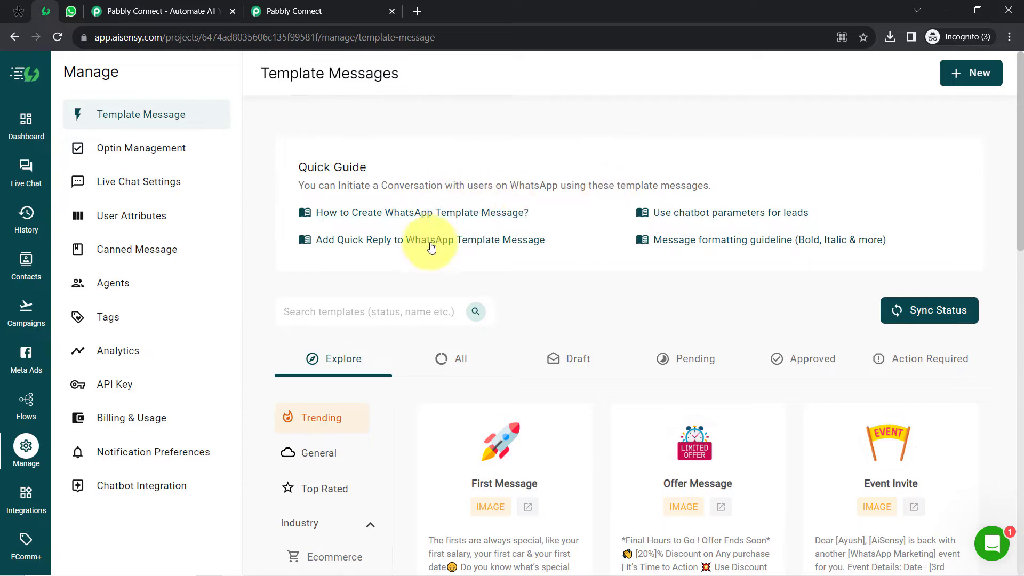
List all AiSensy template messages and open the approved send_message_on_form_submission template to examine its name and type
scroll(424, 248, down, 2)
click(448, 237)
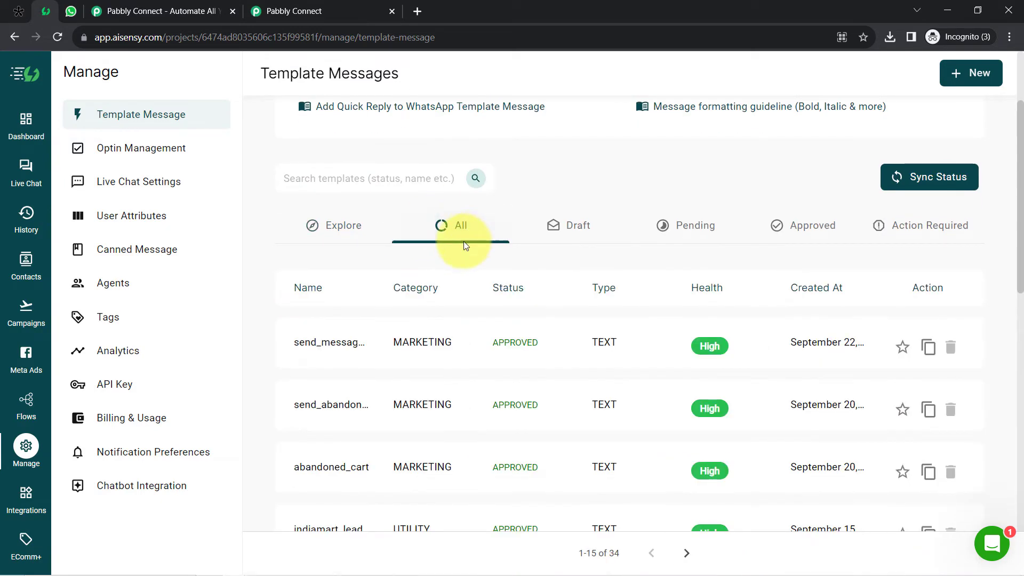
scroll(450, 237, down, 4)
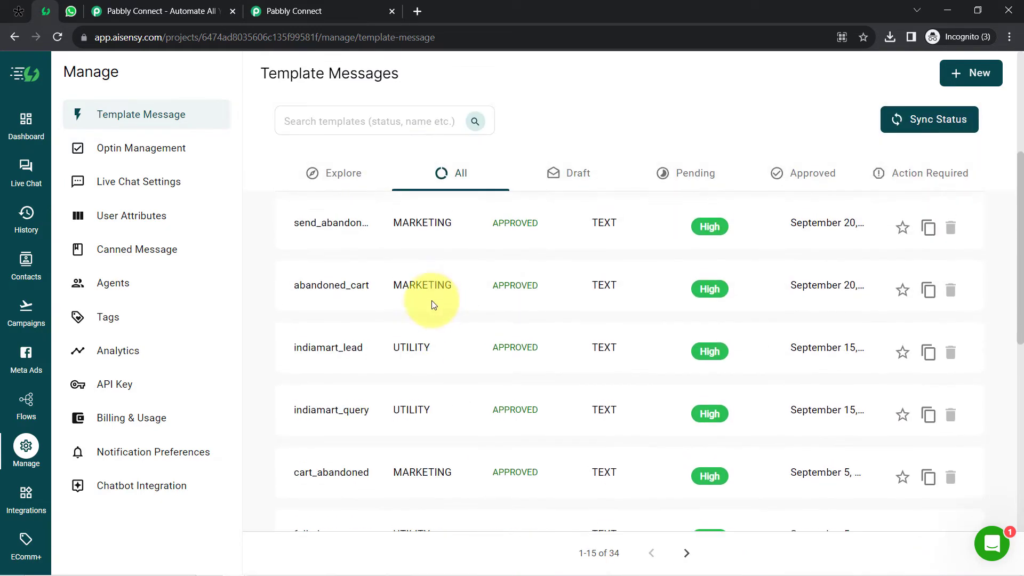
scroll(346, 296, up, 3)
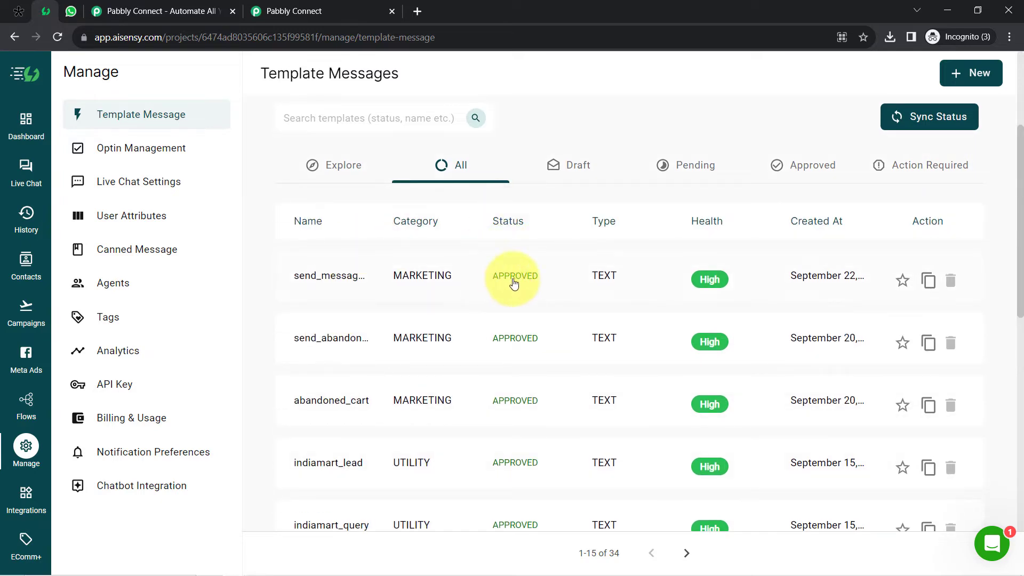
click(324, 281)
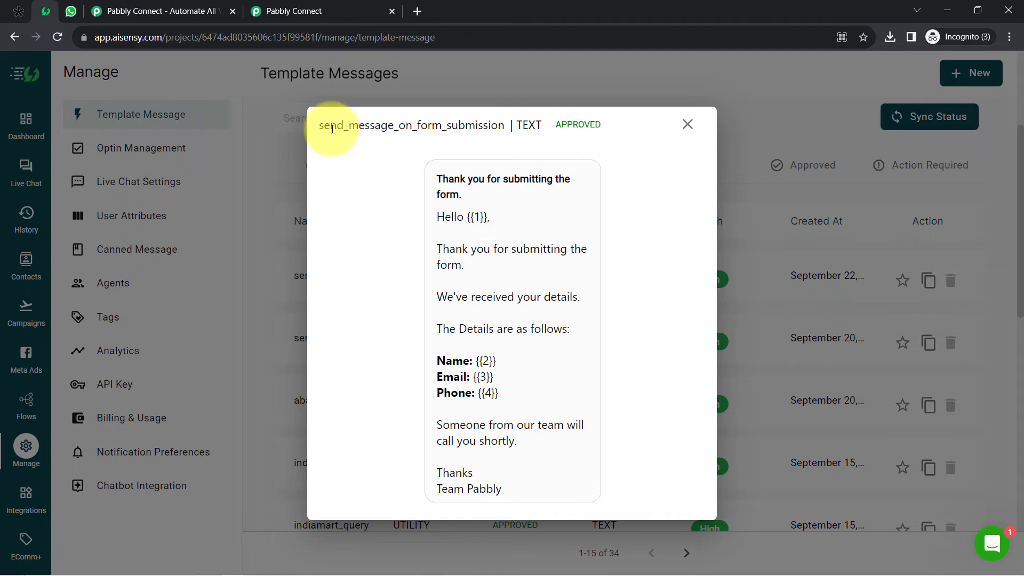
drag(322, 129, 506, 133)
double_click(528, 124)
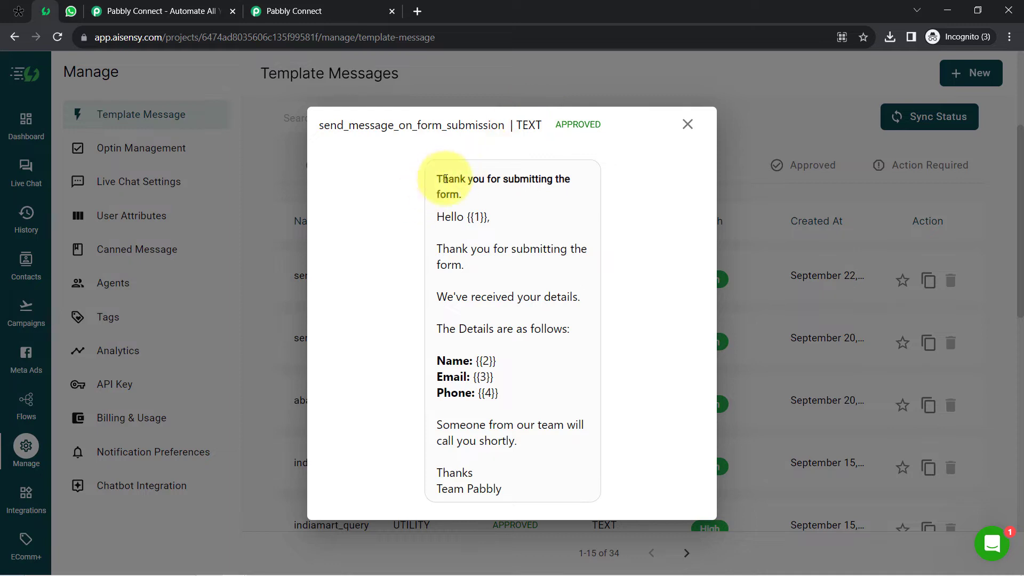
Examine the header and the variables {{1}} to {{4}} in the send_message_on_form_submission template's message
drag(445, 178, 480, 393)
click(475, 270)
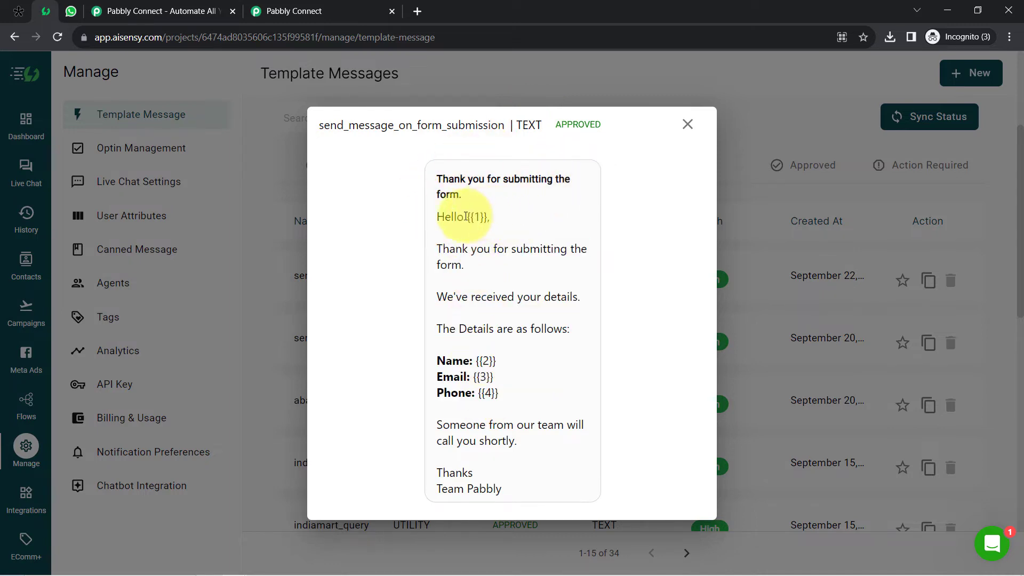
drag(465, 216, 496, 218)
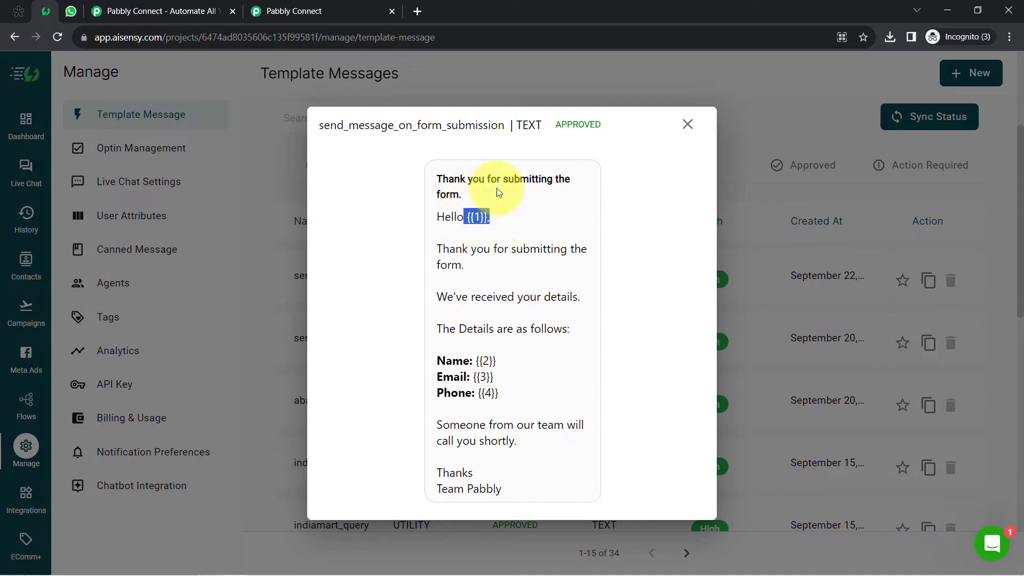
click(472, 221)
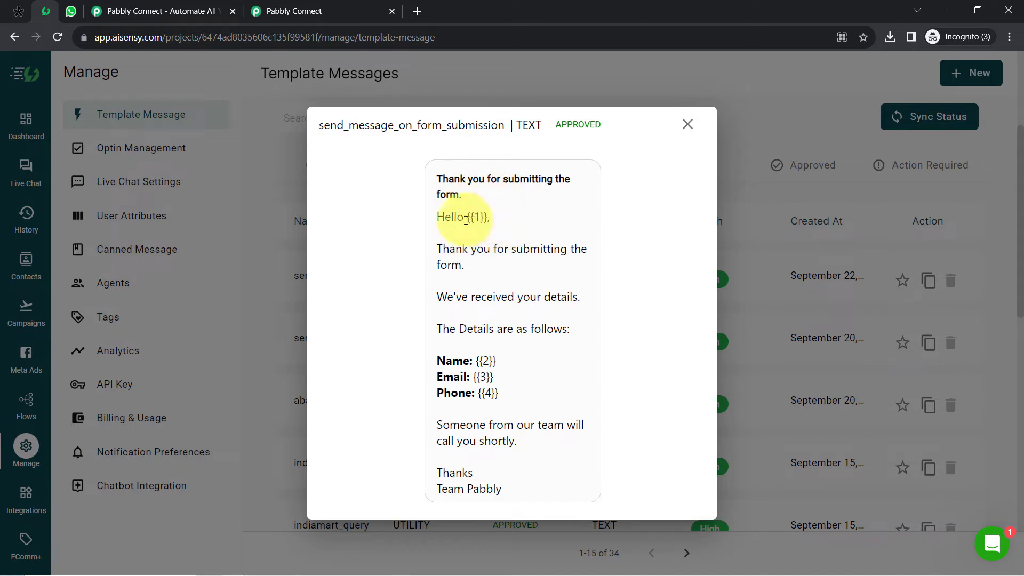
drag(464, 220, 495, 220)
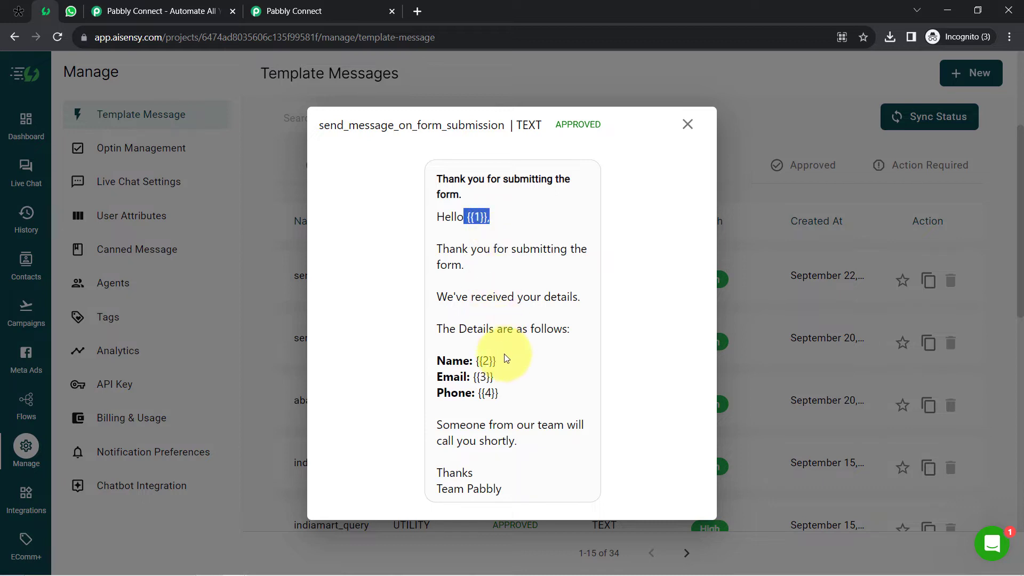
drag(480, 362, 497, 394)
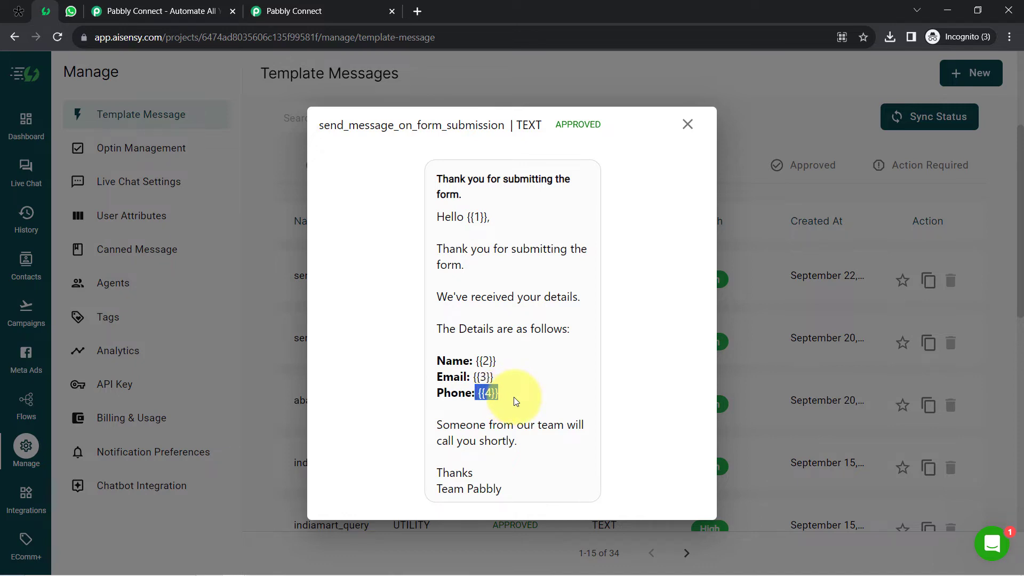
click(492, 361)
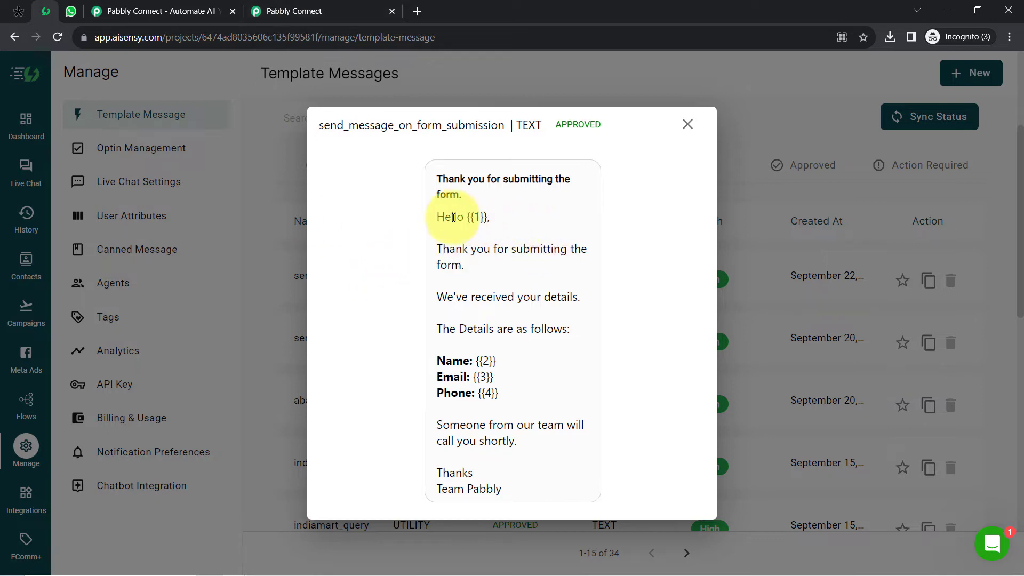
Read the template's message body from the greeting through the contact details to the sign-off and close the preview
drag(436, 216, 489, 217)
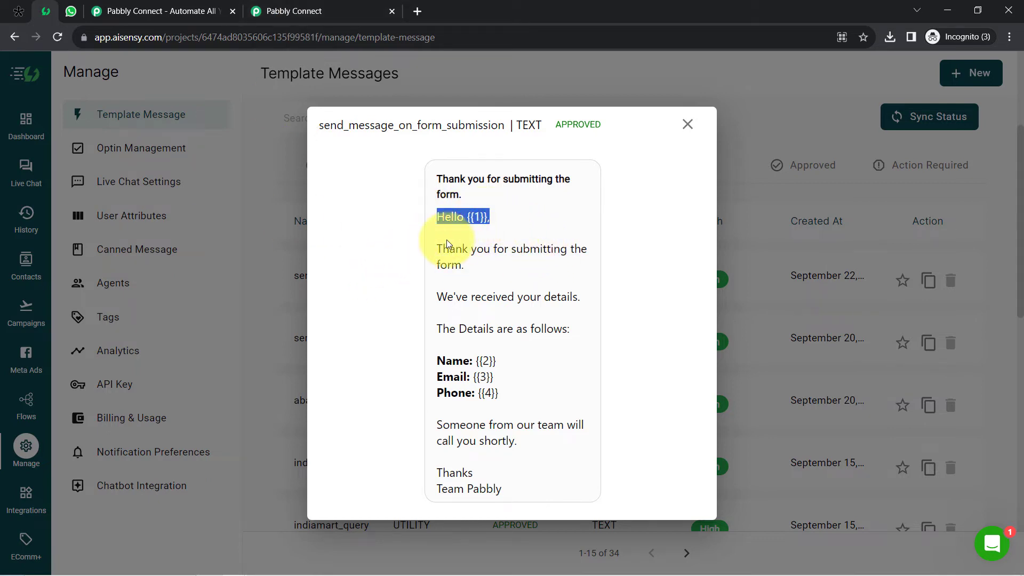
click(464, 251)
drag(452, 296, 542, 298)
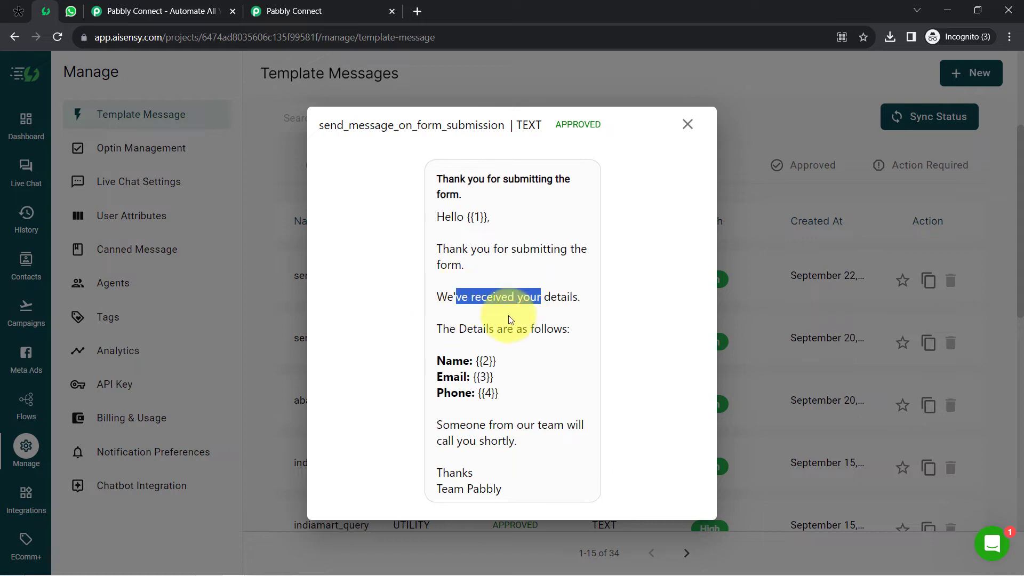
drag(459, 328, 536, 343)
drag(443, 377, 458, 379)
click(457, 406)
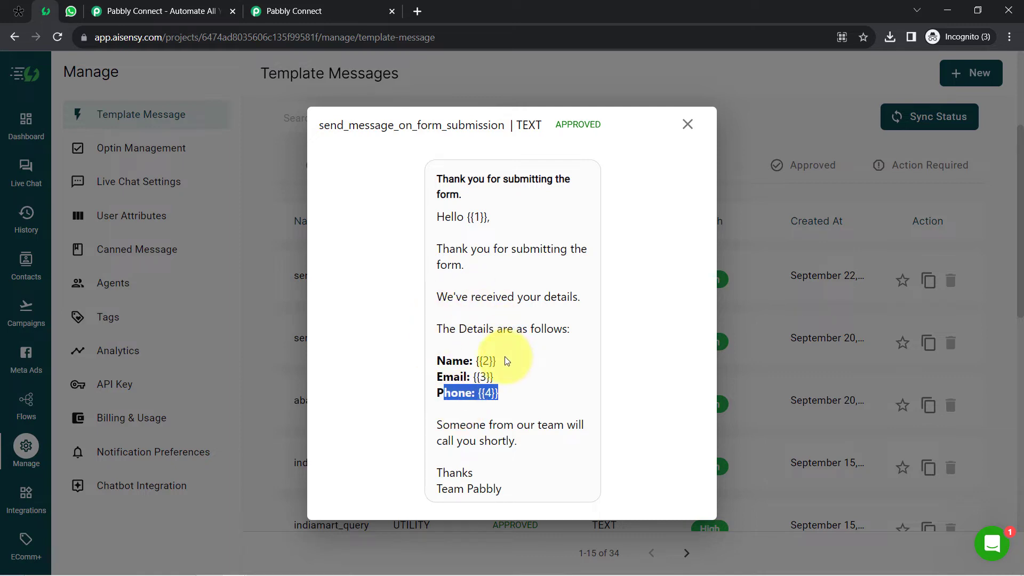
drag(443, 425, 493, 488)
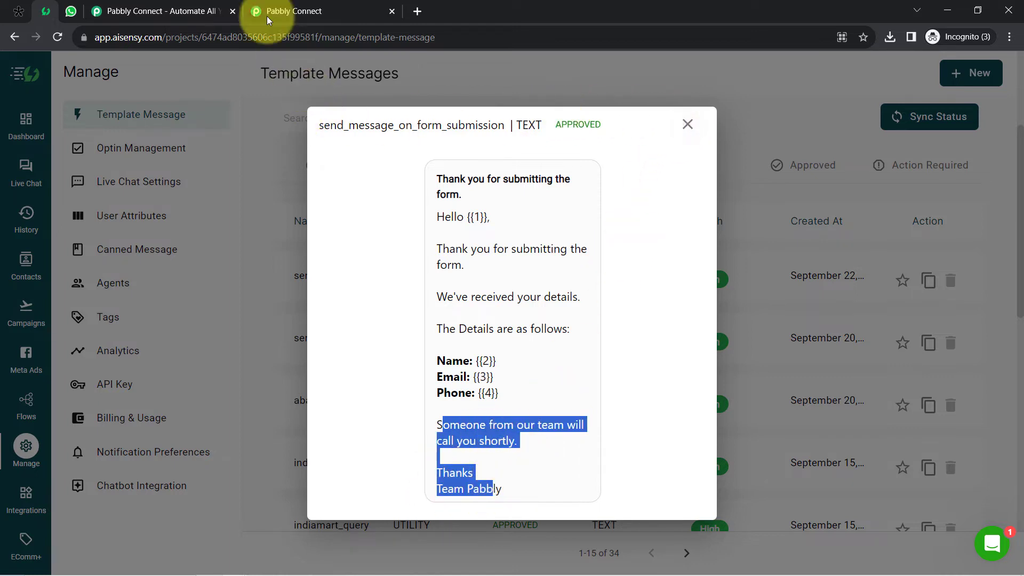
click(688, 124)
Start a new template message with category MARKETING, language English and the name sdcf
click(971, 71)
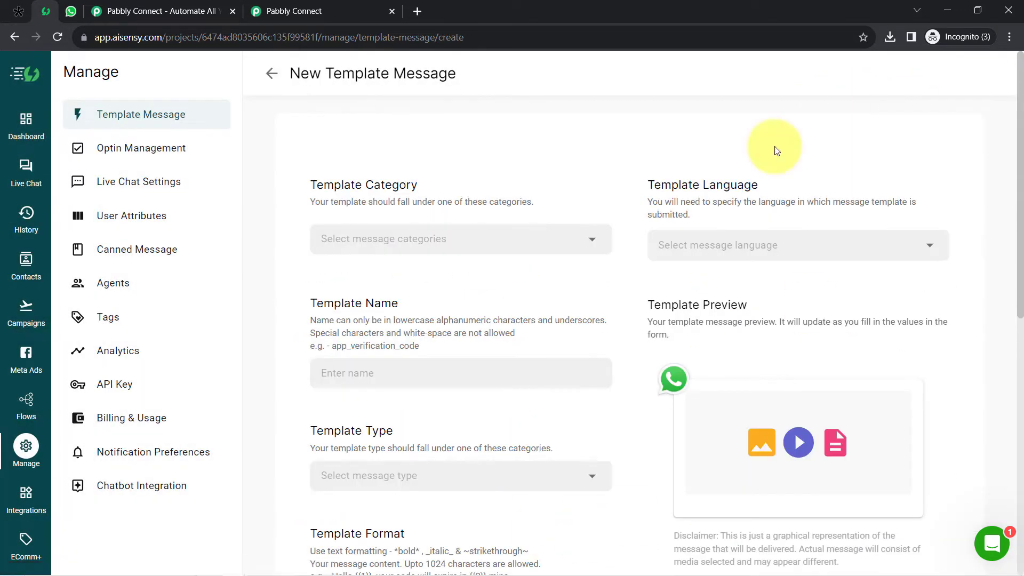
scroll(404, 176, down, 1)
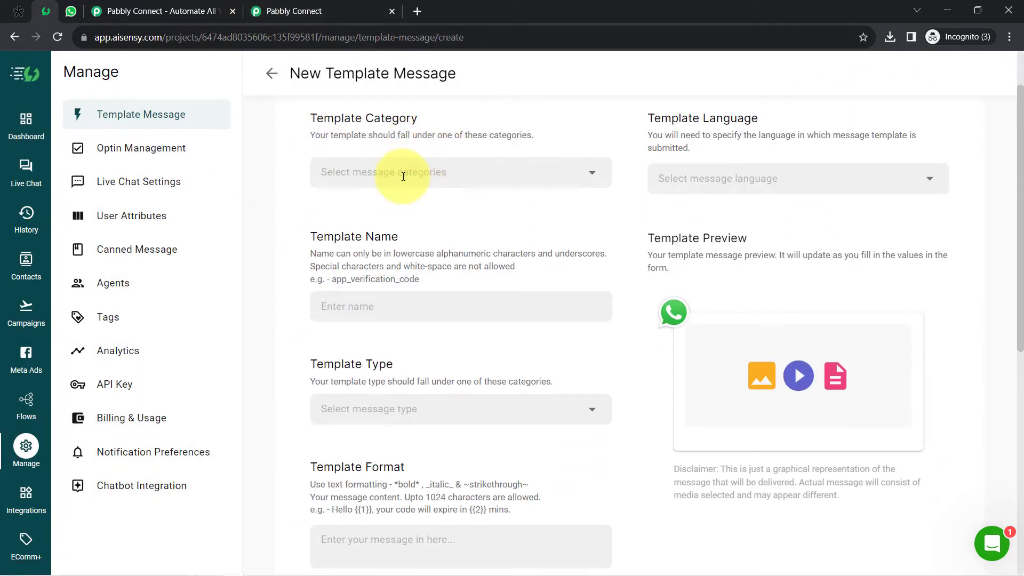
click(404, 176)
click(350, 227)
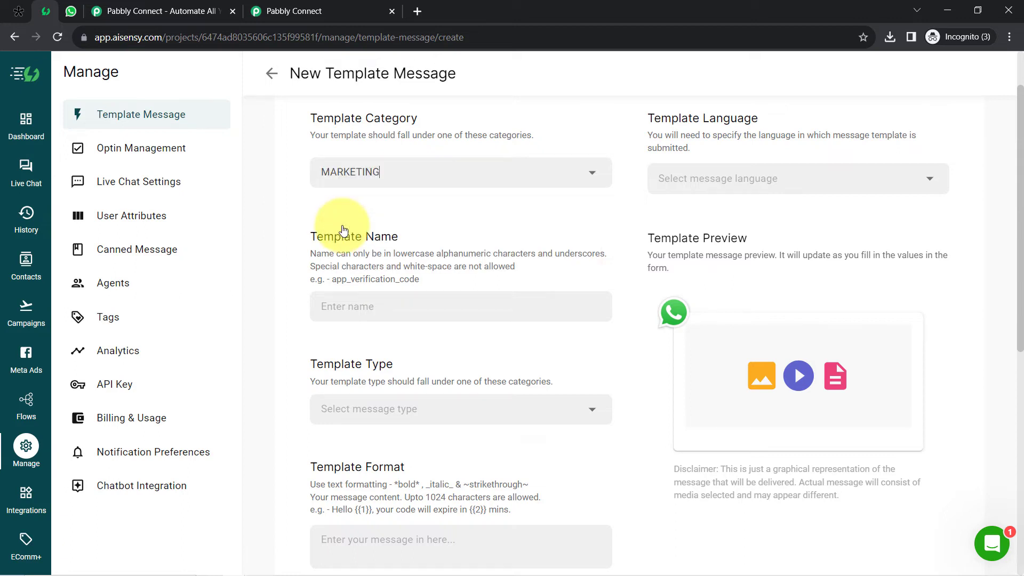
click(664, 189)
text(eng)
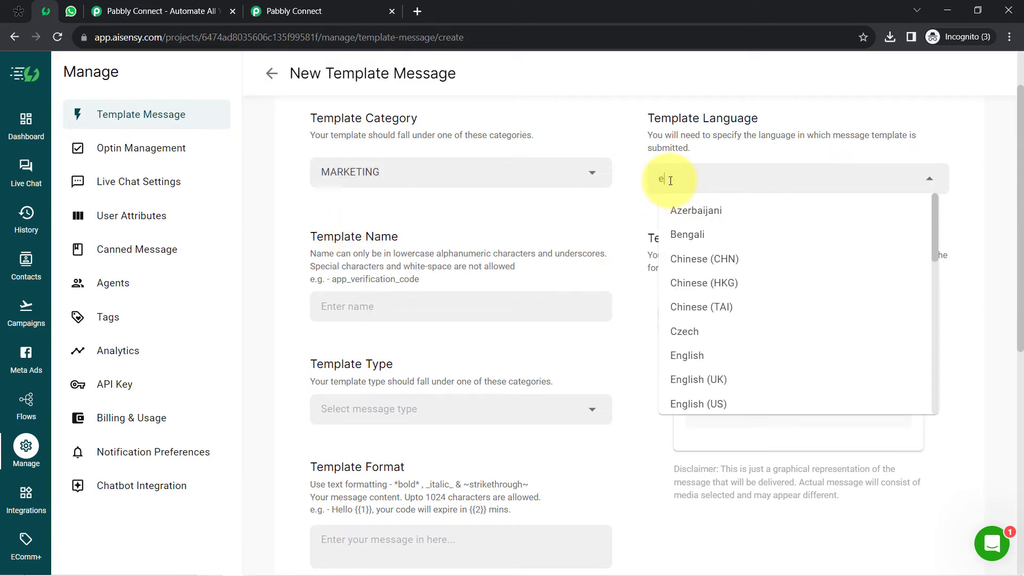
click(693, 232)
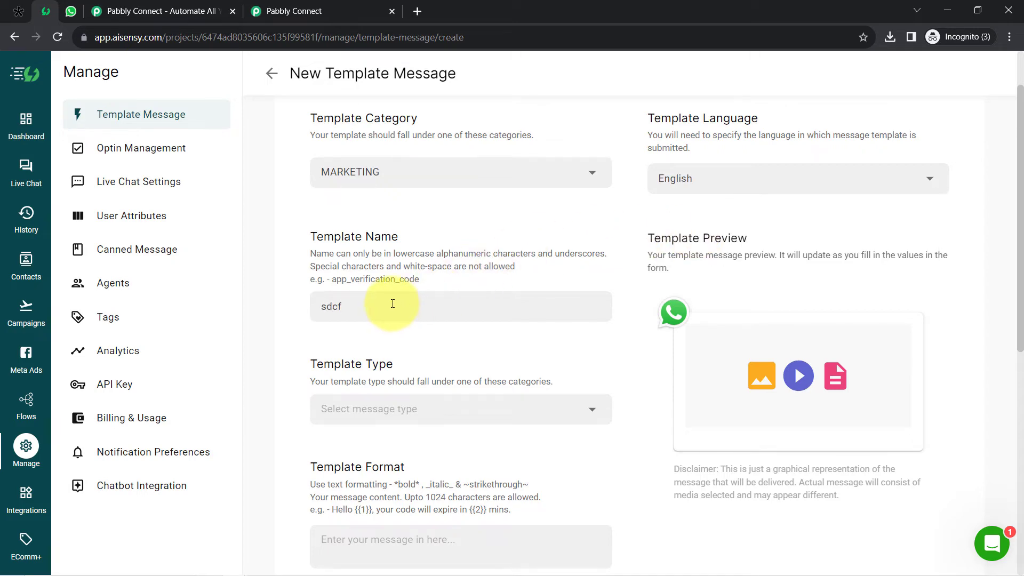
Set the template type to TEXT, enter the header text "sdcafdd dfvdfvdf" and check it in the template preview
scroll(393, 303, down, 5)
click(352, 138)
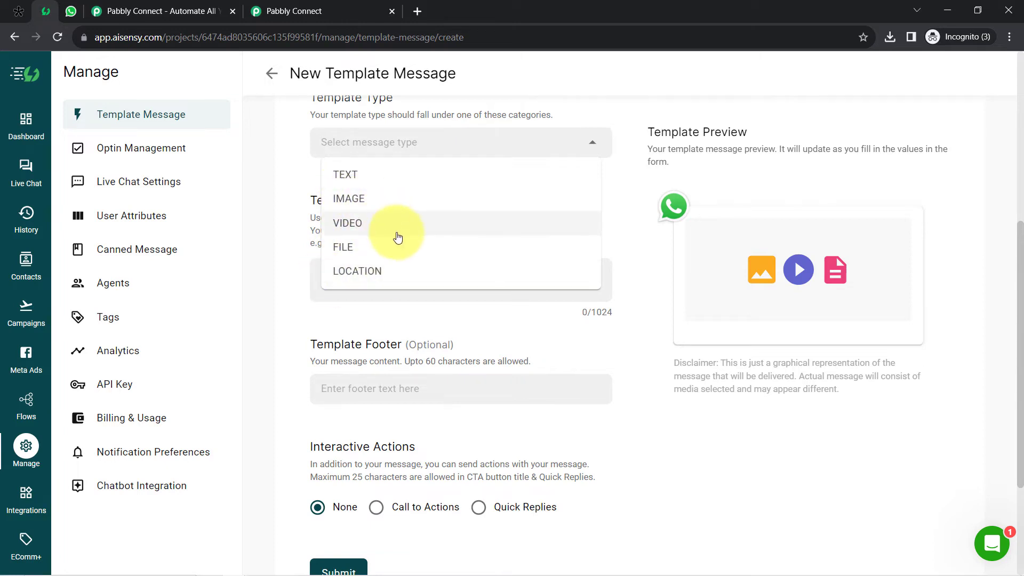
click(341, 178)
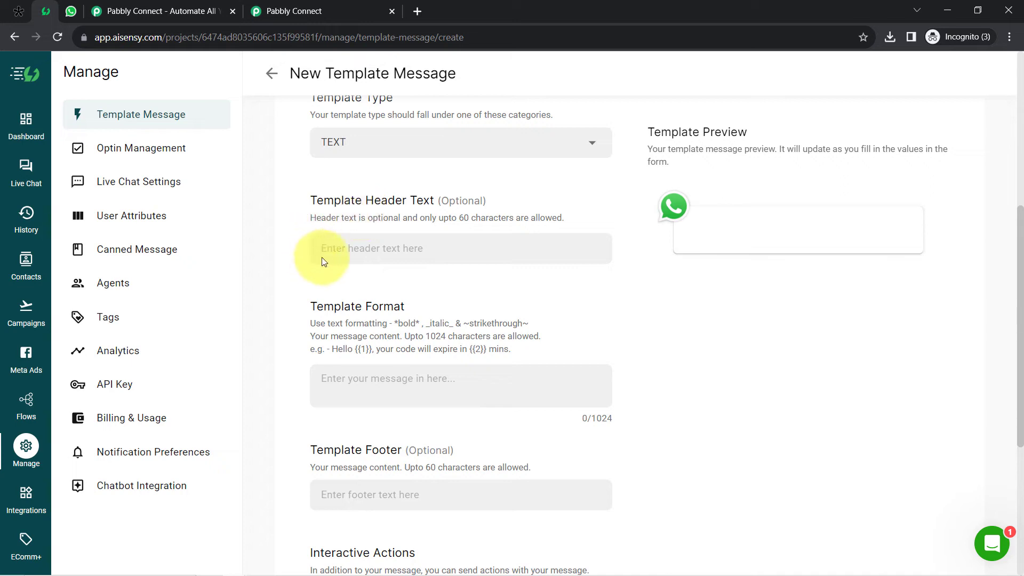
click(339, 258)
text(sdcafdd )
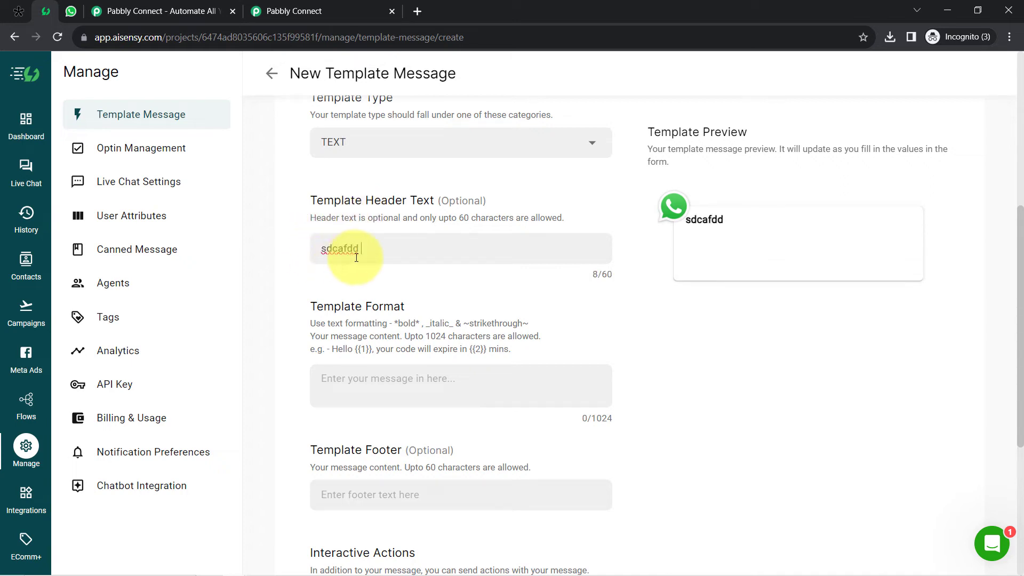
text(dfvdfvdf)
drag(401, 248, 300, 251)
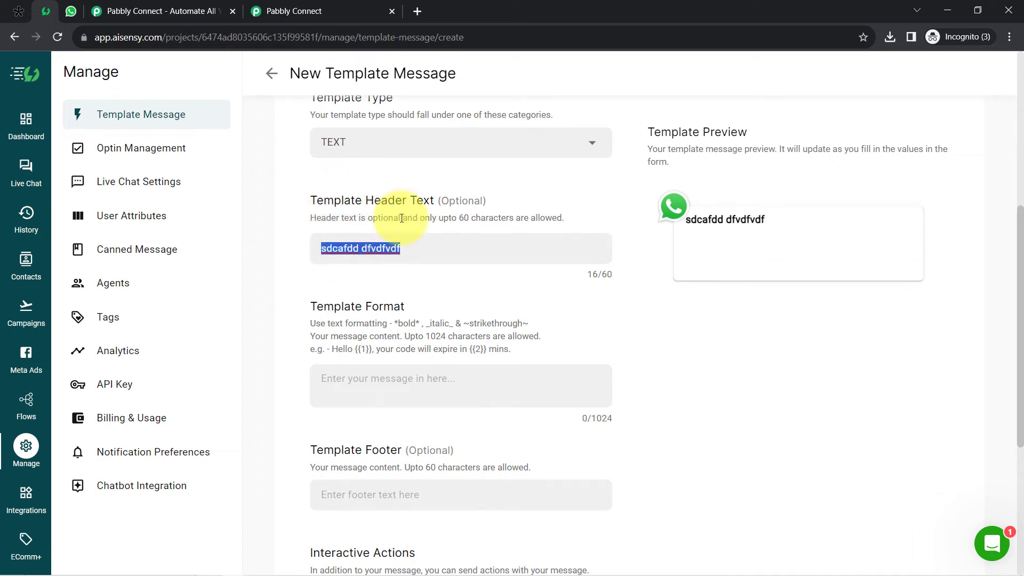
drag(653, 132, 747, 133)
drag(708, 220, 407, 320)
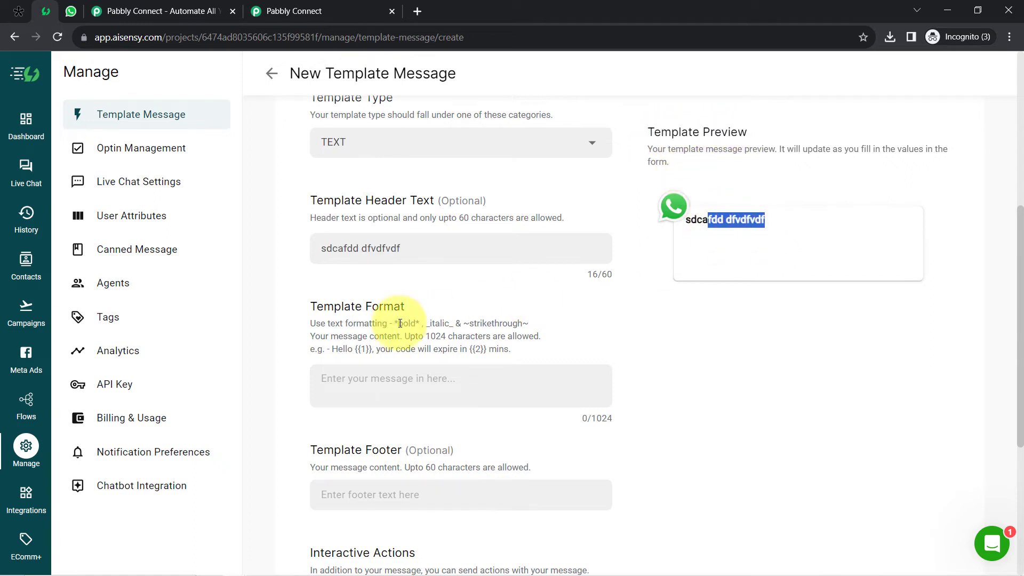
Copy the example "Hello {{1}}, your code will expire in {{2}} mins." into Template Format and review the preview and formatting hints
drag(345, 308, 421, 334)
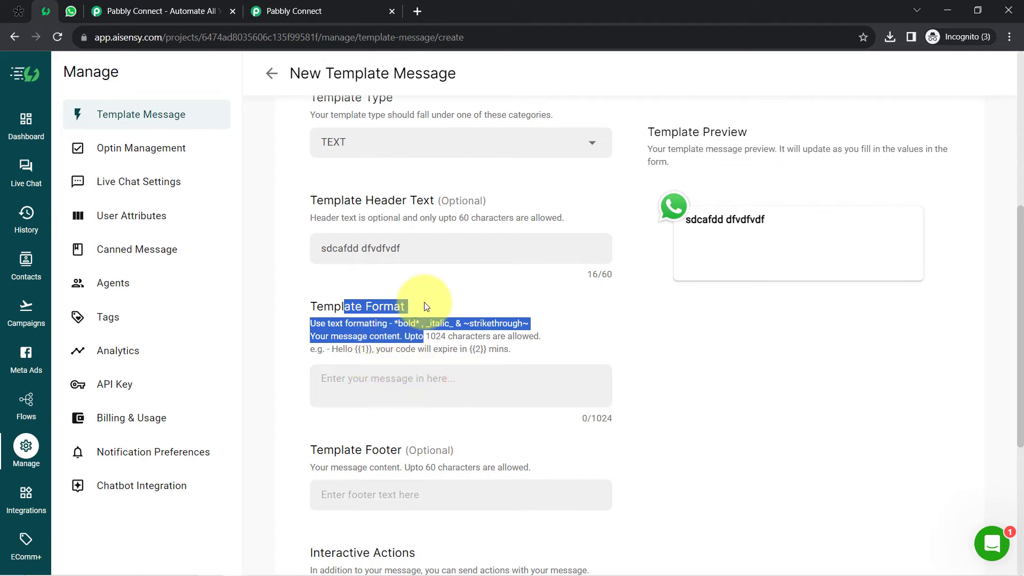
scroll(422, 235, down, 3)
click(430, 214)
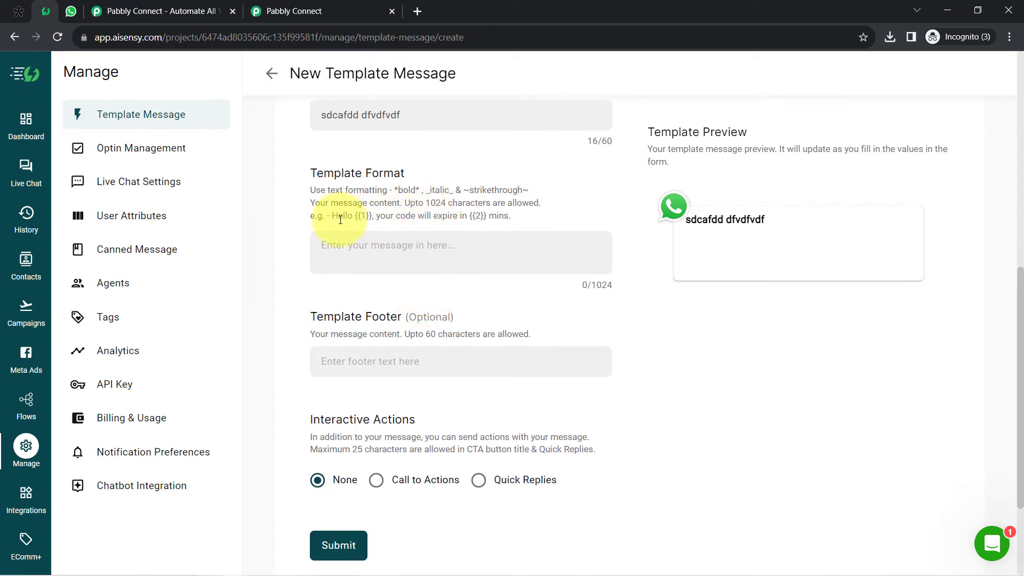
drag(331, 218, 539, 221)
key(ctrl+c)
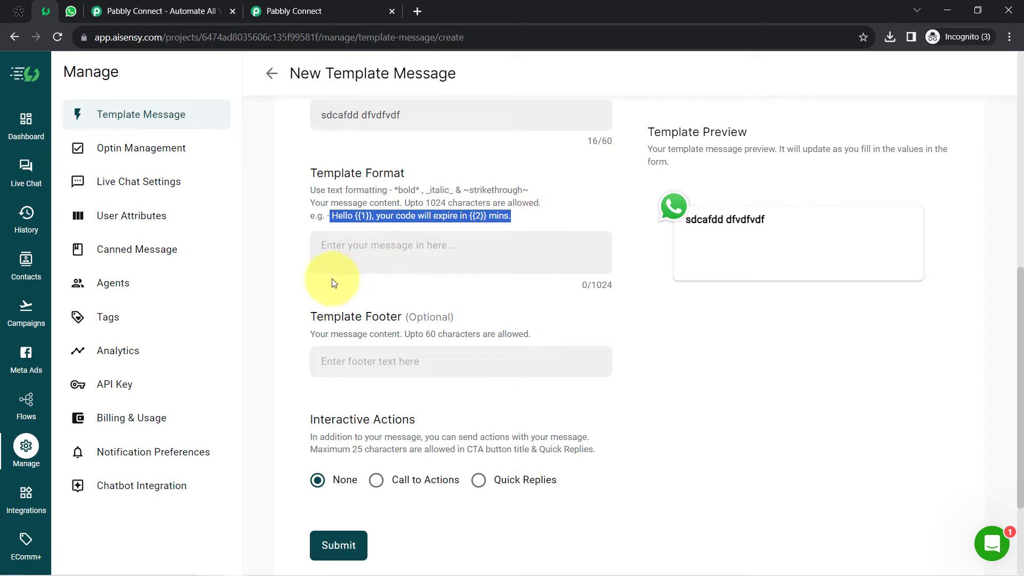
click(340, 259)
key(ctrl+v)
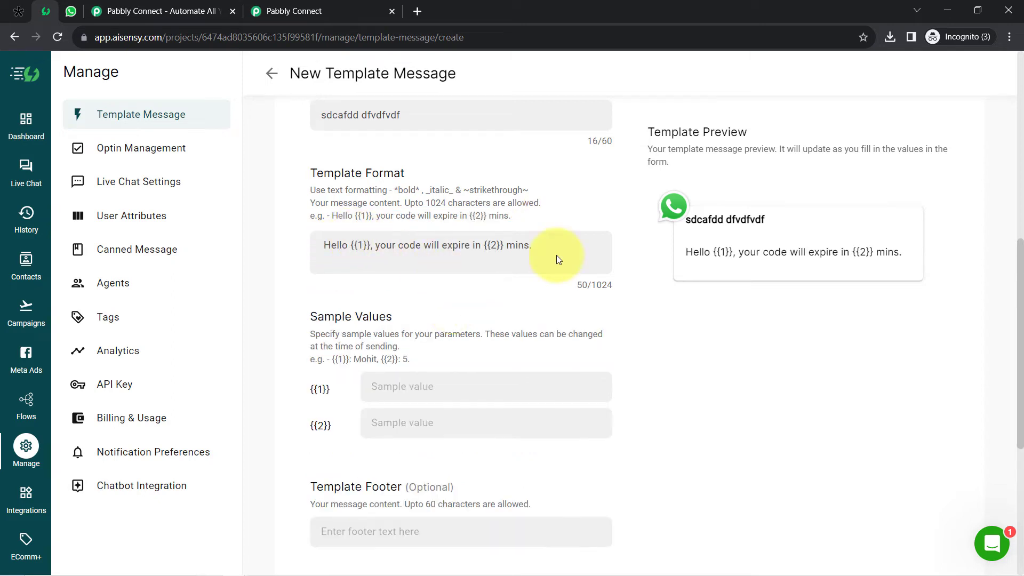
drag(876, 249, 670, 258)
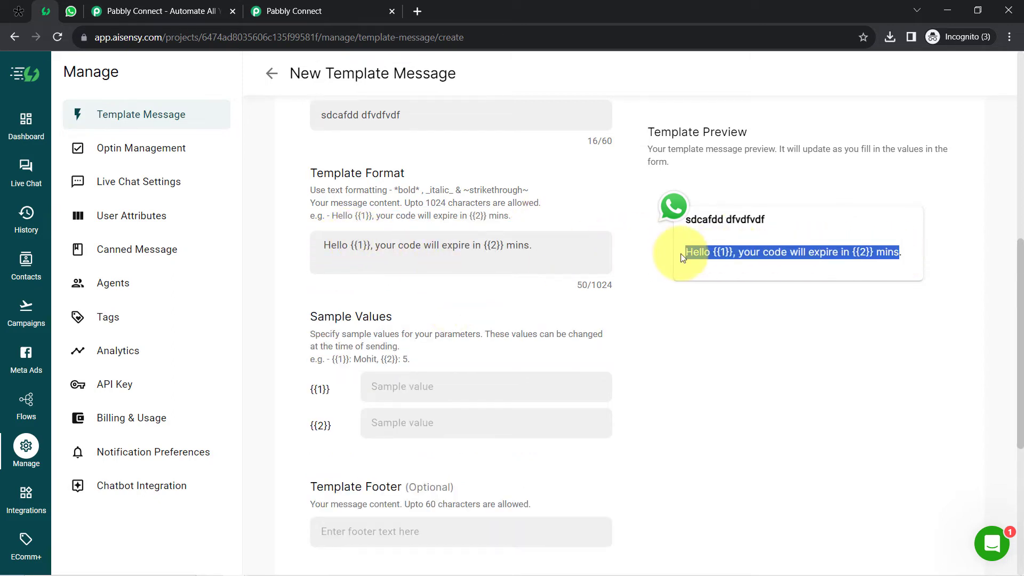
click(682, 257)
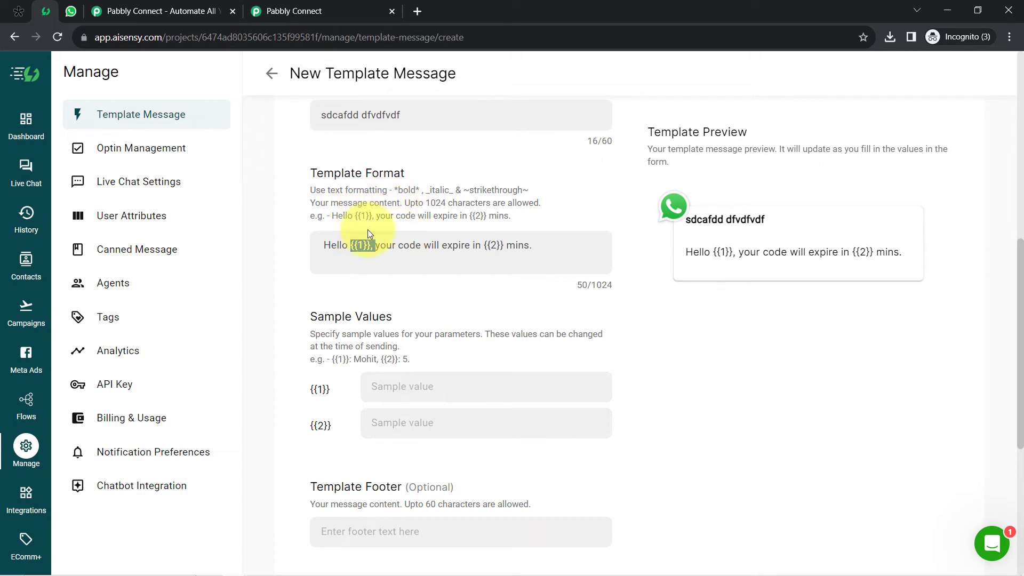
click(403, 214)
drag(396, 190, 454, 191)
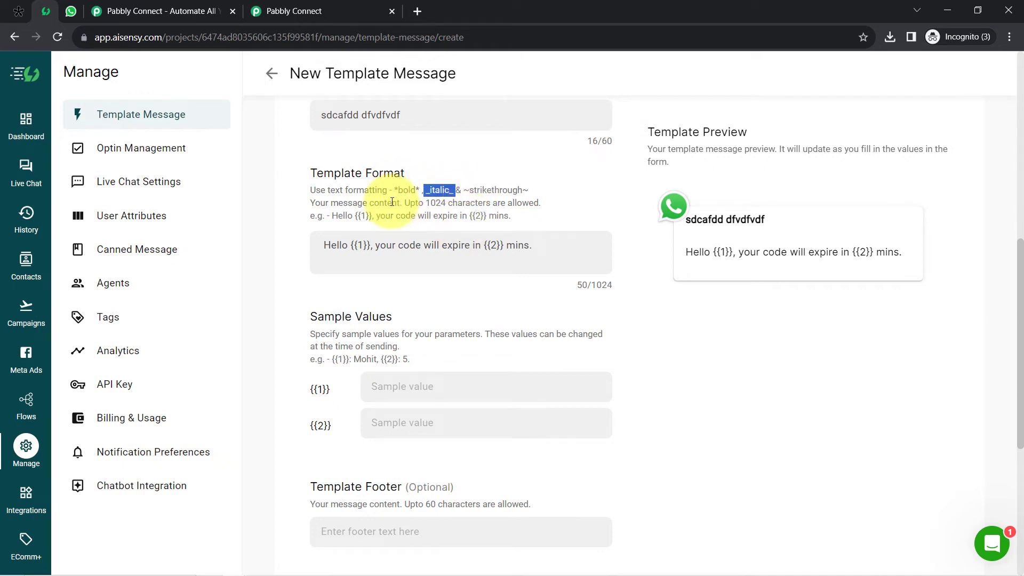
drag(348, 190, 385, 214)
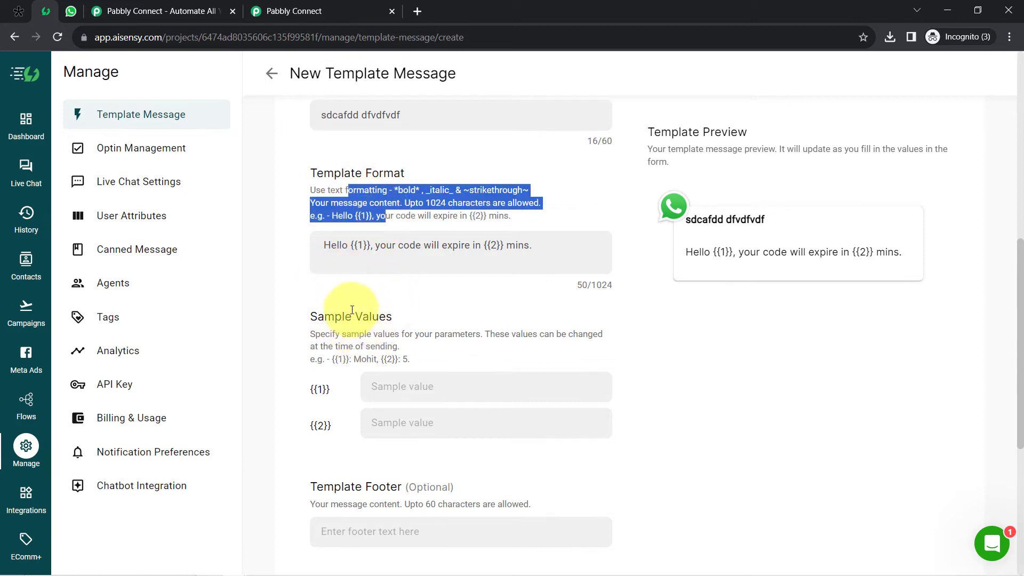
Read the Sample Values example and enter Demo Customer as the sample value for {{1}}
click(365, 357)
drag(331, 359, 349, 360)
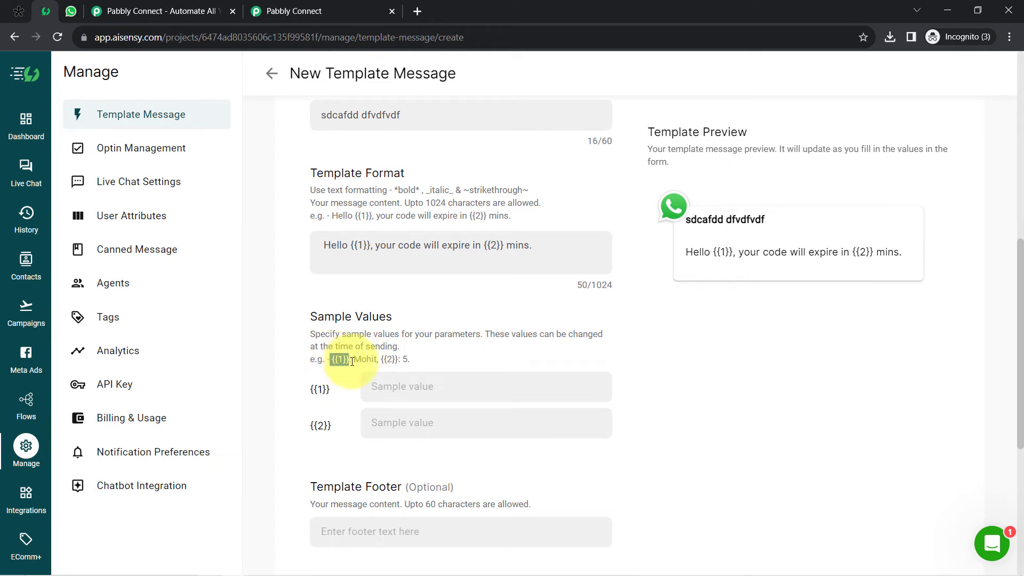
double_click(362, 360)
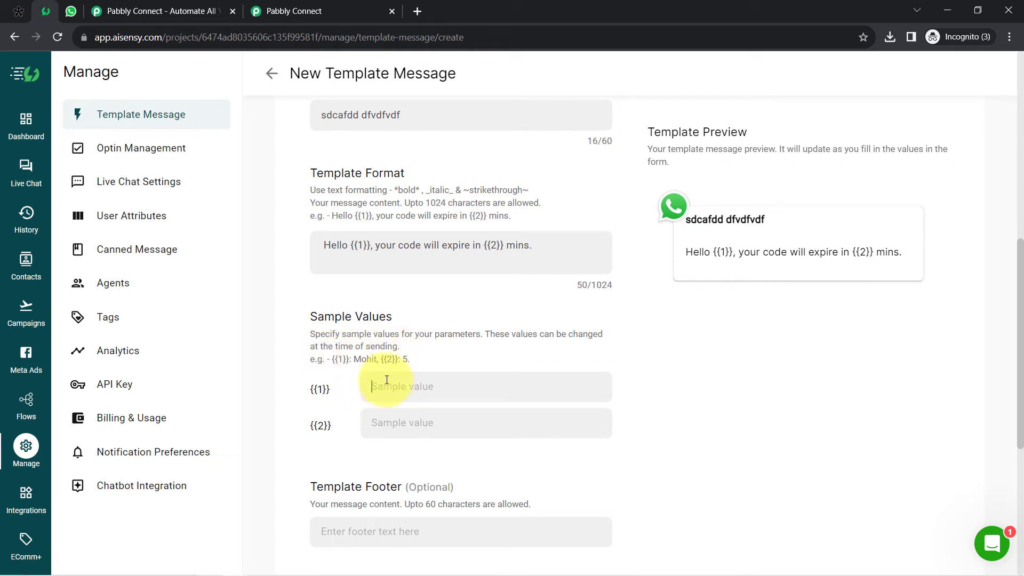
text(Demo )
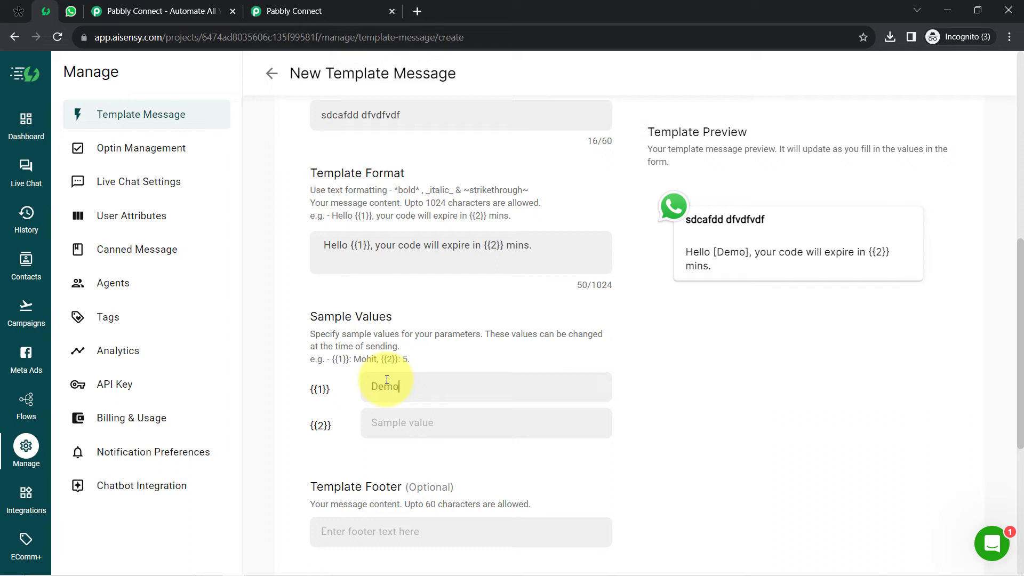
text(Cu)
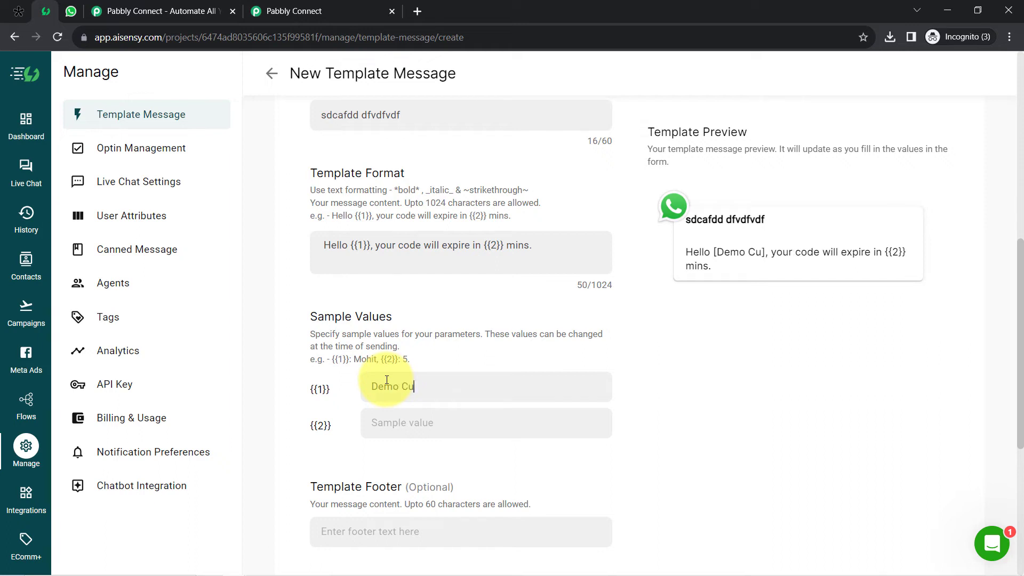
text(stomer)
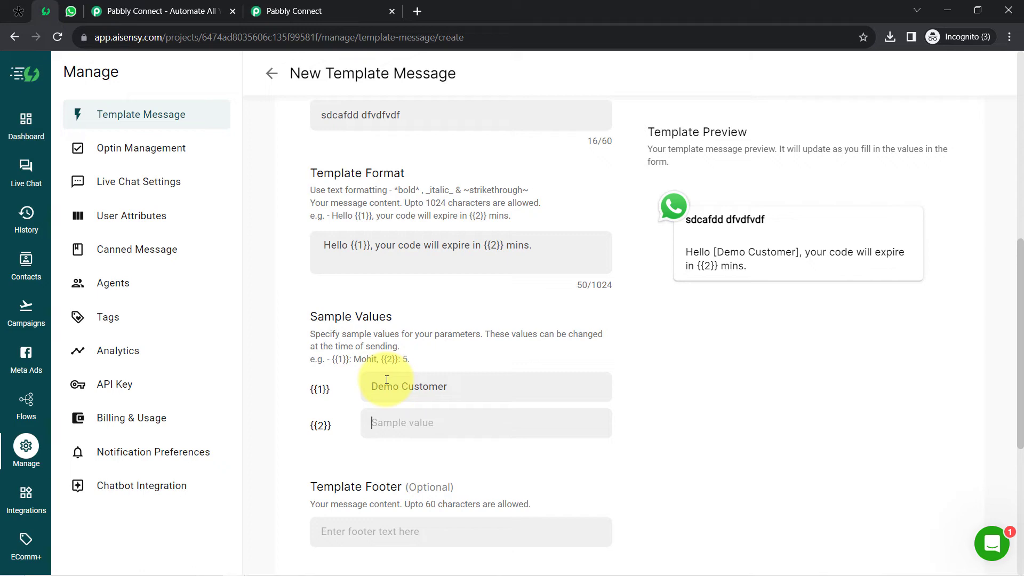
Look over the template footer, interactive actions and submission option, and return to the start of the form
scroll(387, 380, down, 5)
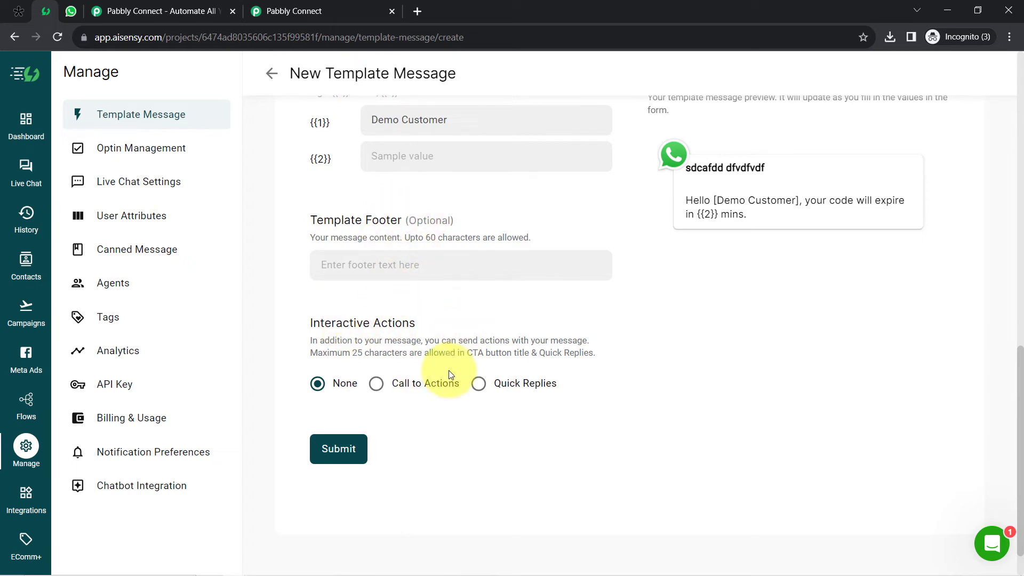
scroll(586, 341, up, 1)
scroll(598, 266, up, 10)
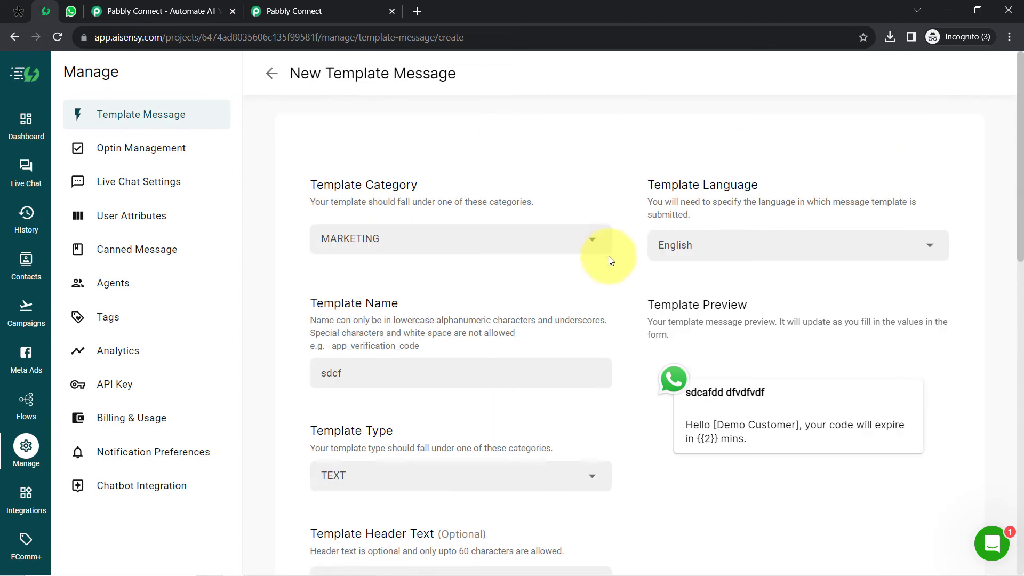
Look over the rest of the template form, return to its start and discard the template without saving a draft
scroll(606, 256, down, 10)
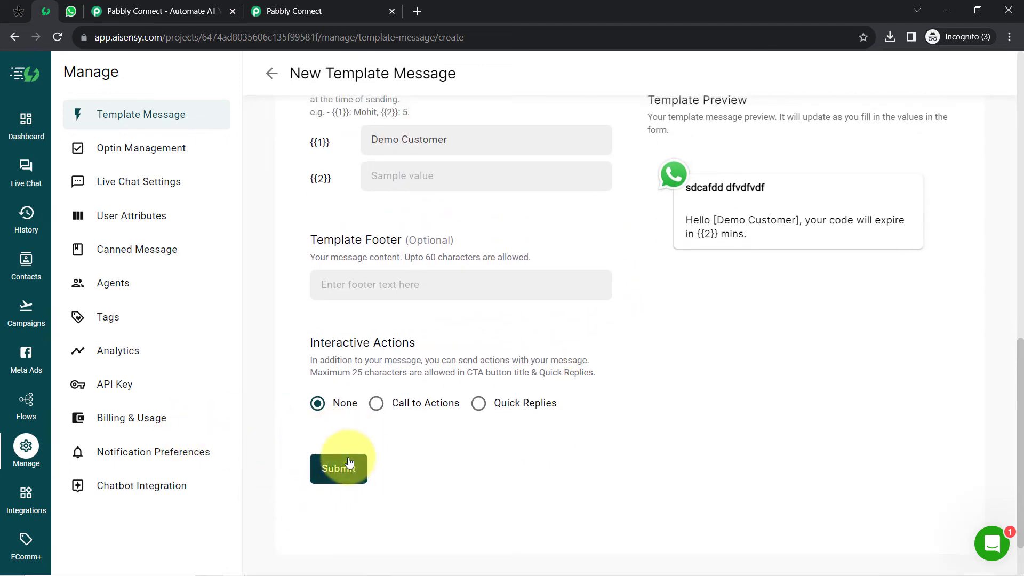
scroll(487, 421, down, 2)
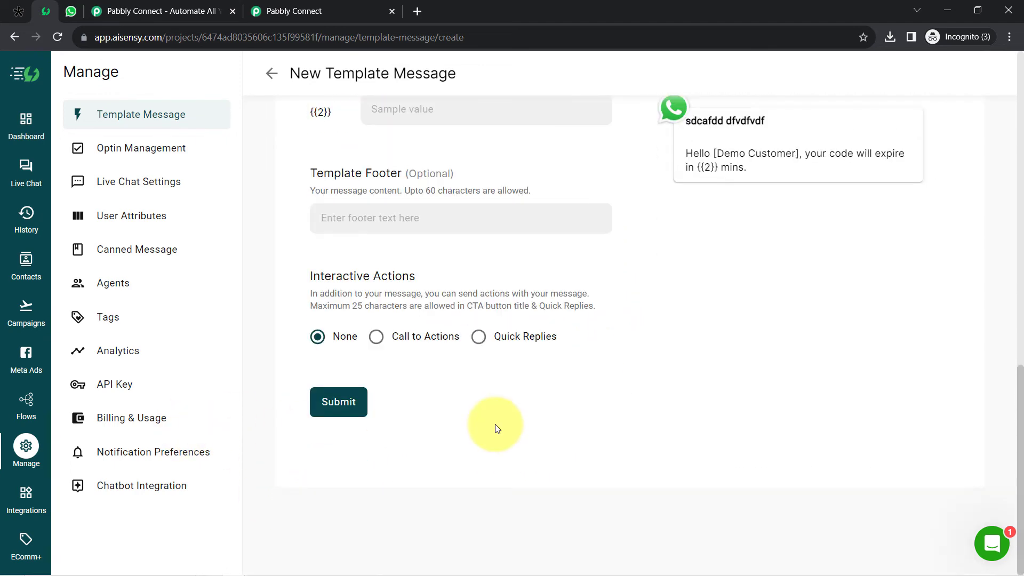
scroll(476, 373, up, 12)
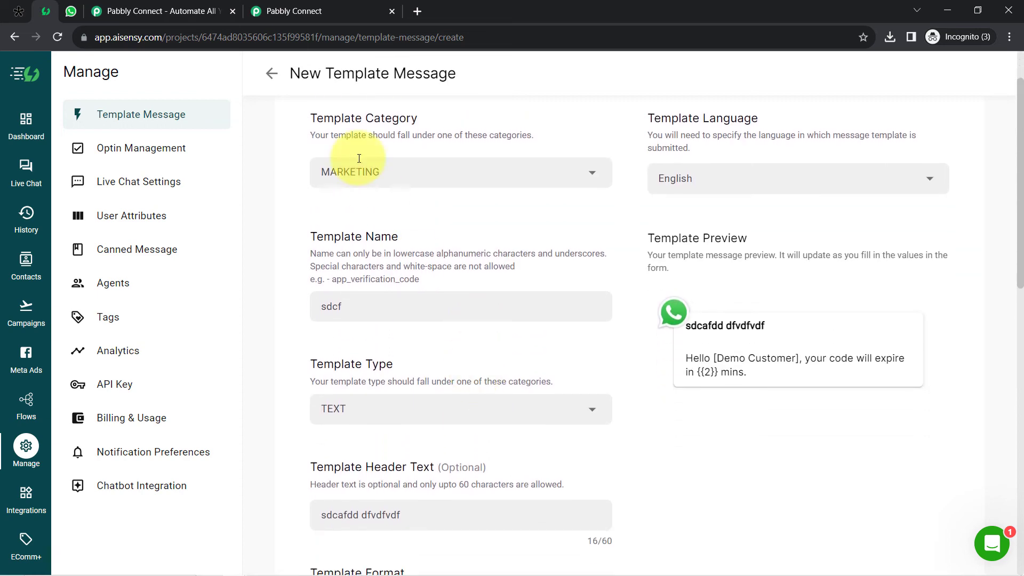
click(271, 77)
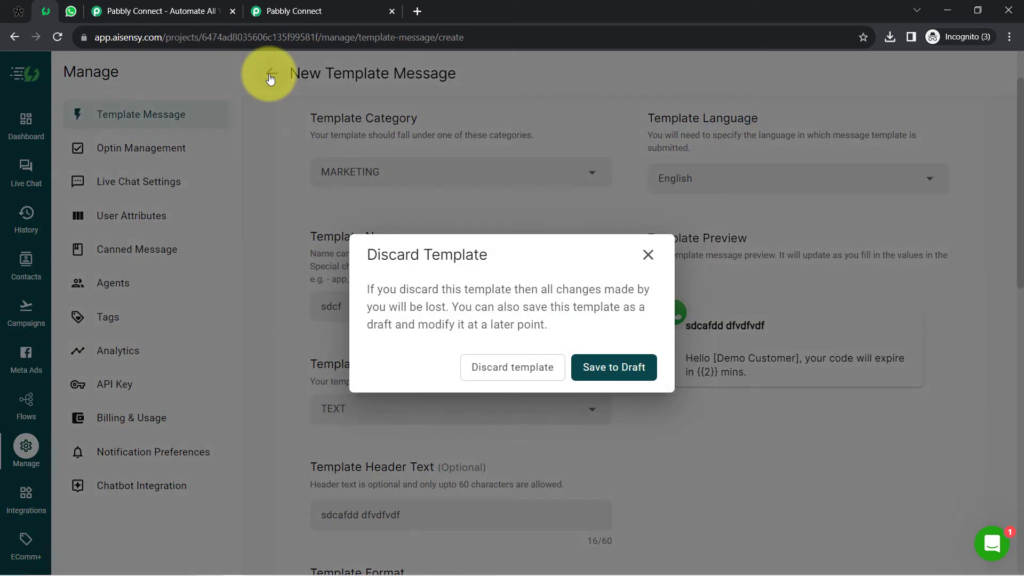
click(507, 366)
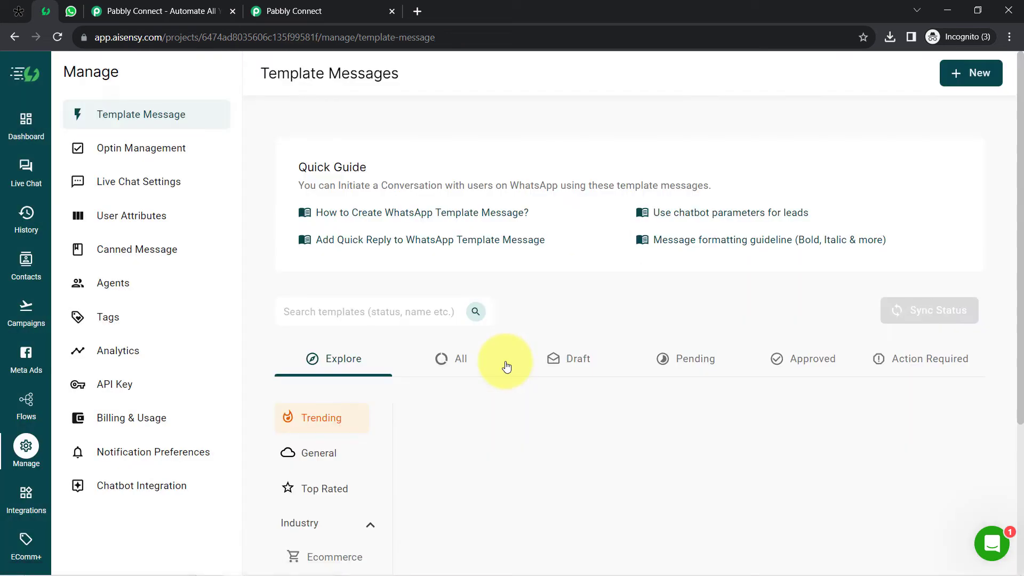
List all existing template messages and open the approved send_message_on_form_submission template for viewing
scroll(480, 320, down, 4)
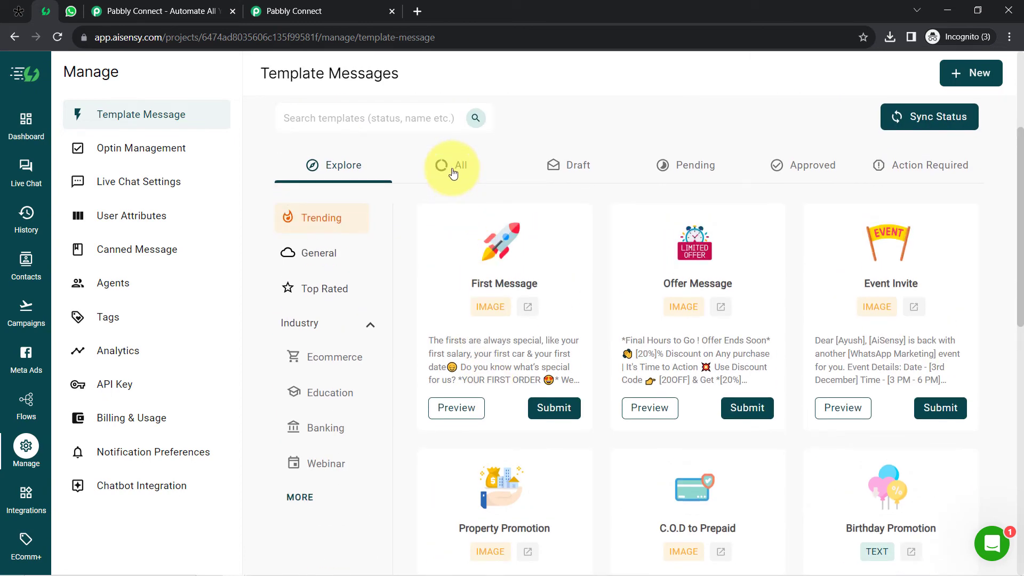
click(452, 170)
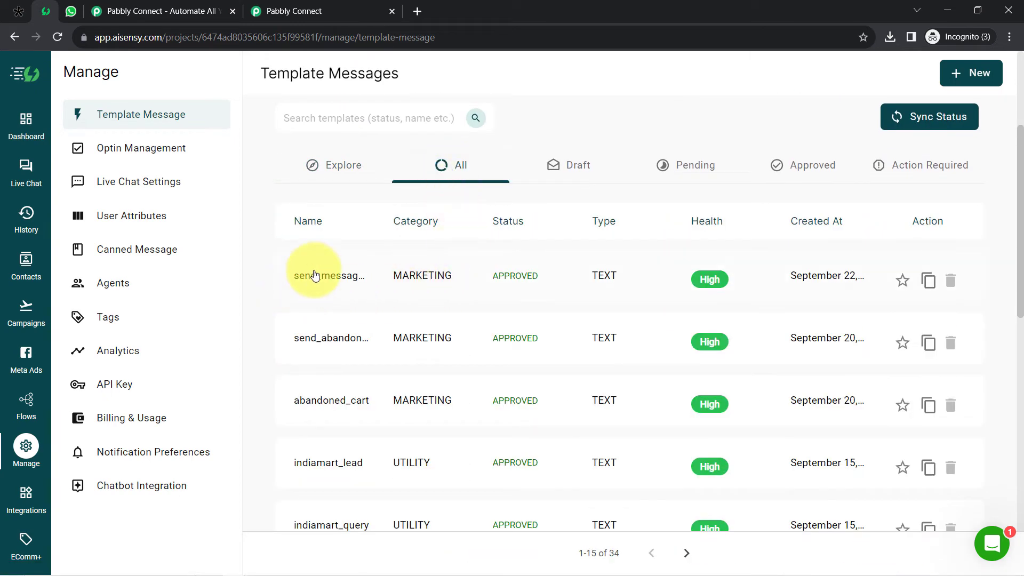
click(314, 275)
Switch to the Pabbly Connect workflow and check the Campaign Name requirement of the Send Template Message action
click(316, 6)
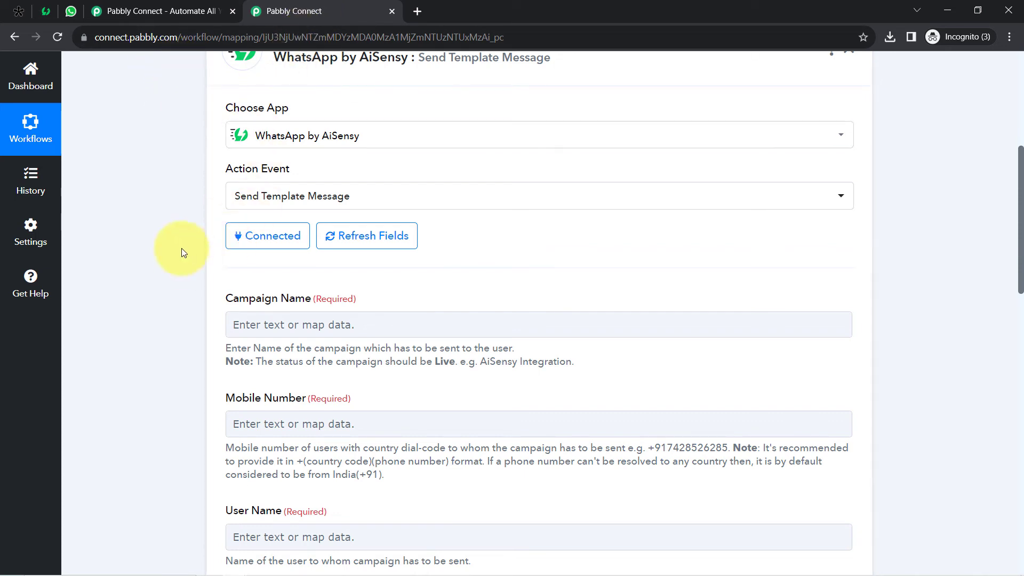
scroll(257, 230, down, 3)
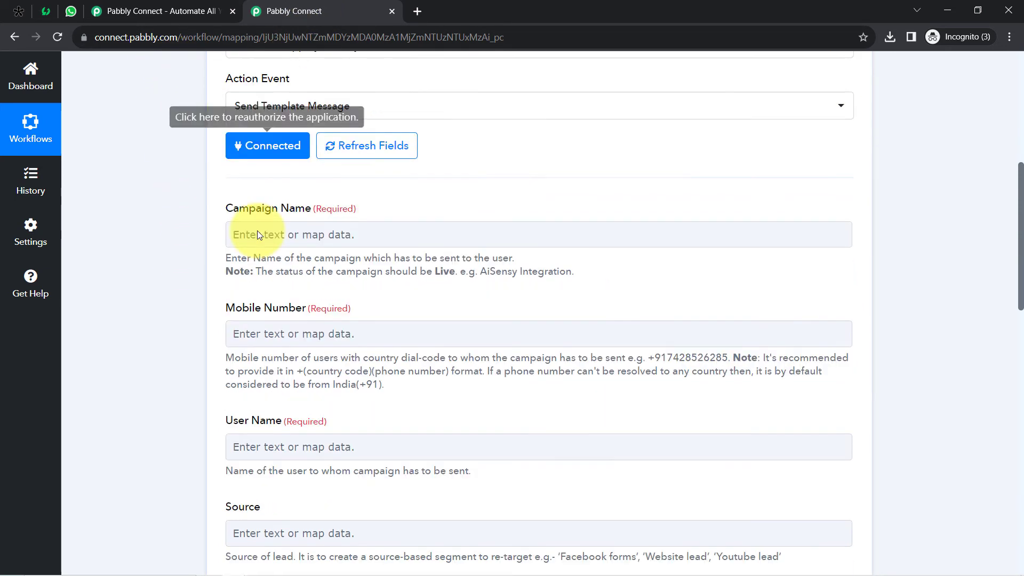
drag(236, 166, 302, 168)
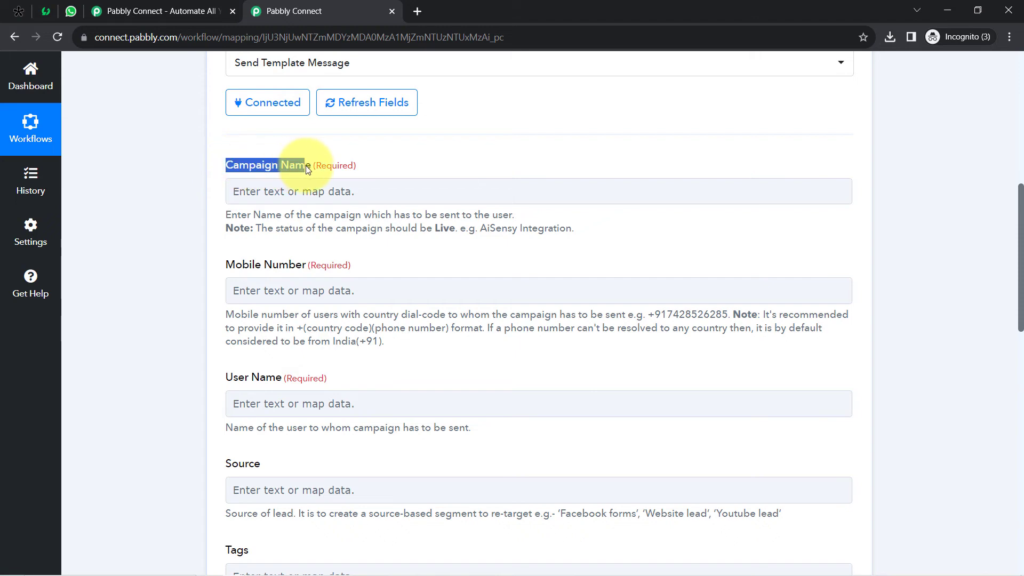
click(10, 6)
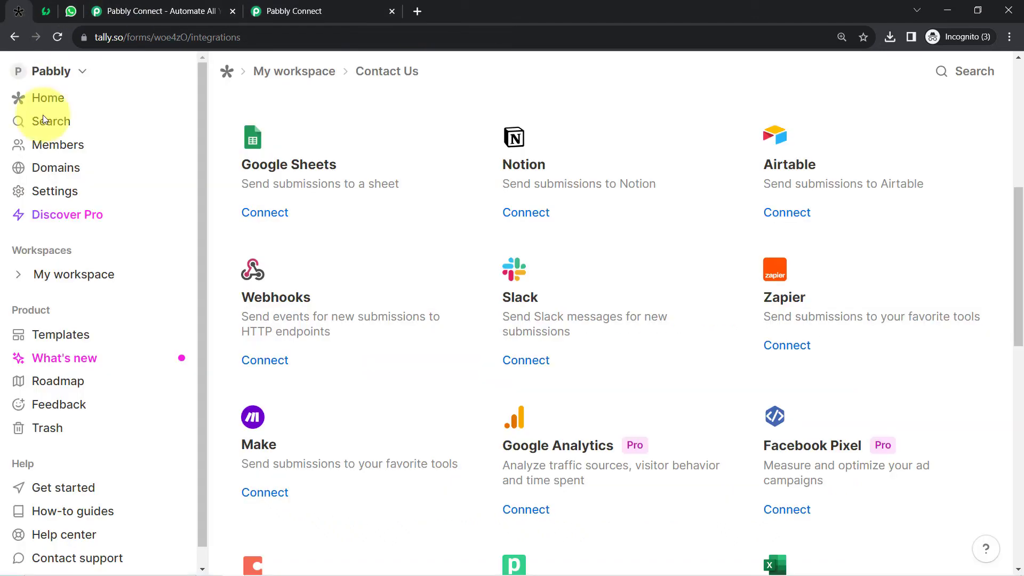
Return to AiSensy, close the template preview and open the list of campaigns
click(46, 10)
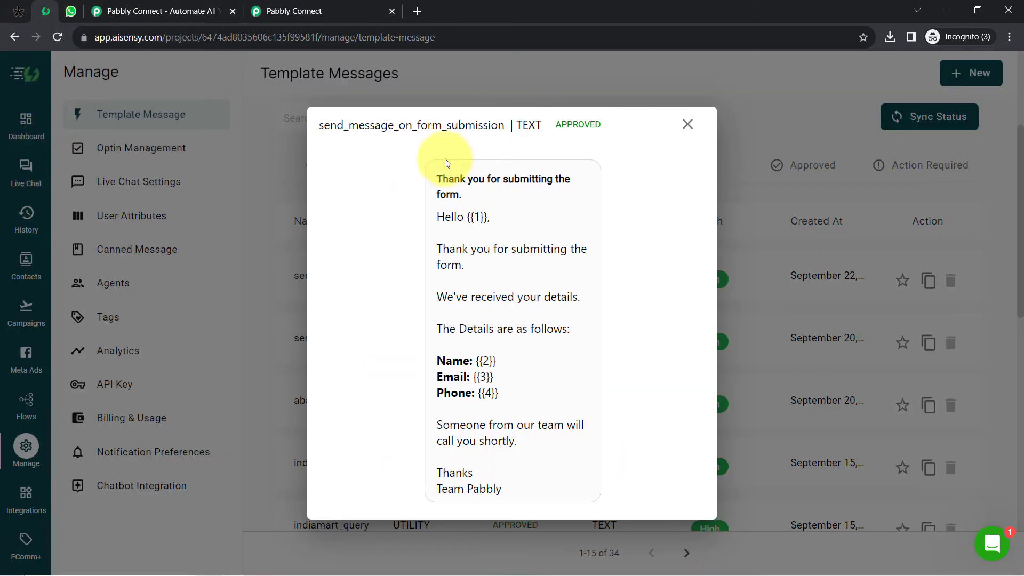
click(687, 124)
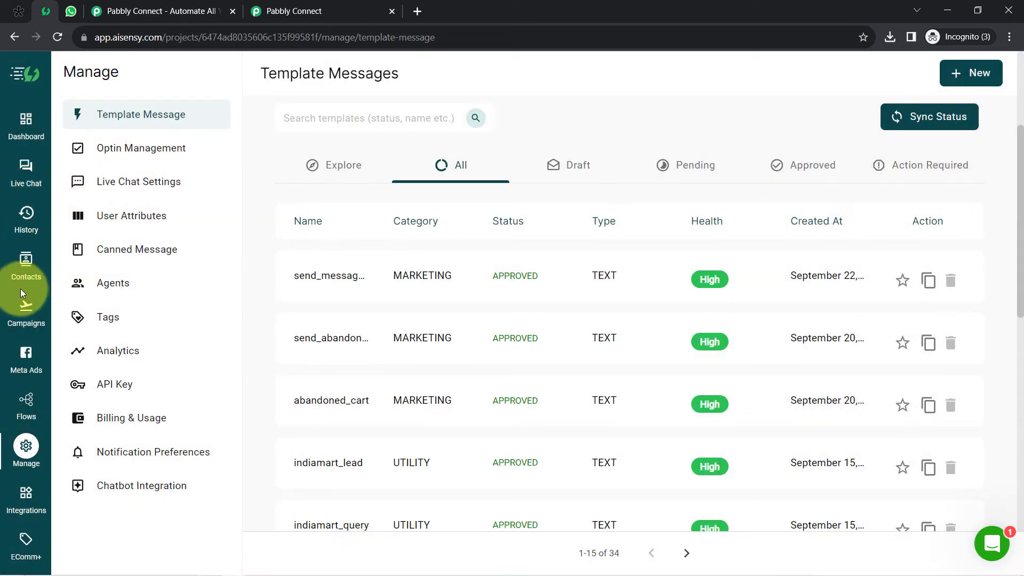
click(14, 314)
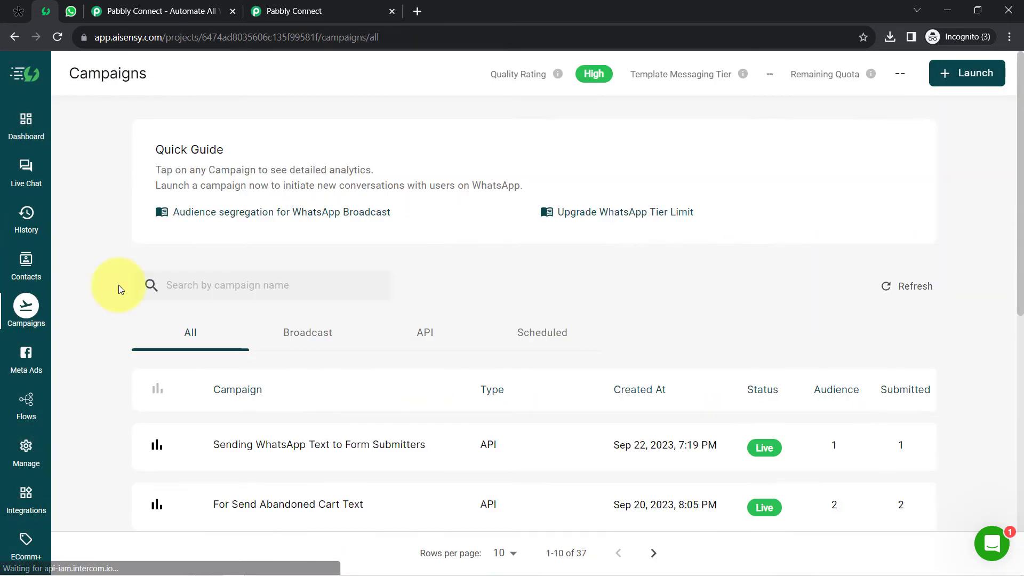
Start an API campaign named dscsdcdsc, view the selectable templates such as send_message_on_form_submission, and leave without setting it live
click(977, 73)
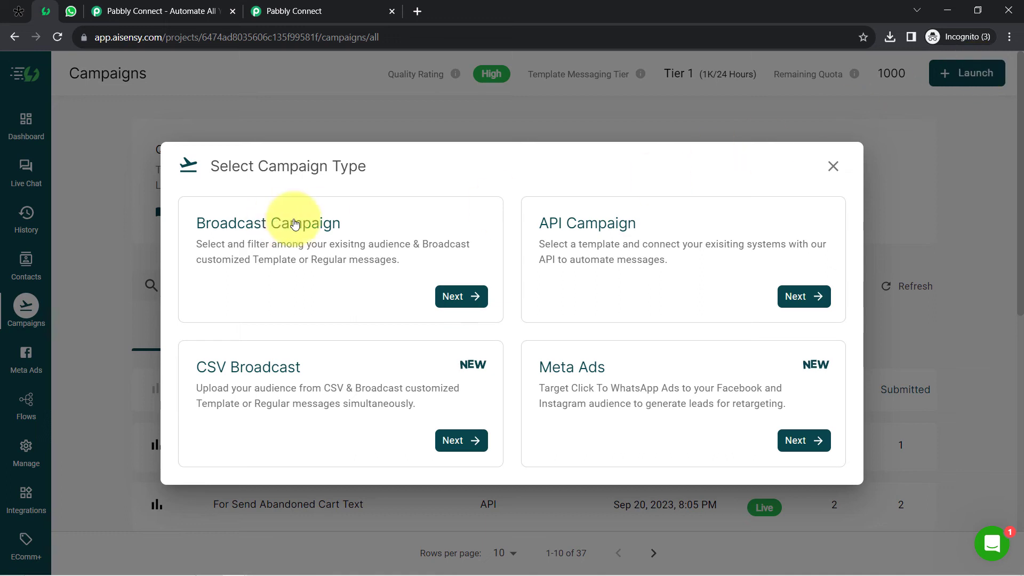
click(804, 296)
click(152, 363)
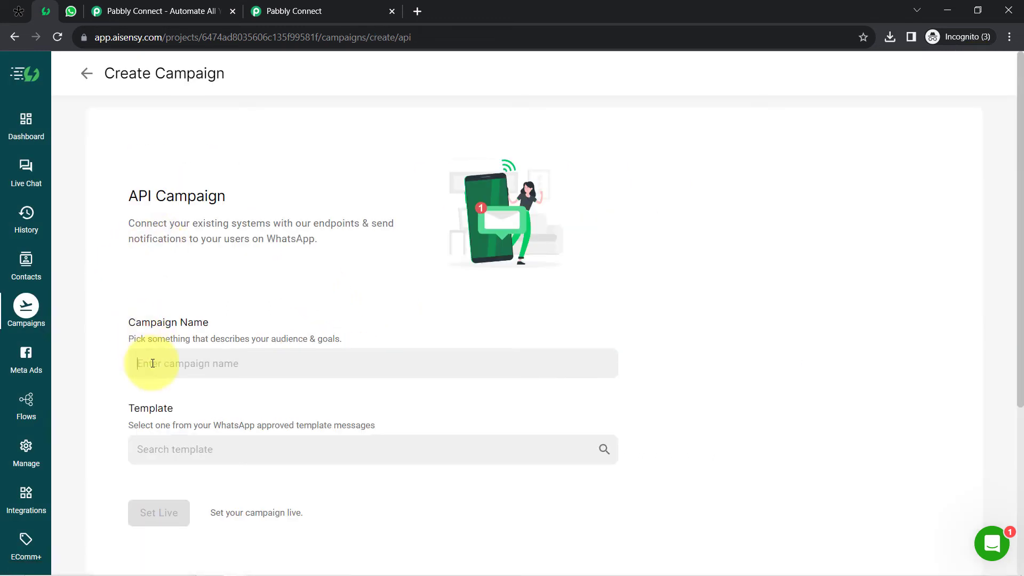
text(dscsdcdsc)
scroll(209, 305, down, 3)
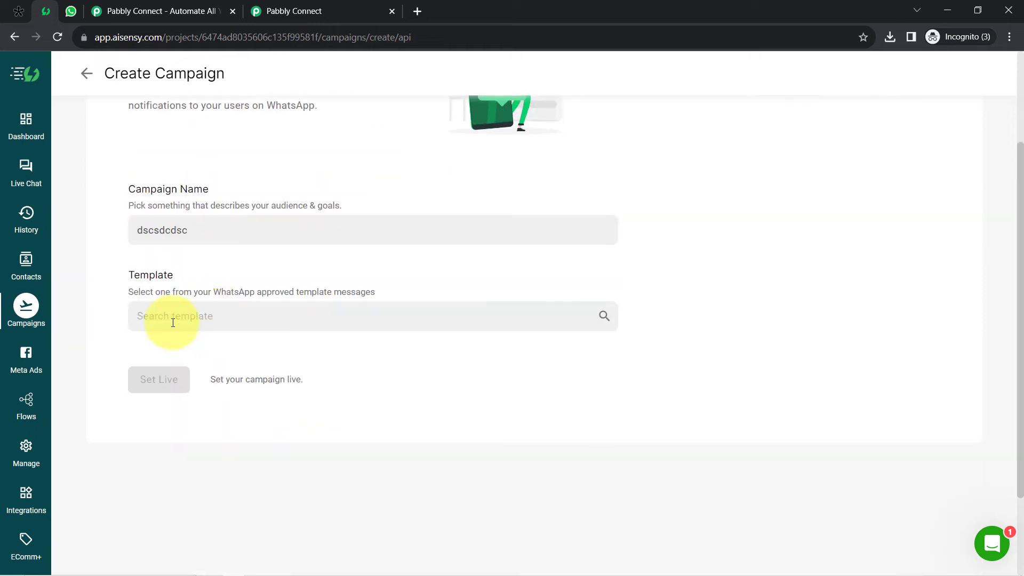
click(172, 324)
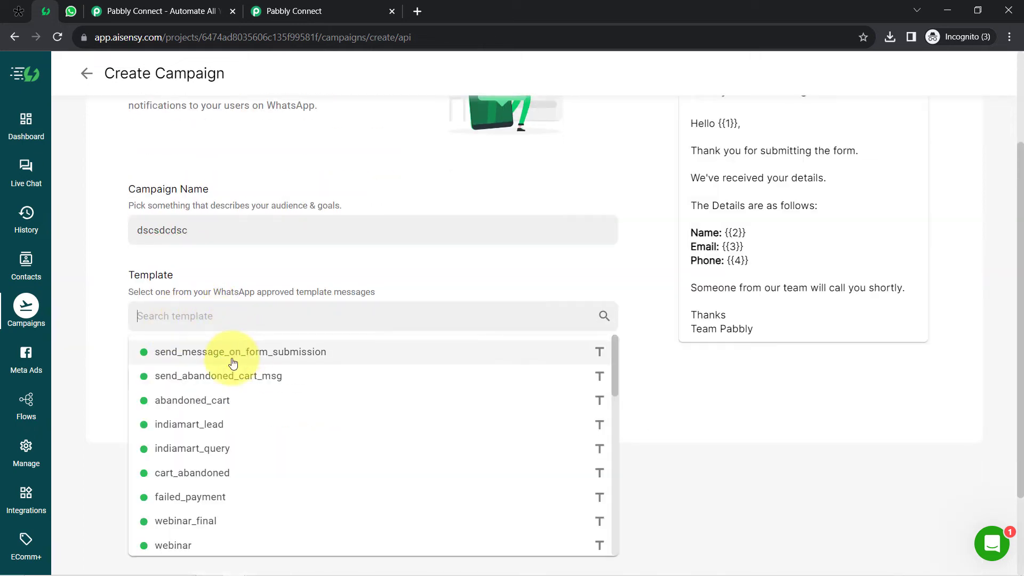
click(85, 76)
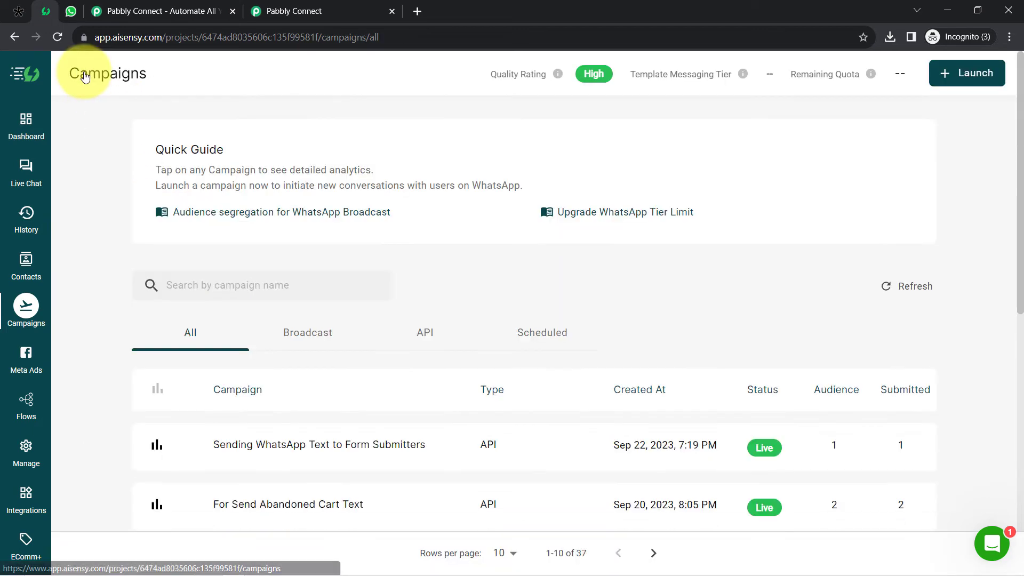
Open the live API campaign for form submitters created on Sep 22, 2023 and copy its name
scroll(390, 290, down, 3)
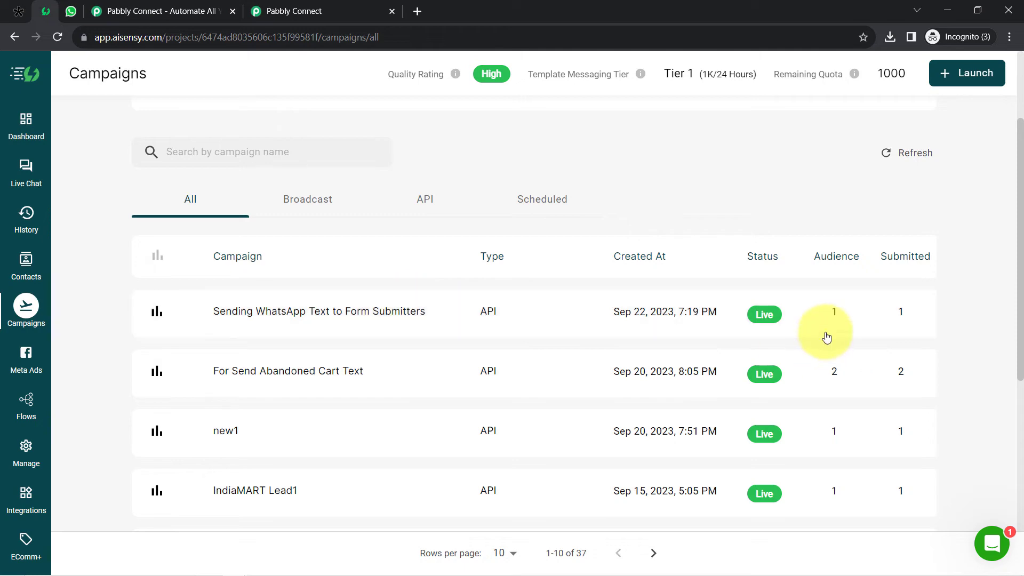
click(271, 317)
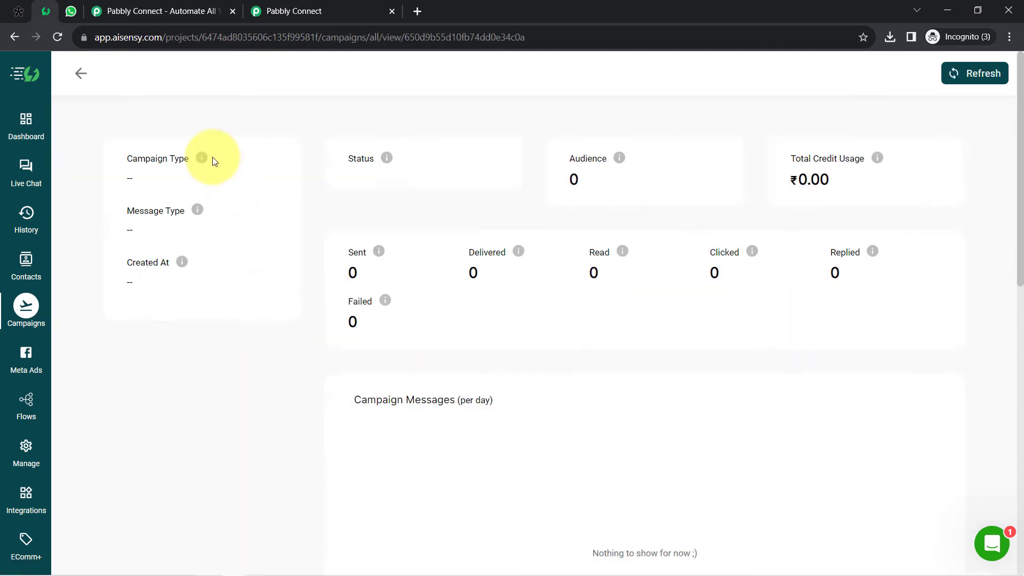
drag(113, 70, 412, 72)
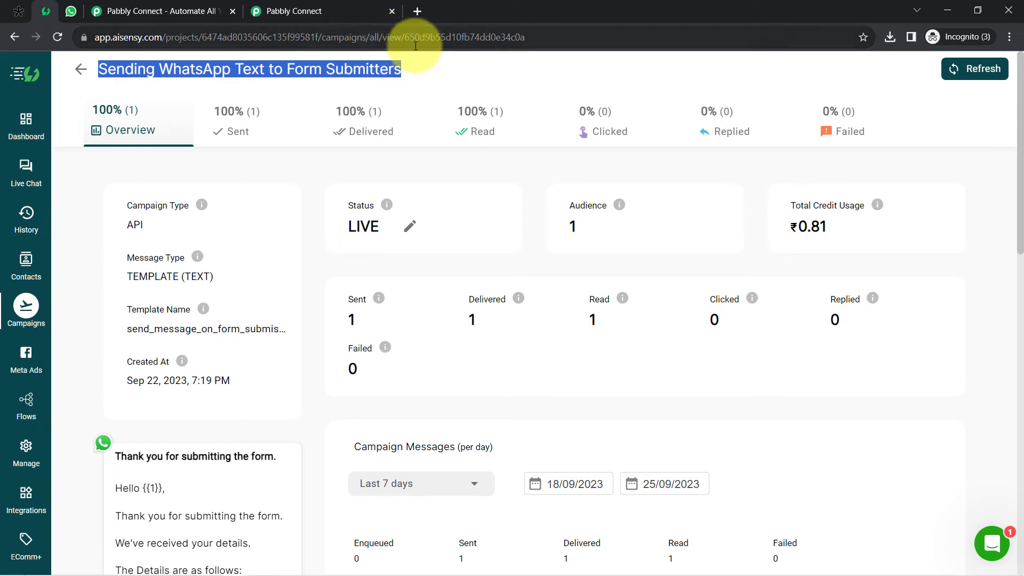
In Pabbly Connect, set the Campaign Name to "Sending WhatsApp Text to Form Submitters", removing the extra word Refresh
click(294, 11)
click(278, 189)
text(Sending WhatsApp Text to Form Submitters Refresh)
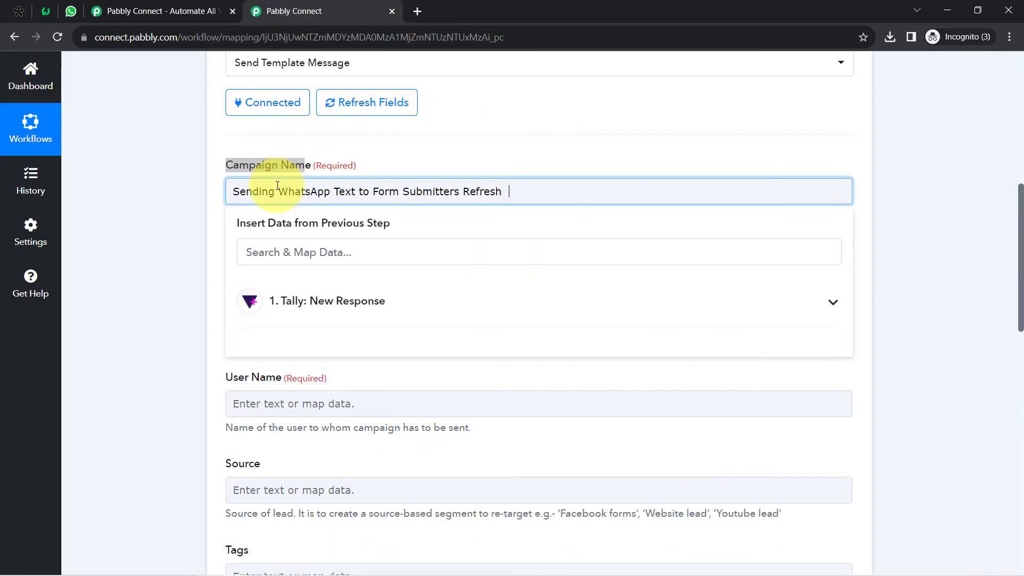
drag(470, 191, 533, 196)
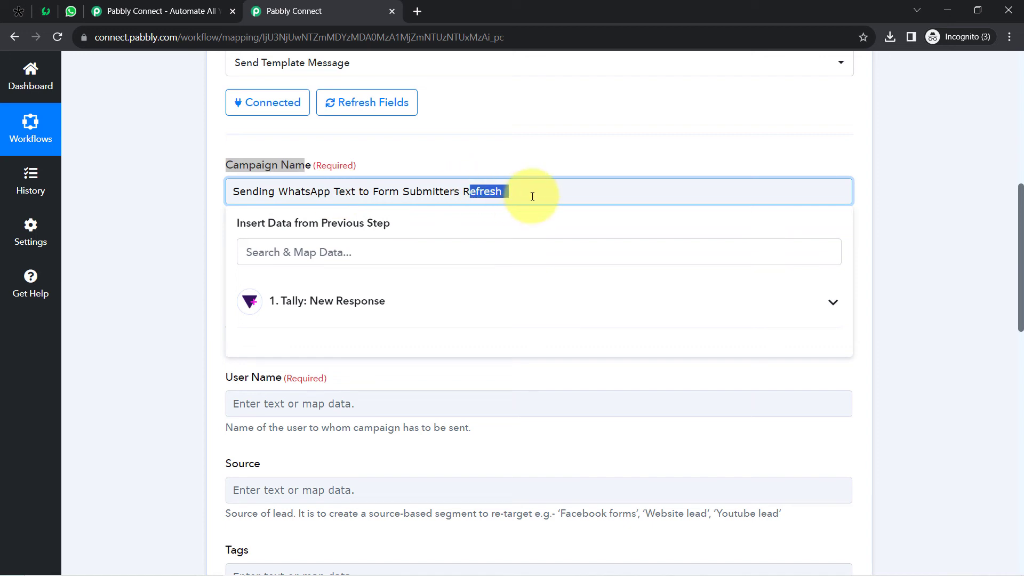
click(44, 10)
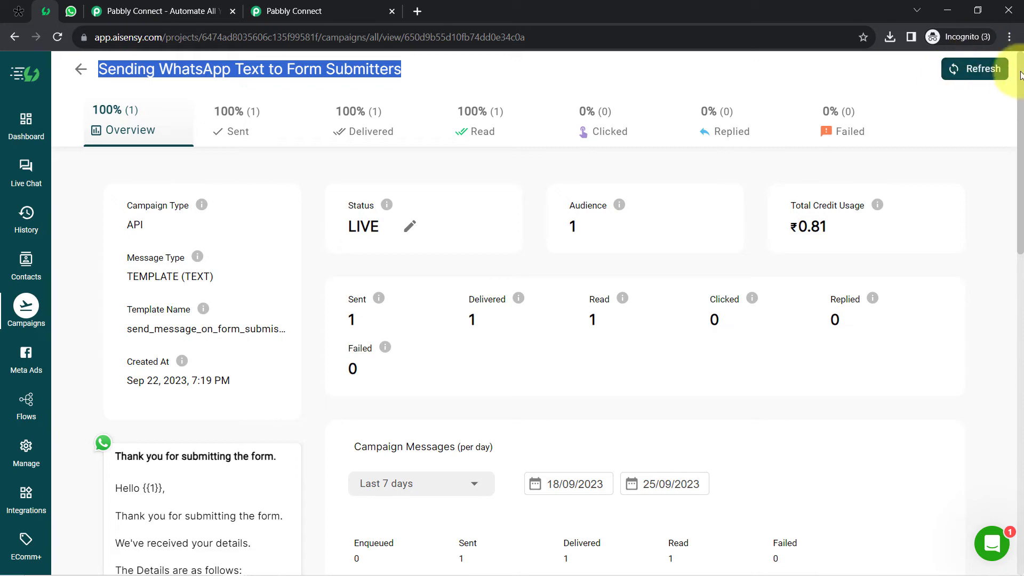
click(267, 9)
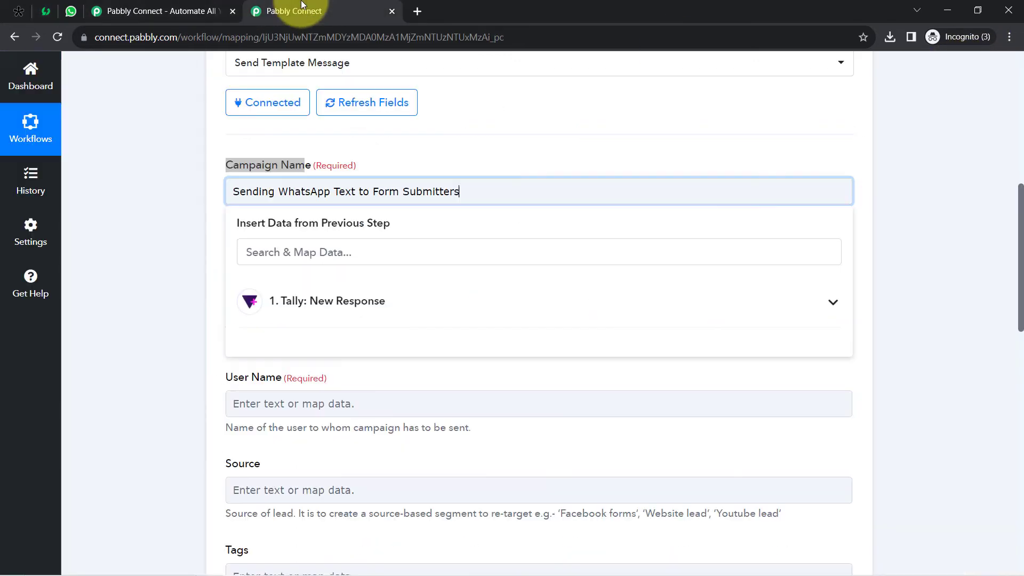
click(177, 254)
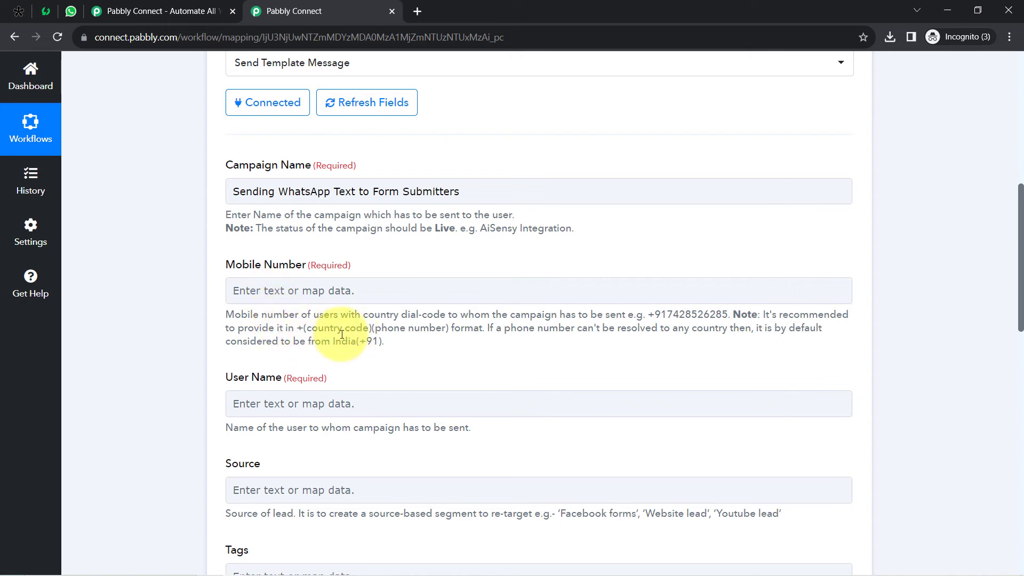
Read the Mobile Number format hint and compare it with the phone number in the Tally trigger's received response
drag(644, 315, 729, 318)
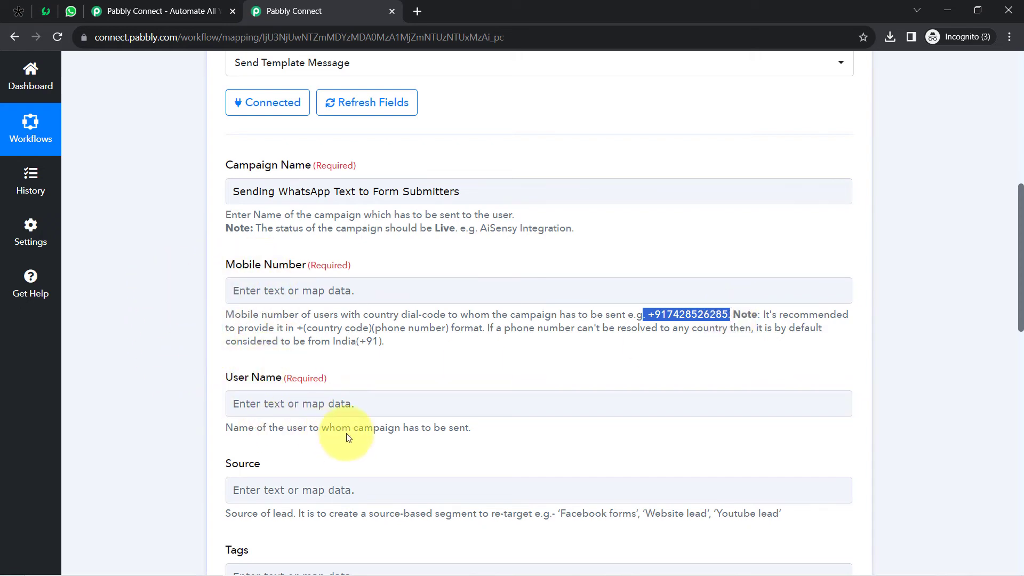
scroll(356, 394, up, 6)
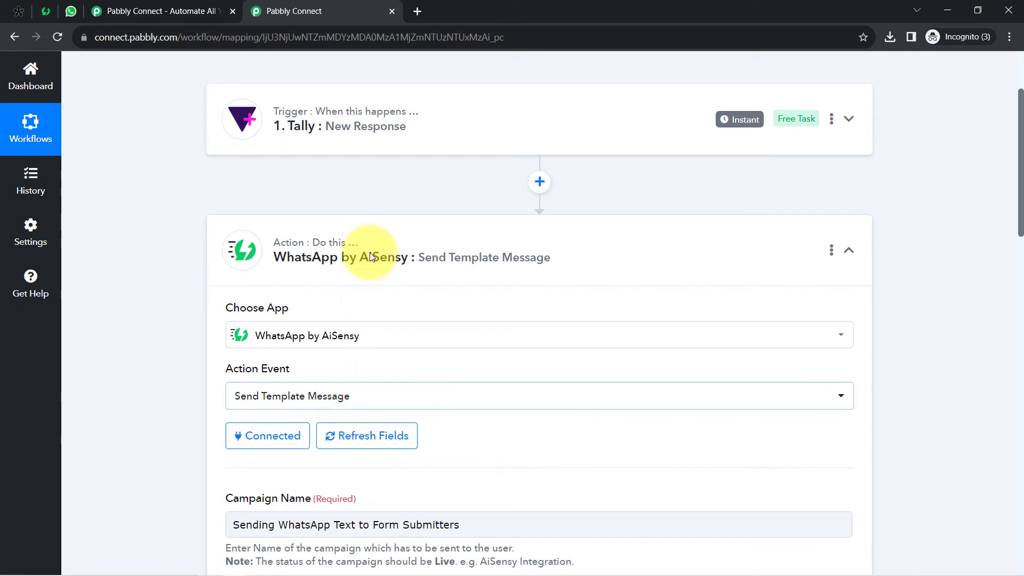
click(357, 144)
scroll(154, 241, down, 4)
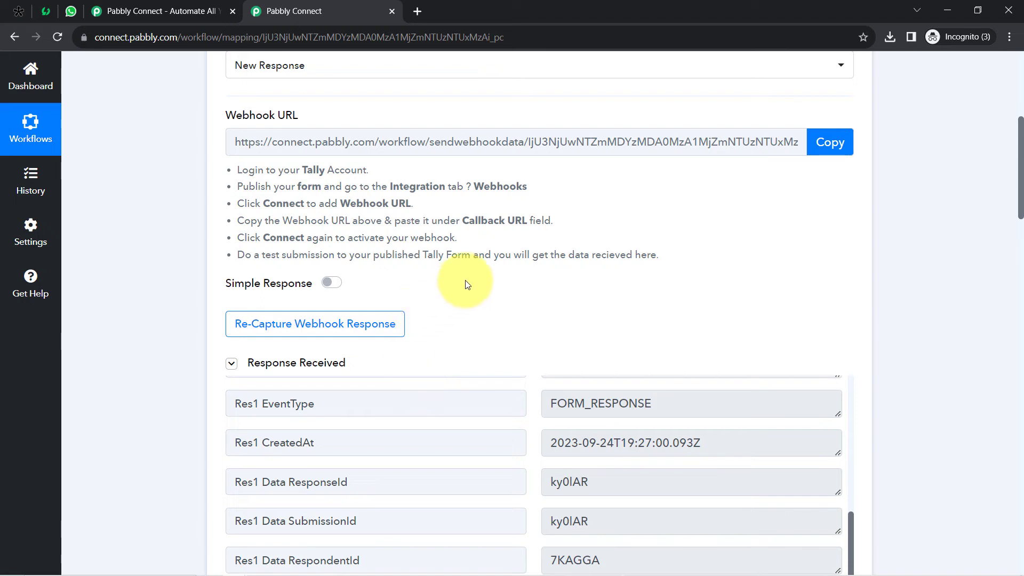
scroll(468, 279, down, 1)
scroll(689, 390, up, 5)
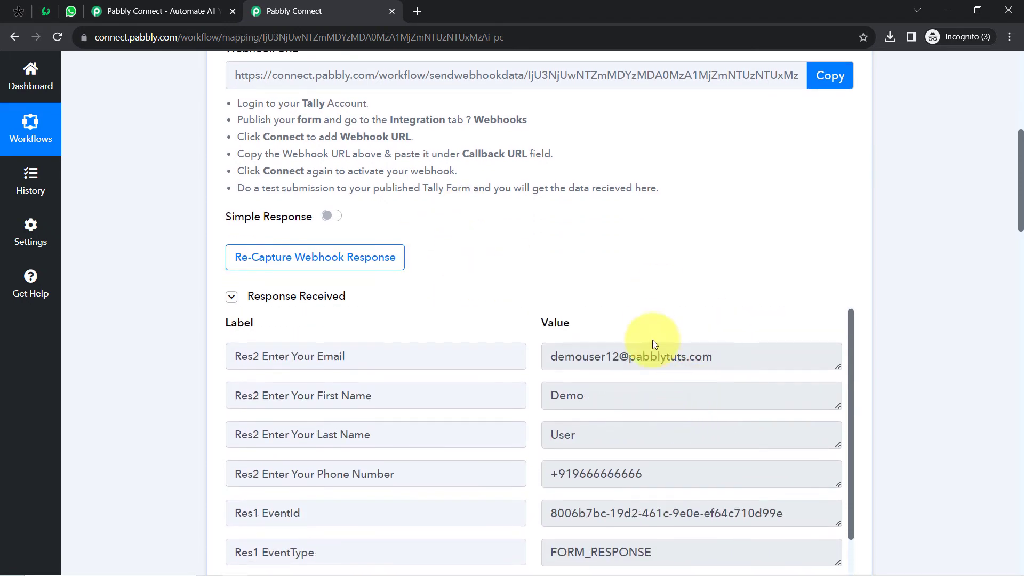
drag(640, 474, 557, 474)
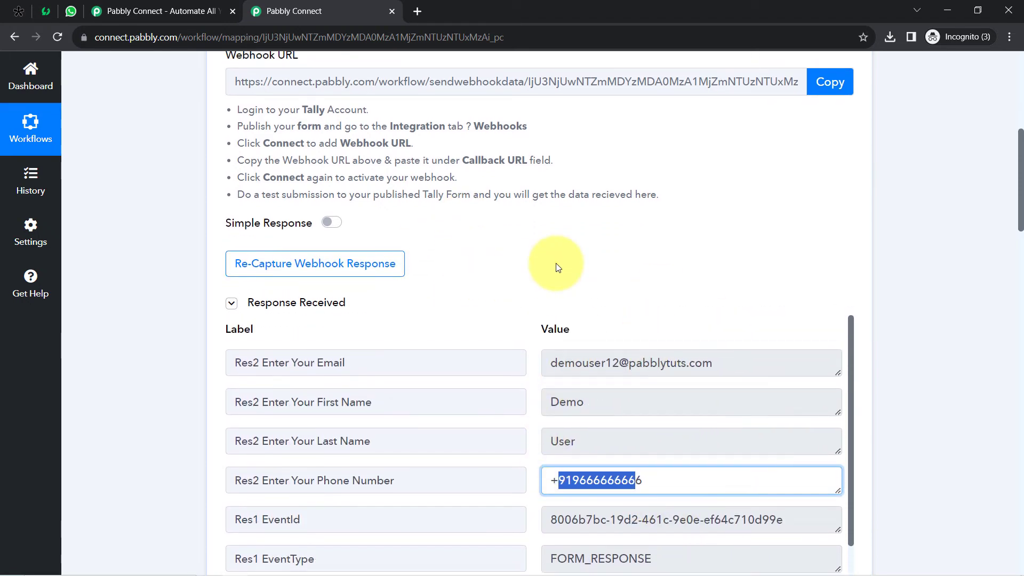
Map the Mobile Number field of the AiSensy action to the Enter Your Phone Number answer from the Tally response
scroll(298, 348, down, 1)
scroll(149, 360, down, 7)
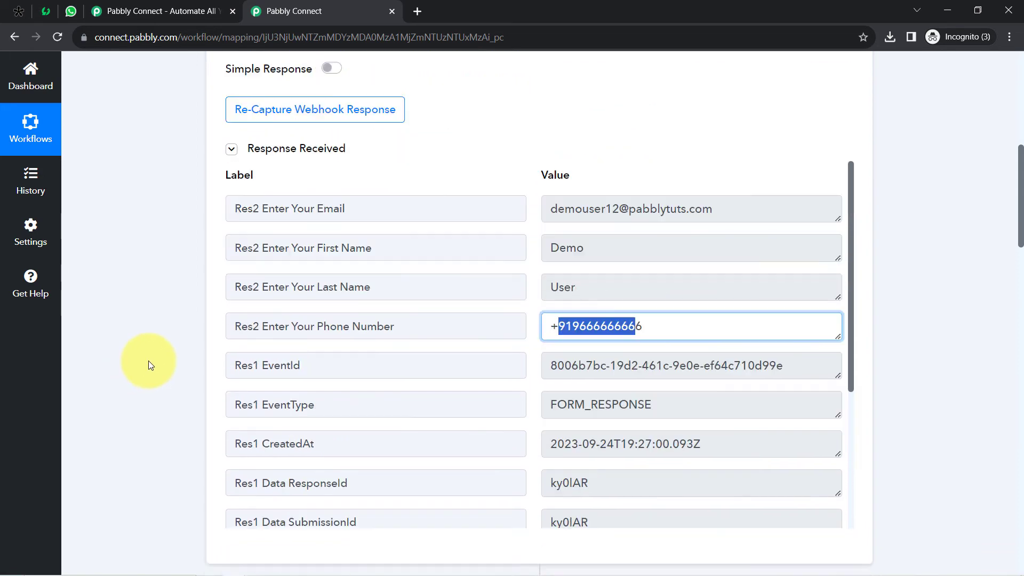
scroll(148, 374, down, 5)
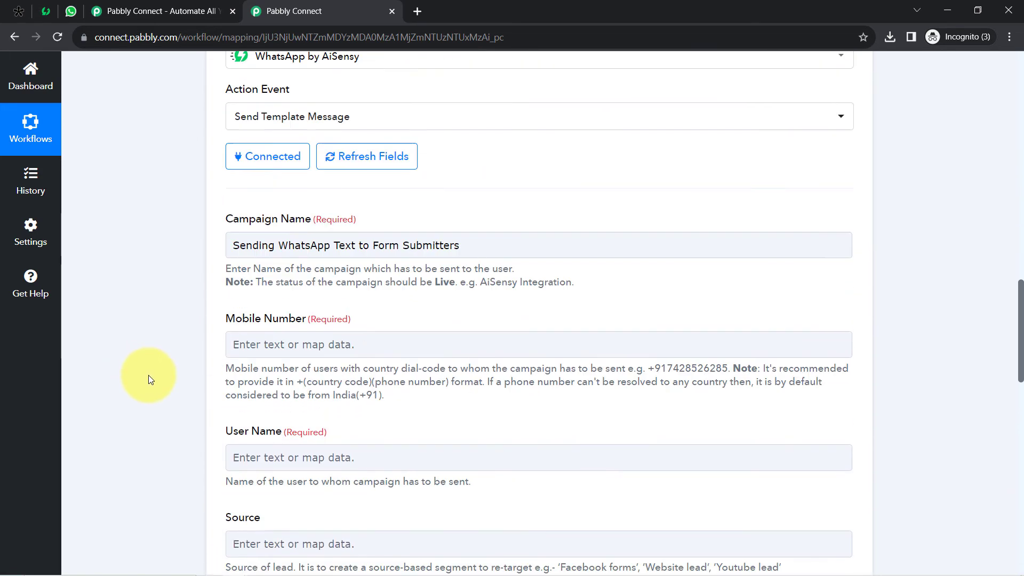
click(241, 317)
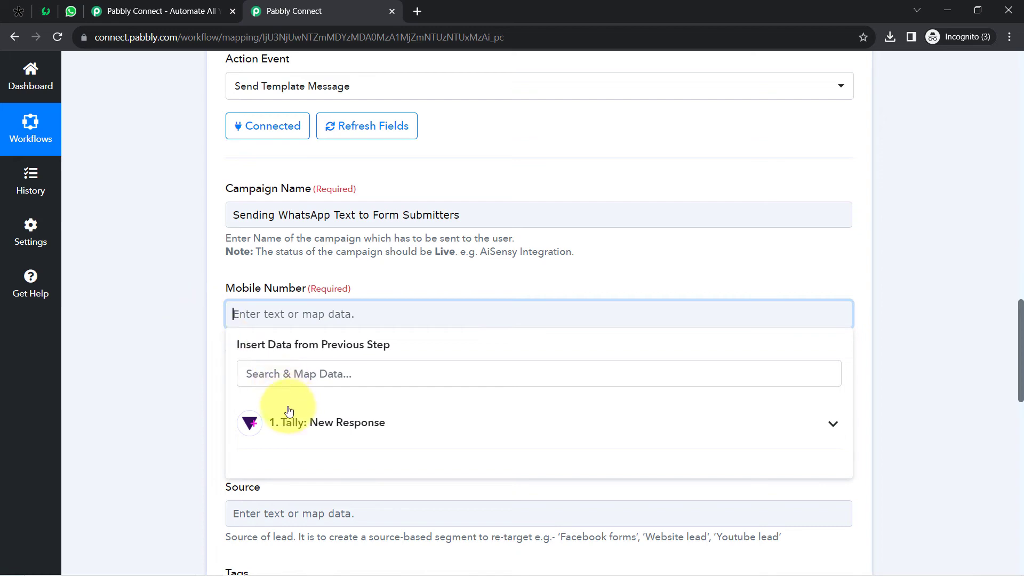
click(289, 423)
scroll(196, 343, down, 5)
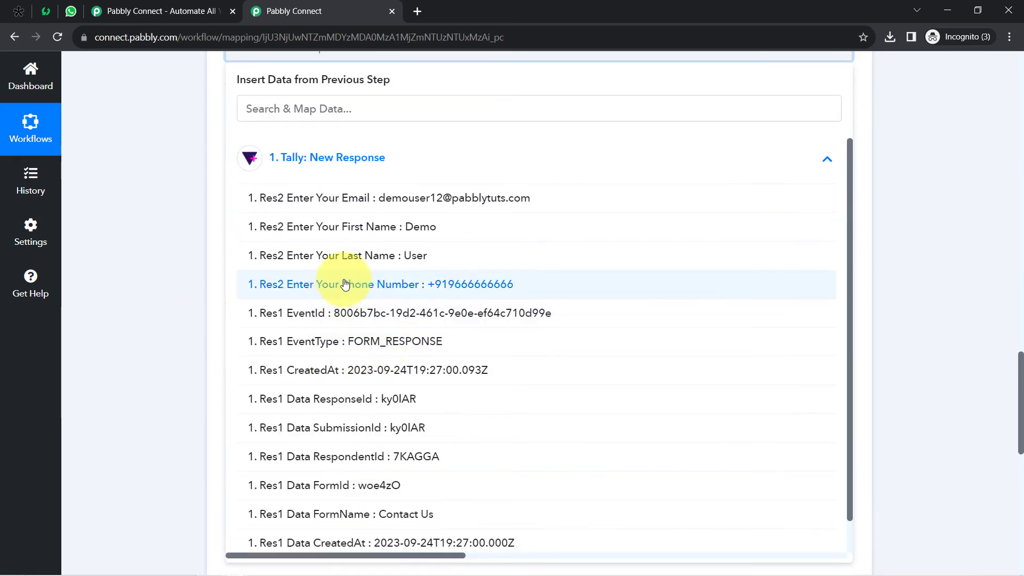
click(331, 282)
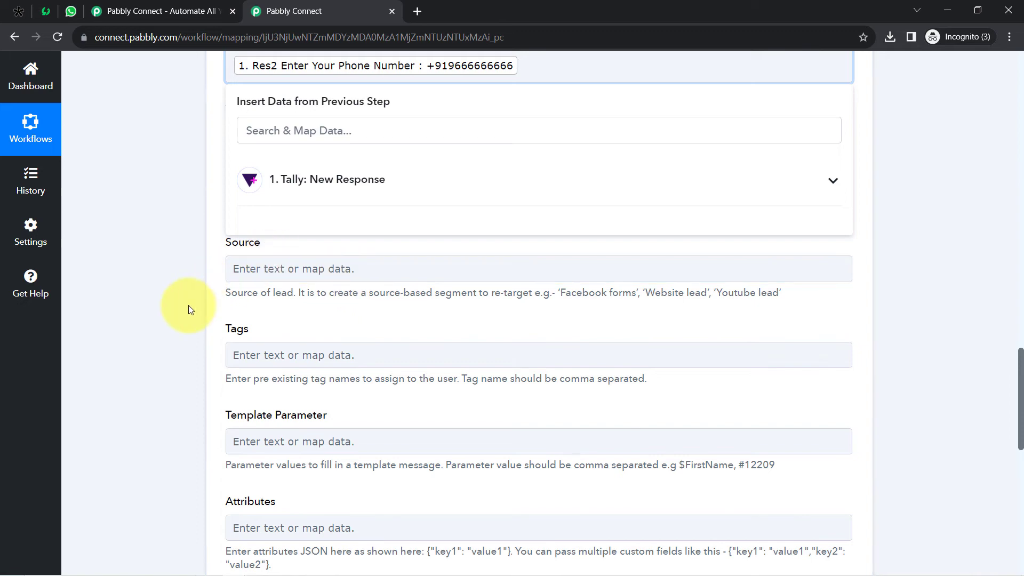
scroll(188, 305, up, 4)
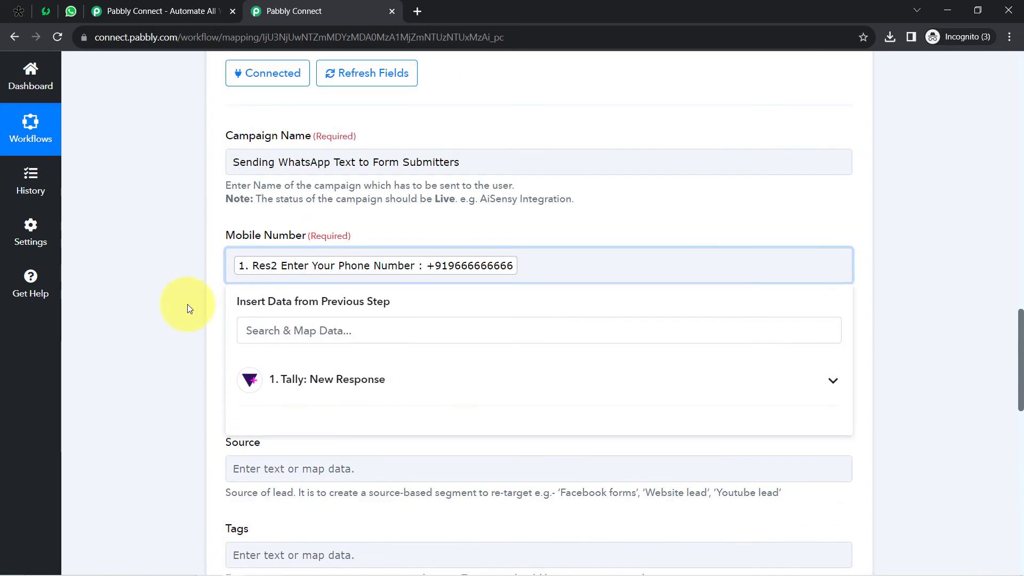
click(185, 273)
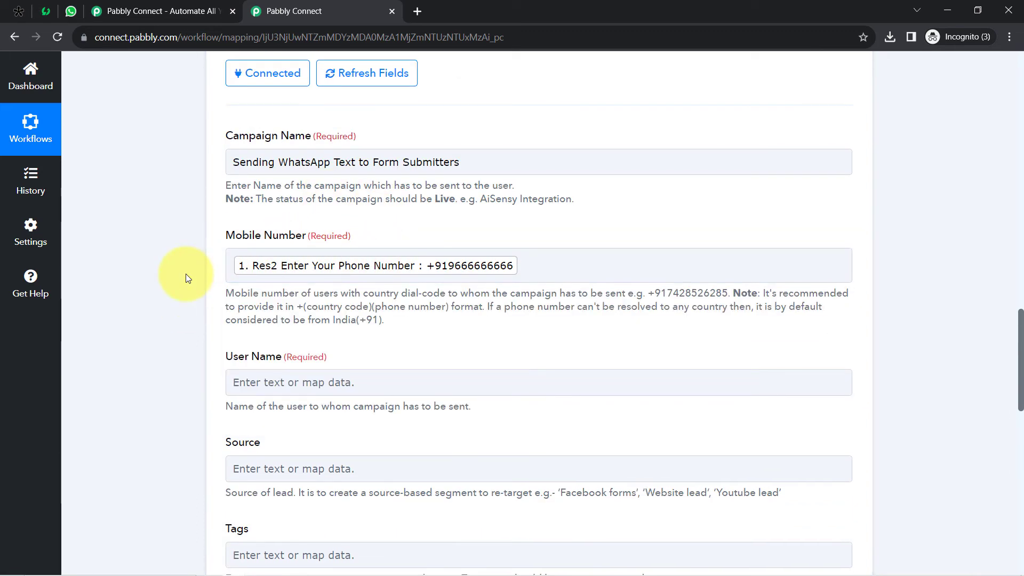
Map the User Name field to the Enter Your First Name and Enter Your Last Name answers from the Tally response
scroll(185, 274, down, 3)
click(256, 249)
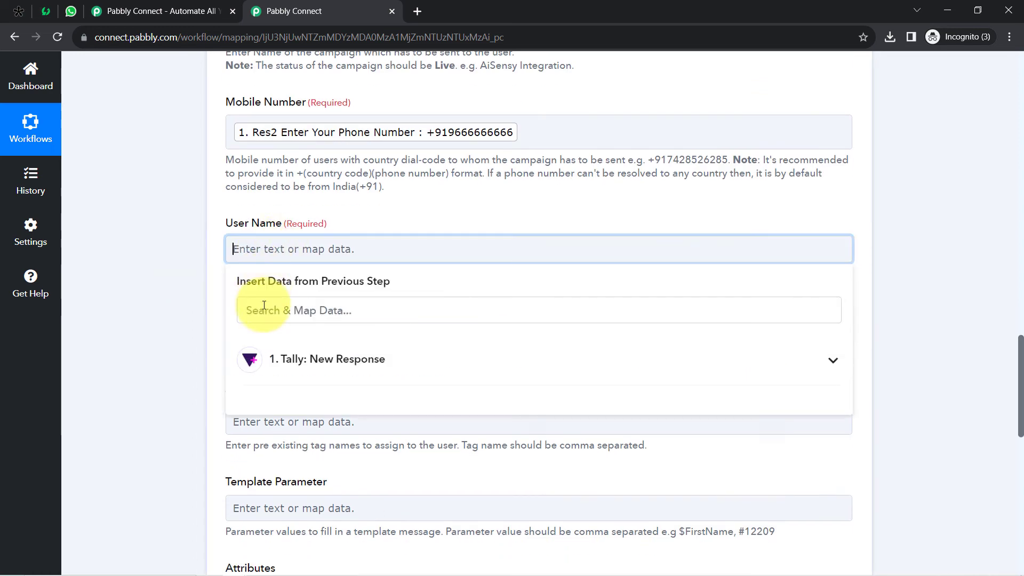
click(273, 359)
click(356, 428)
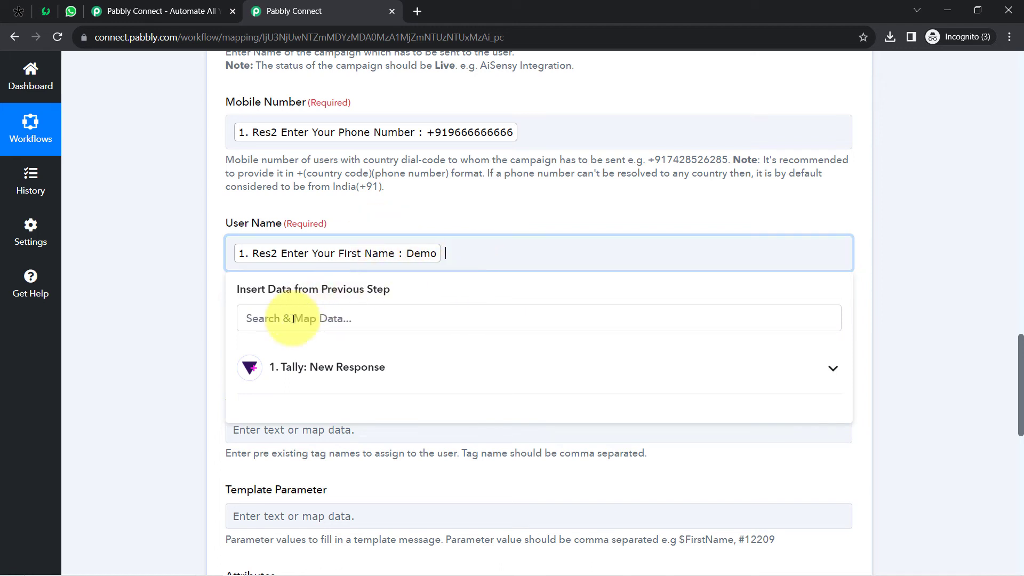
click(289, 367)
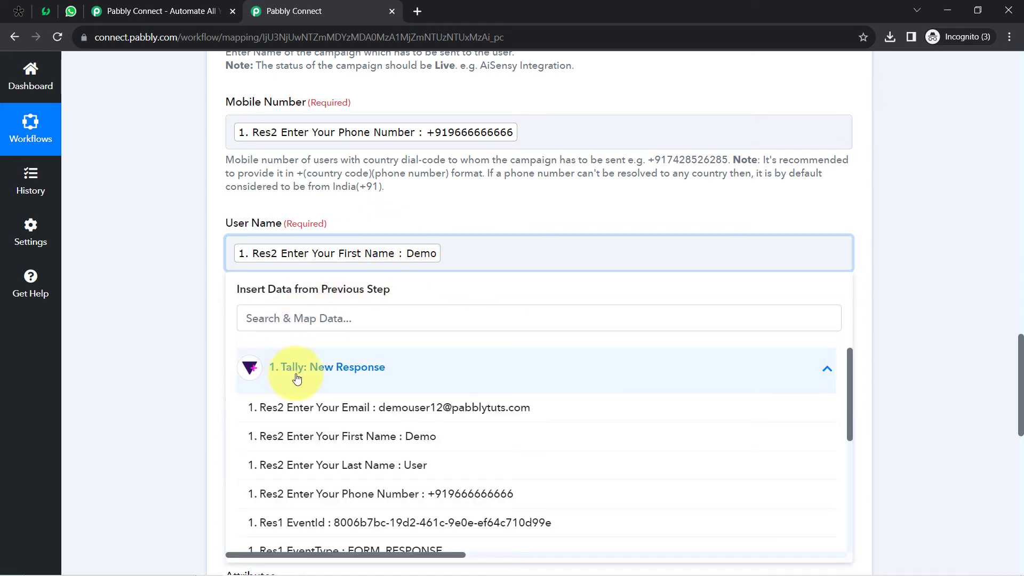
click(393, 464)
click(153, 255)
scroll(163, 240, up, 5)
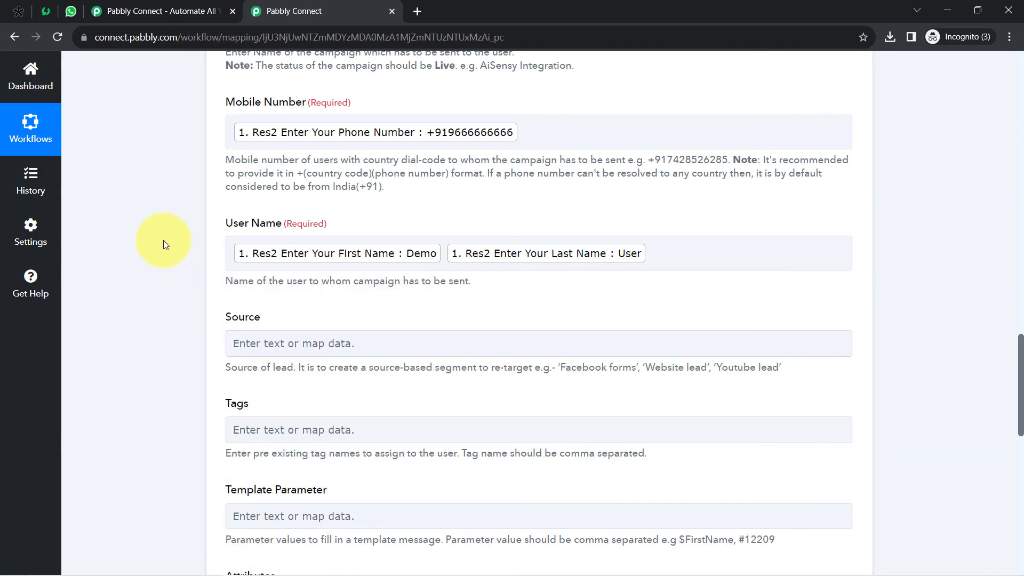
Set the Source field of the AiSensy action to "Form"
scroll(163, 240, down, 3)
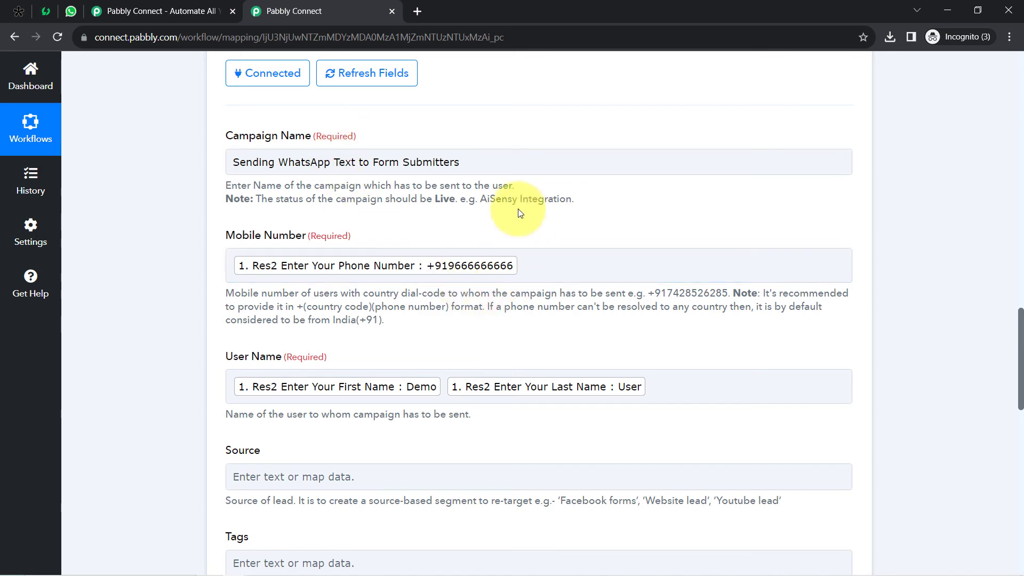
scroll(421, 240, down, 6)
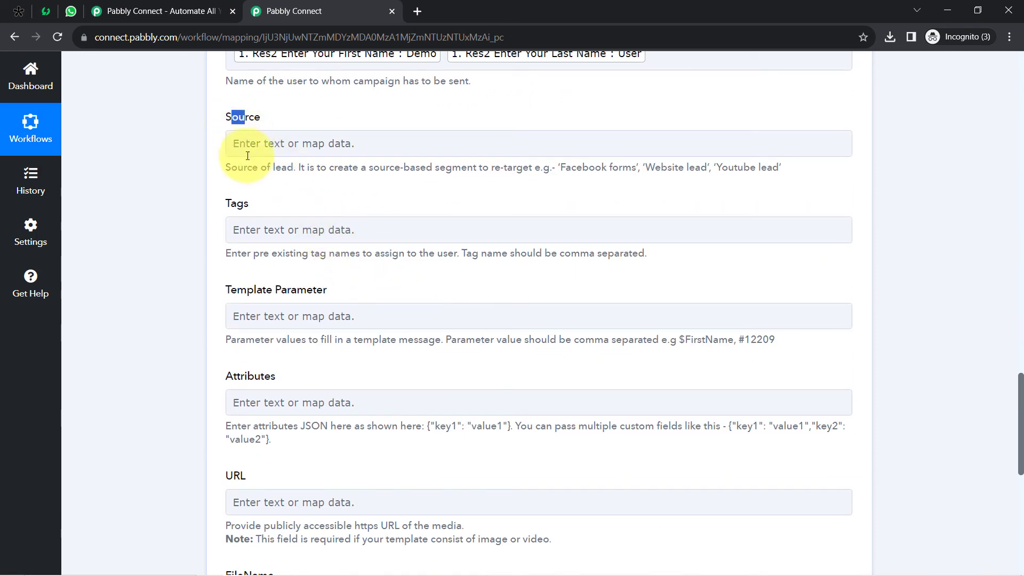
click(233, 140)
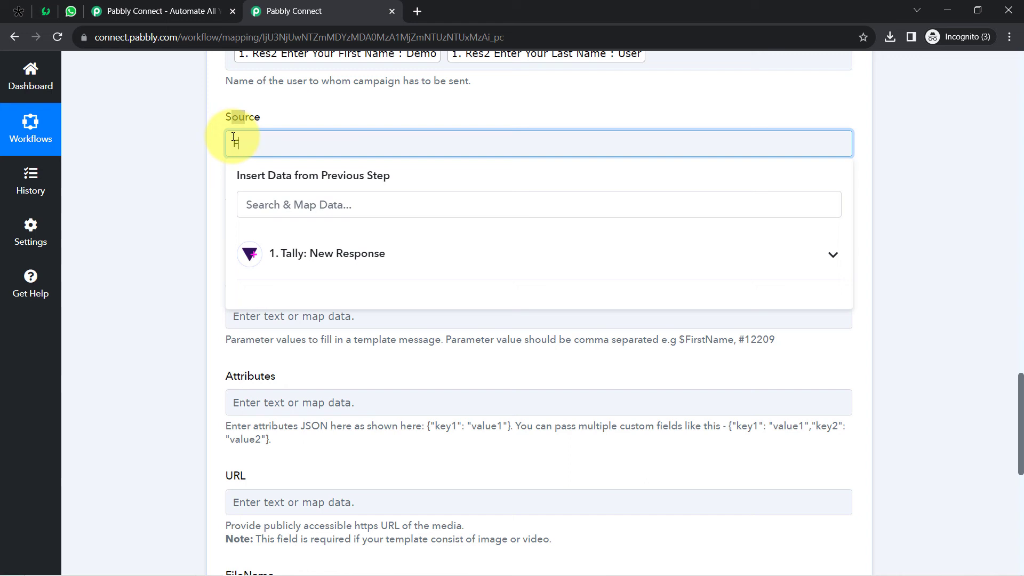
click(184, 162)
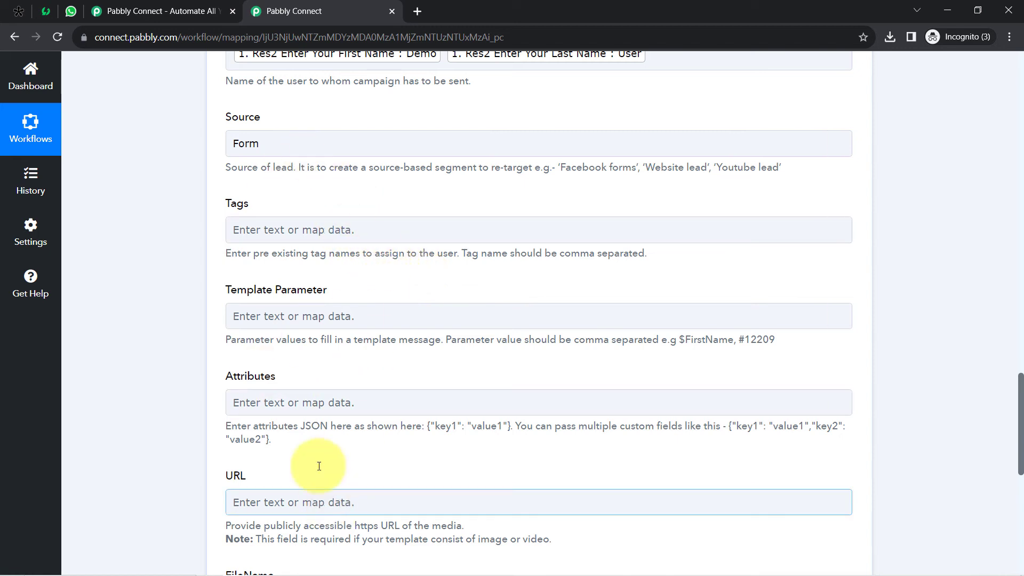
Switch to AiSensy and examine the numbered placeholders in the campaign's message template to see which parameters it needs
drag(232, 203, 243, 203)
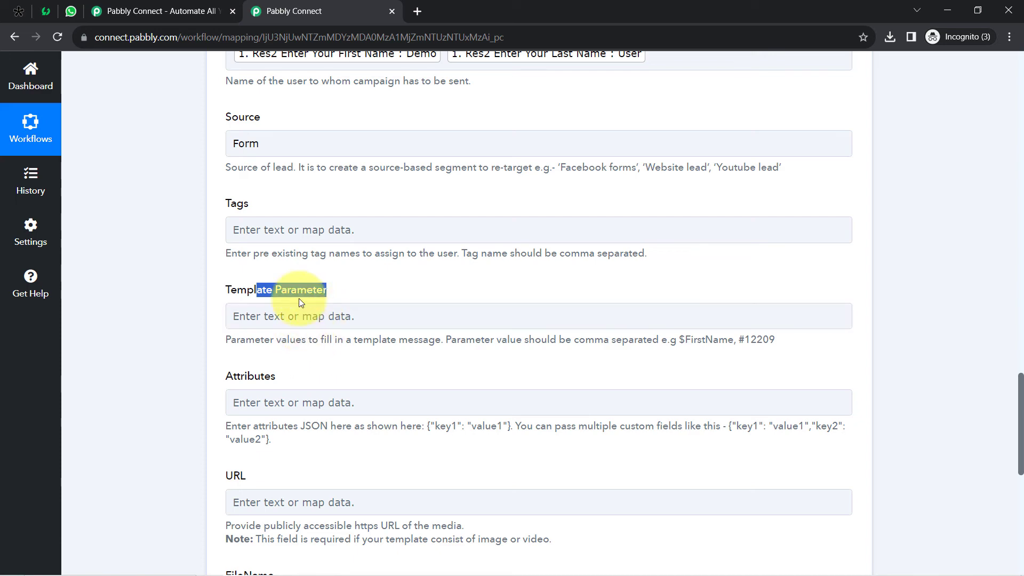
click(44, 6)
scroll(297, 263, down, 5)
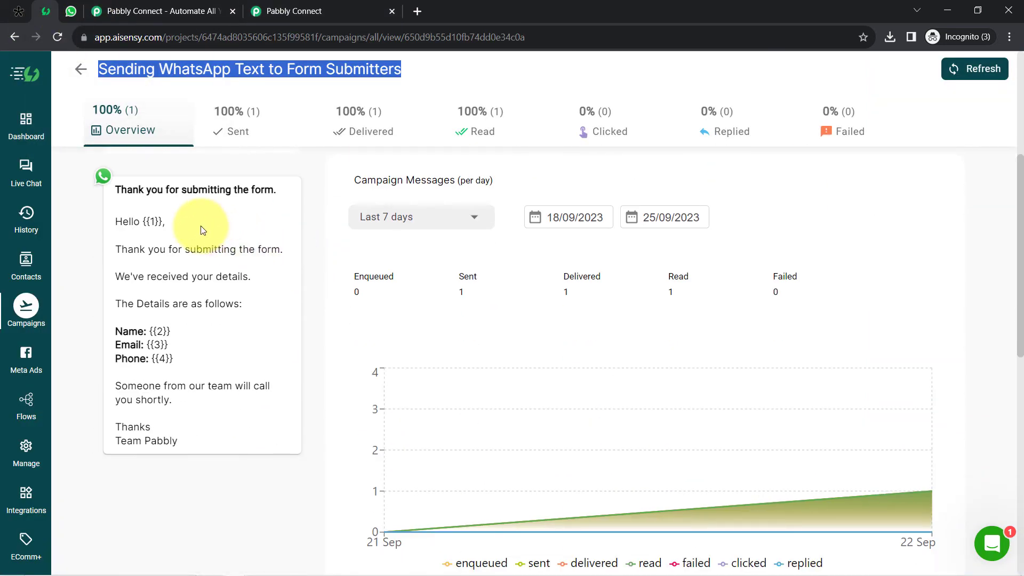
drag(139, 221, 165, 221)
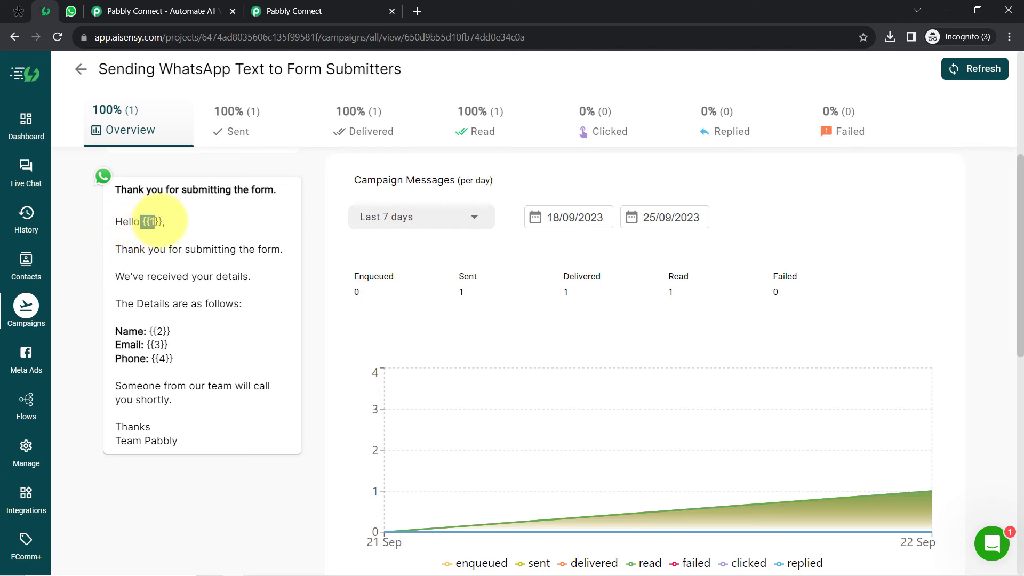
click(161, 330)
double_click(161, 330)
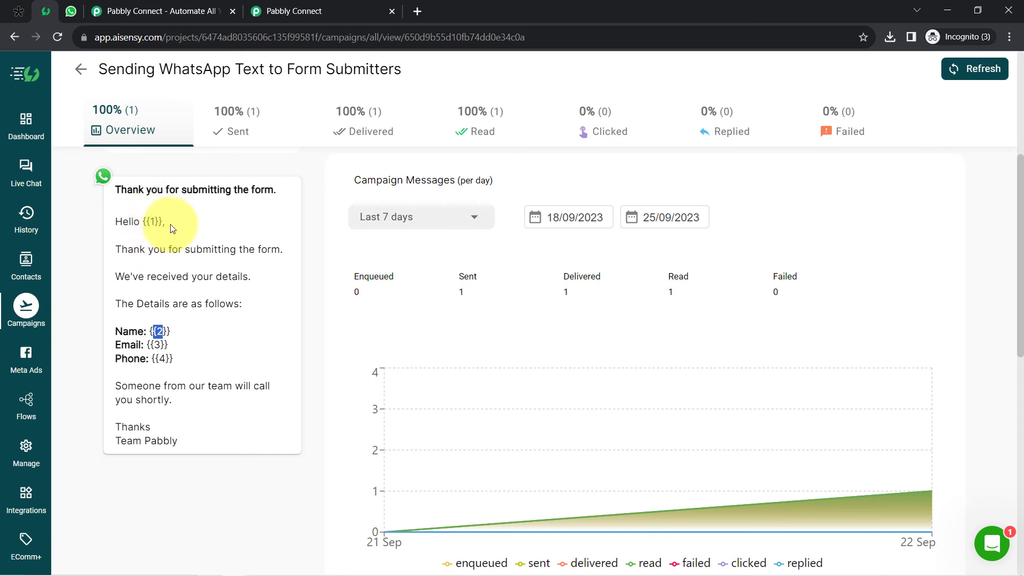
In Pabbly Connect, map the first Template Parameter to the Tally first name and last name answers, ending with a comma
click(283, 10)
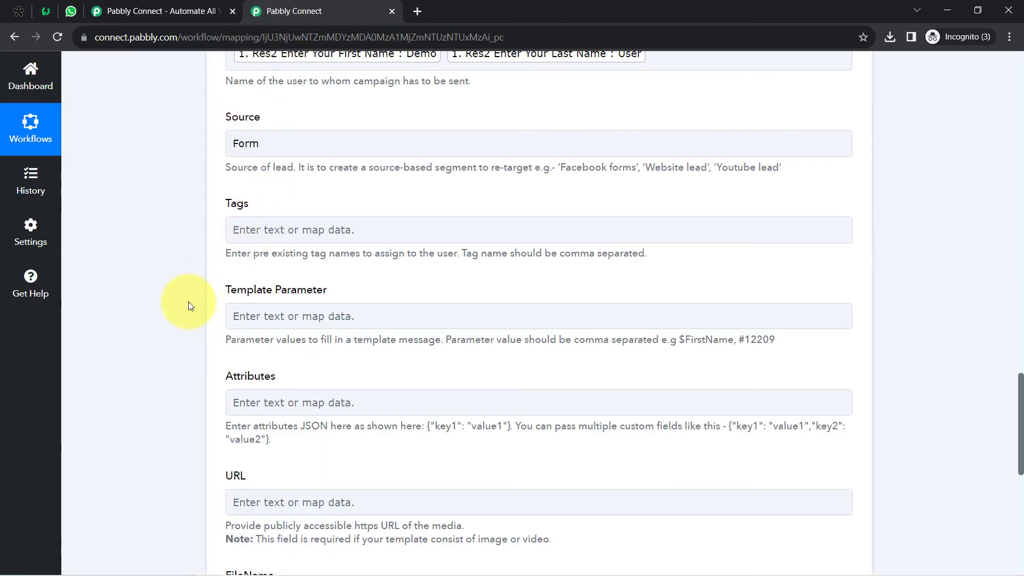
scroll(191, 306, down, 1)
click(240, 249)
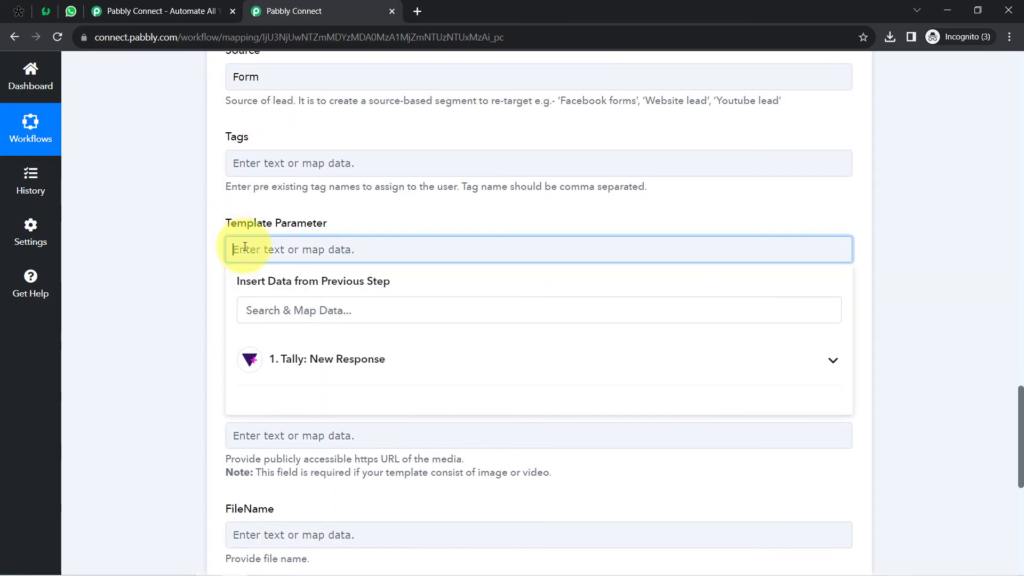
click(287, 360)
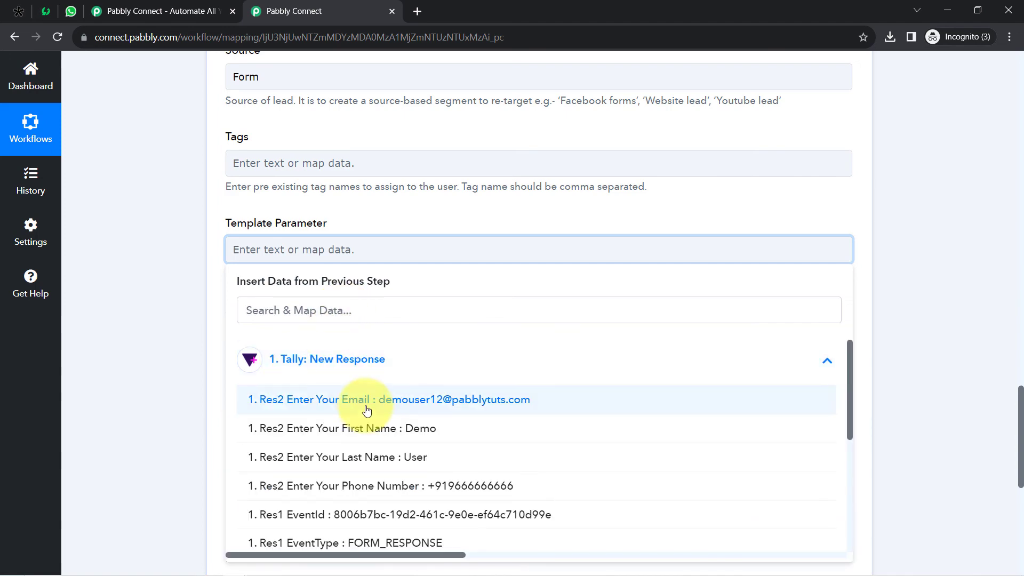
click(368, 426)
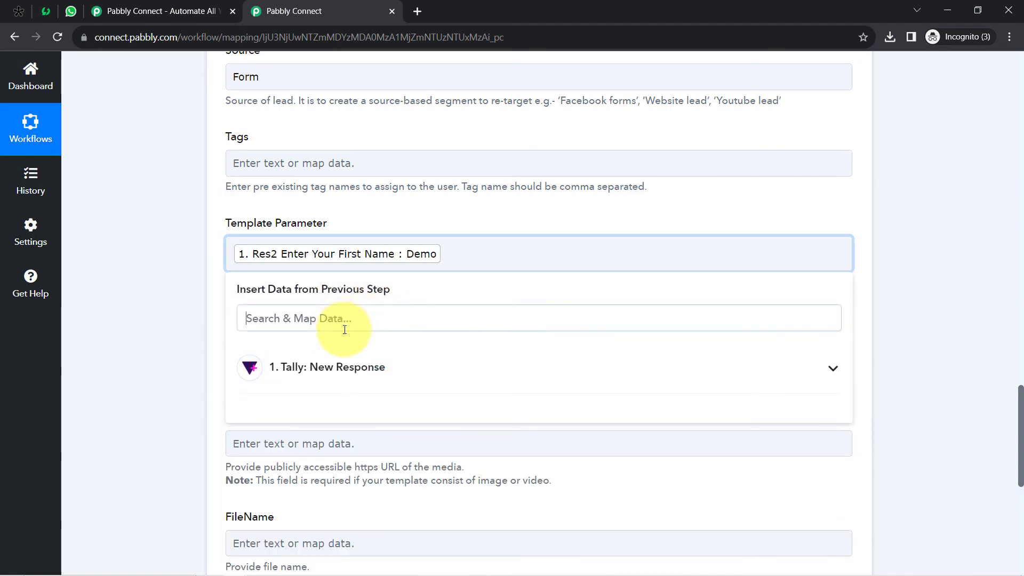
click(332, 369)
click(387, 464)
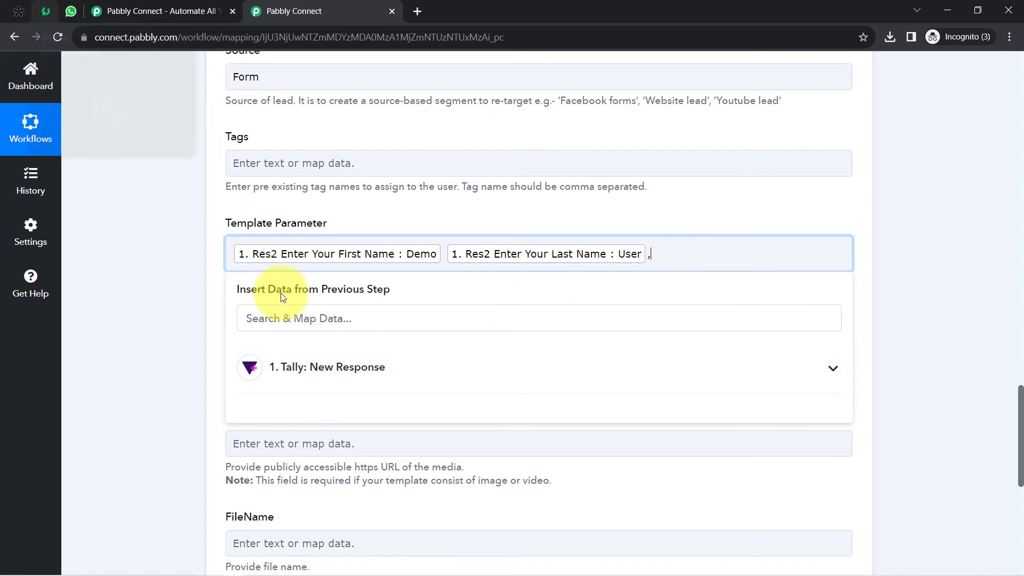
Add the Tally first name and a comma as the second template parameter, checking it against the Name placeholder in AiSensy
click(277, 318)
text(dem)
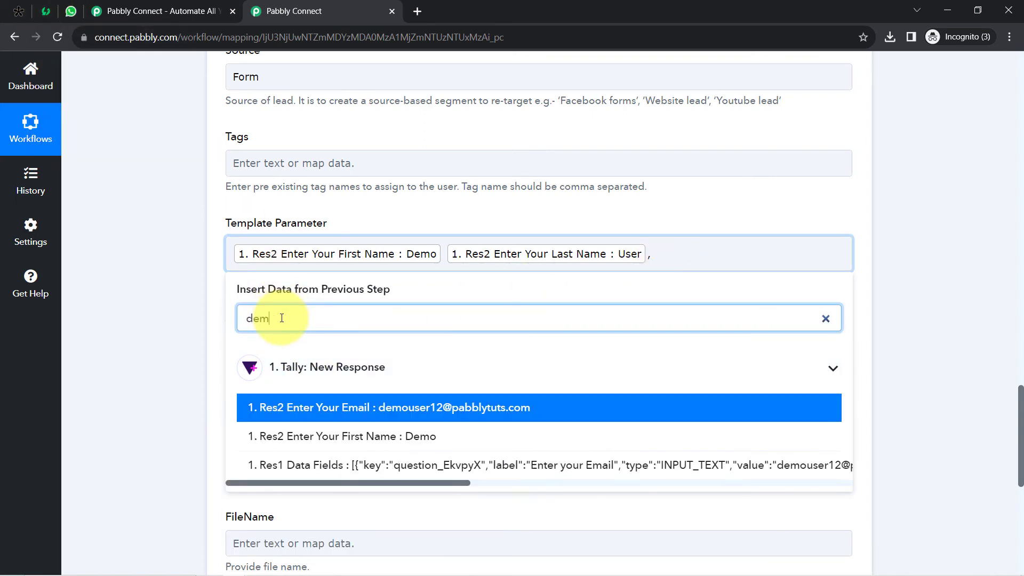
key(BackSpace)
key(BackSpace)
text(e)
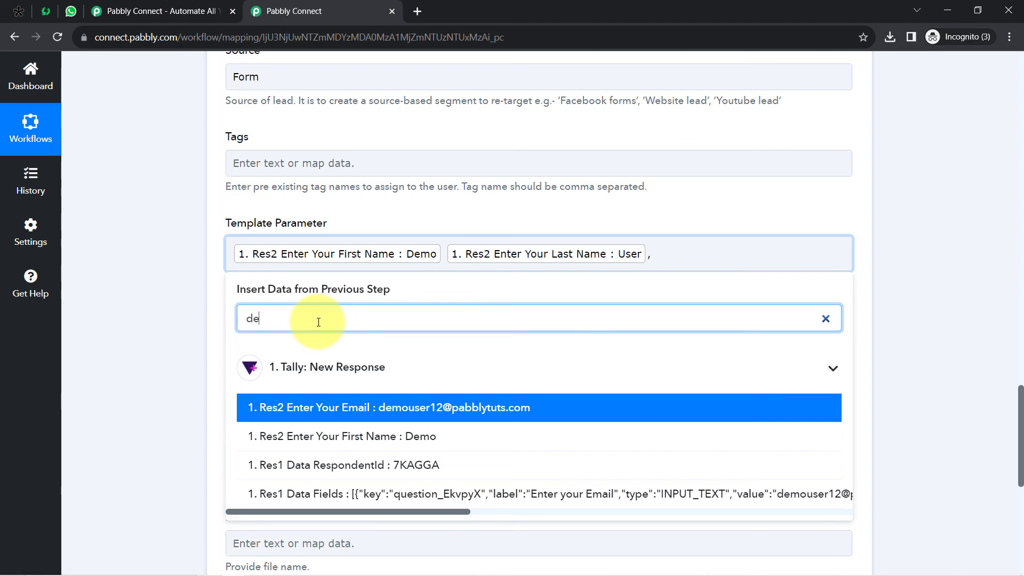
click(335, 443)
click(44, 11)
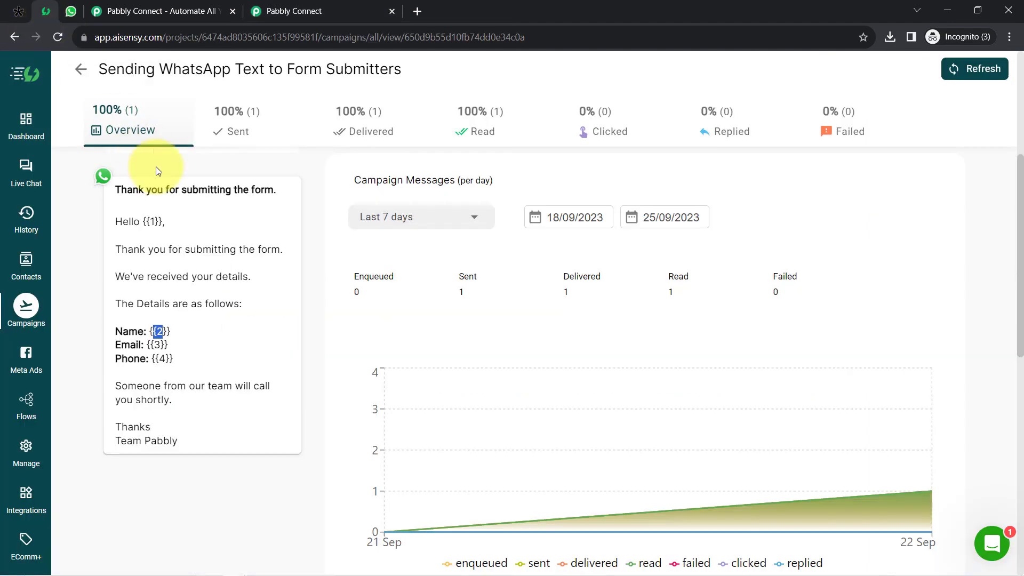
double_click(129, 331)
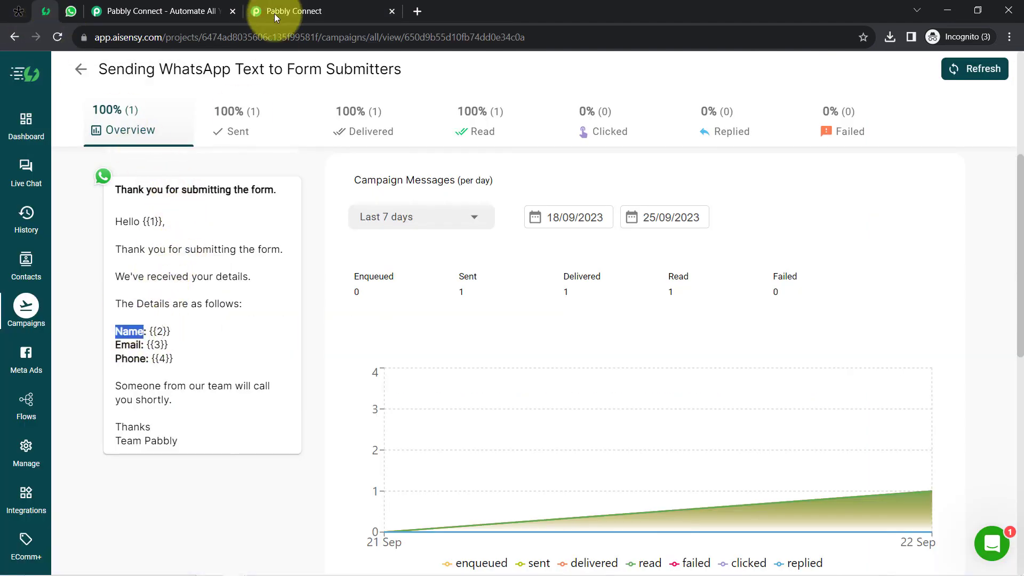
click(275, 14)
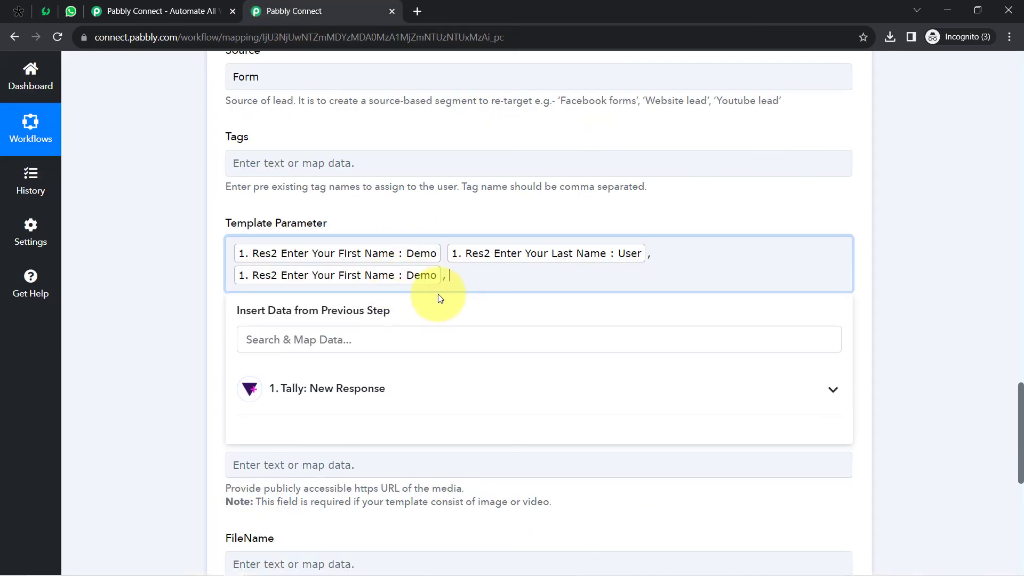
Add the Tally Enter Your Email and Enter Your Phone Number answers as the third and fourth template parameters, separated by a comma
click(339, 340)
text(@)
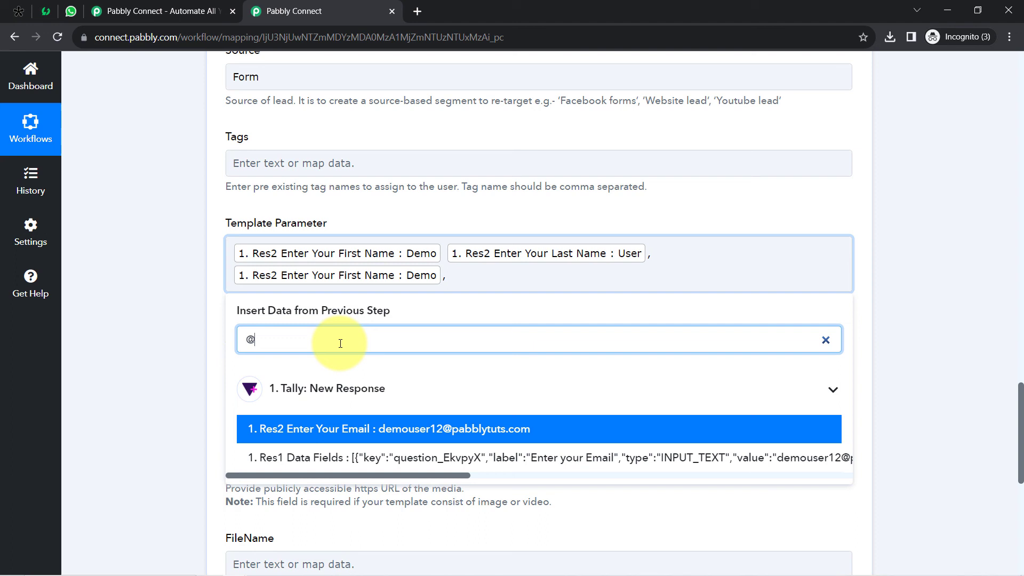
click(343, 429)
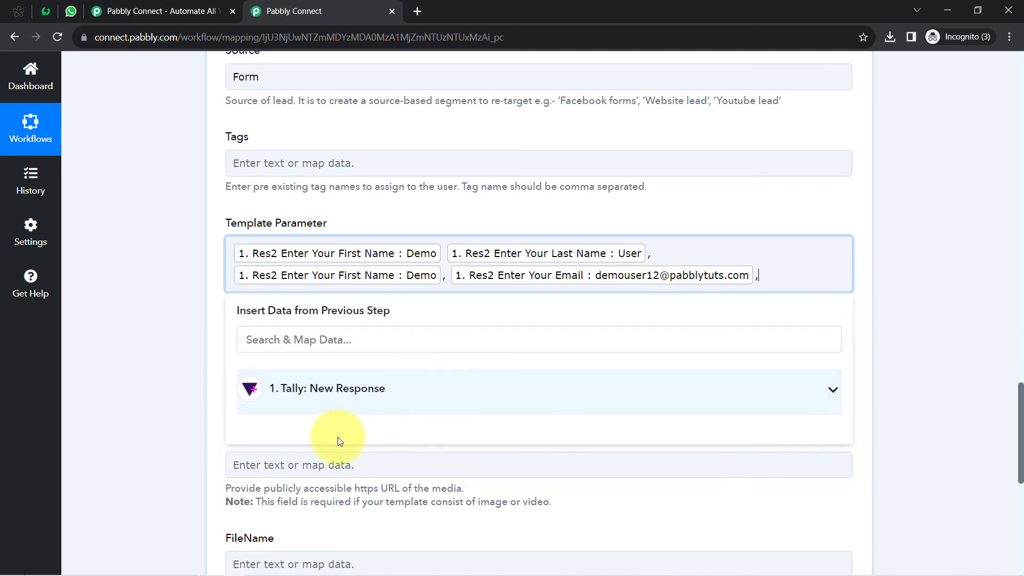
click(310, 403)
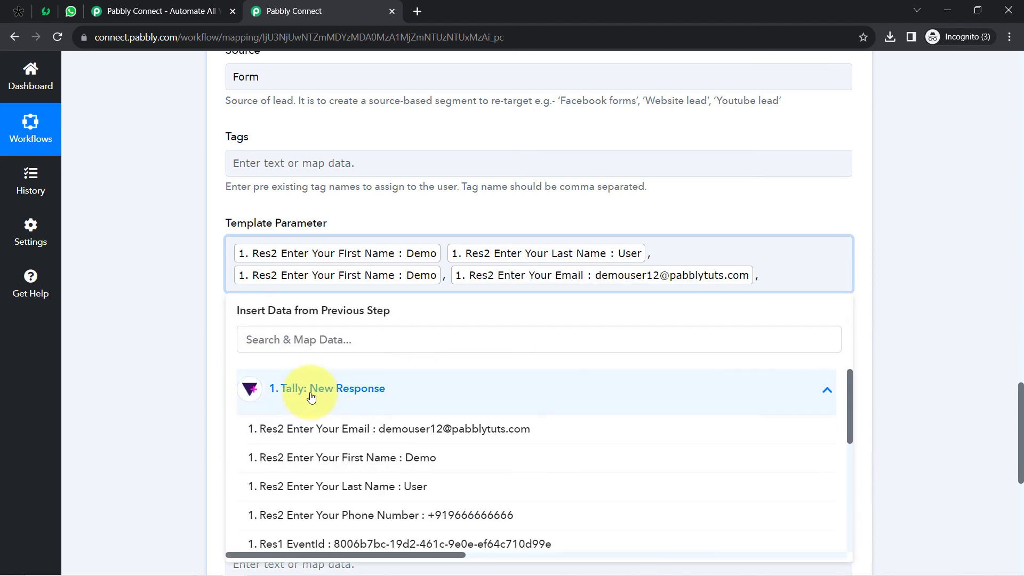
click(327, 516)
click(166, 281)
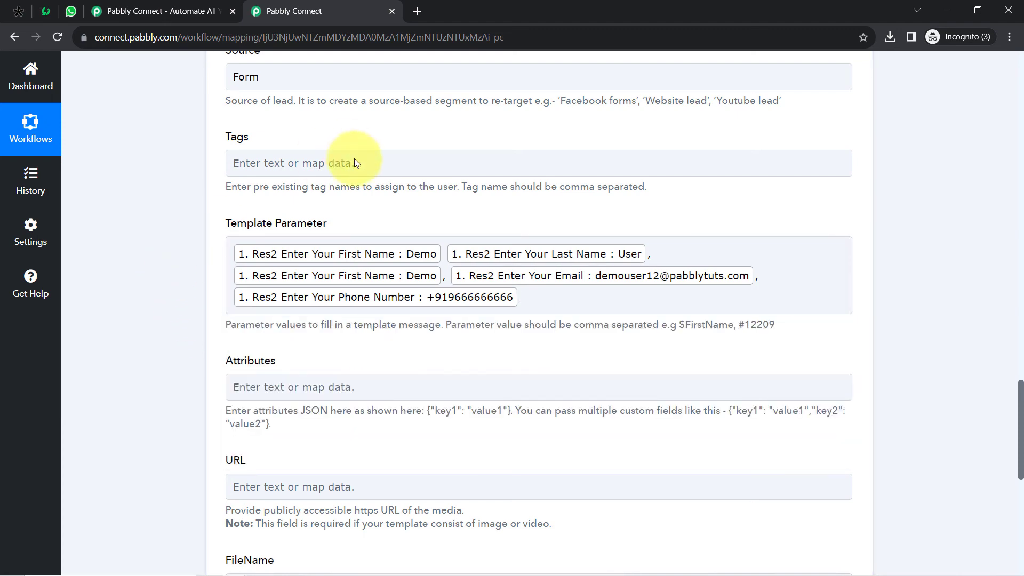
Leave the URL and FileName fields empty and replace the mapped Mobile Number with a test WhatsApp number using country code +91
scroll(153, 267, down, 8)
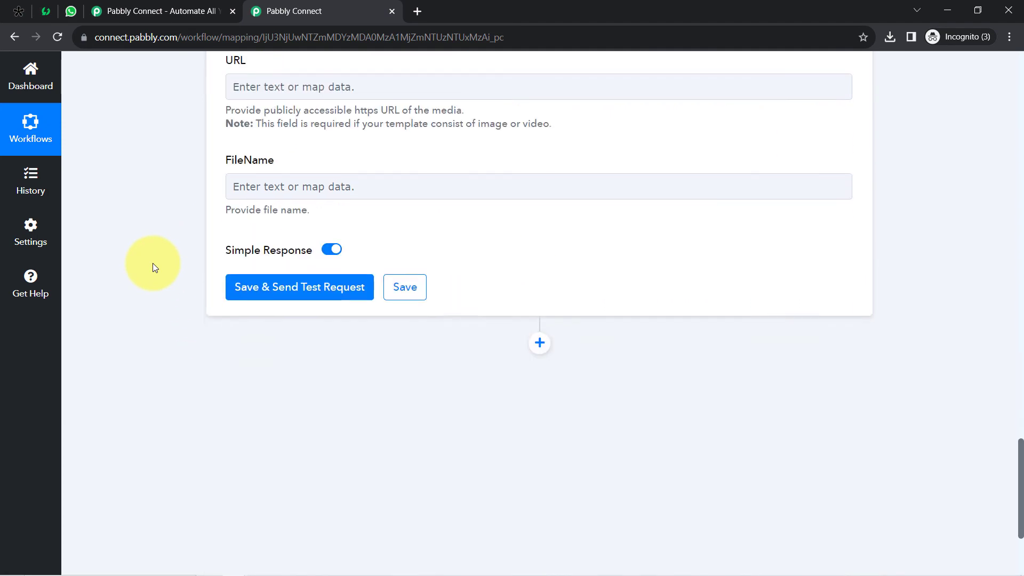
scroll(219, 240, up, 4)
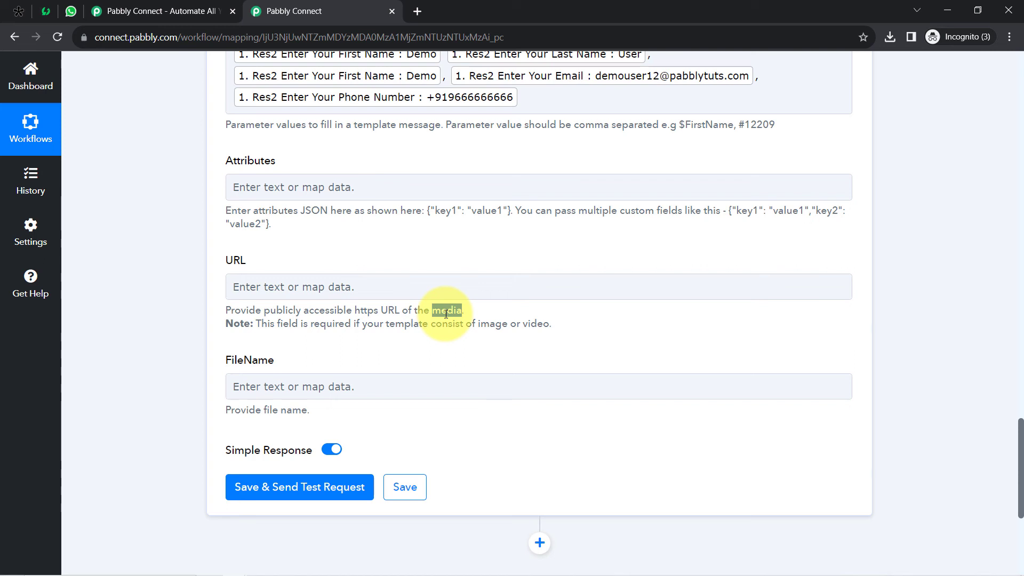
drag(267, 360, 238, 361)
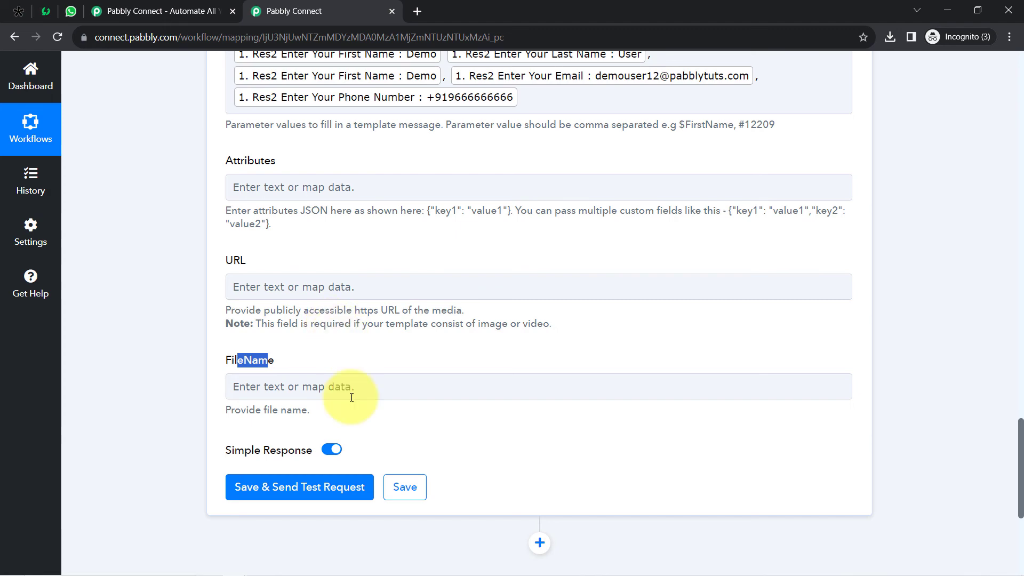
scroll(374, 320, up, 10)
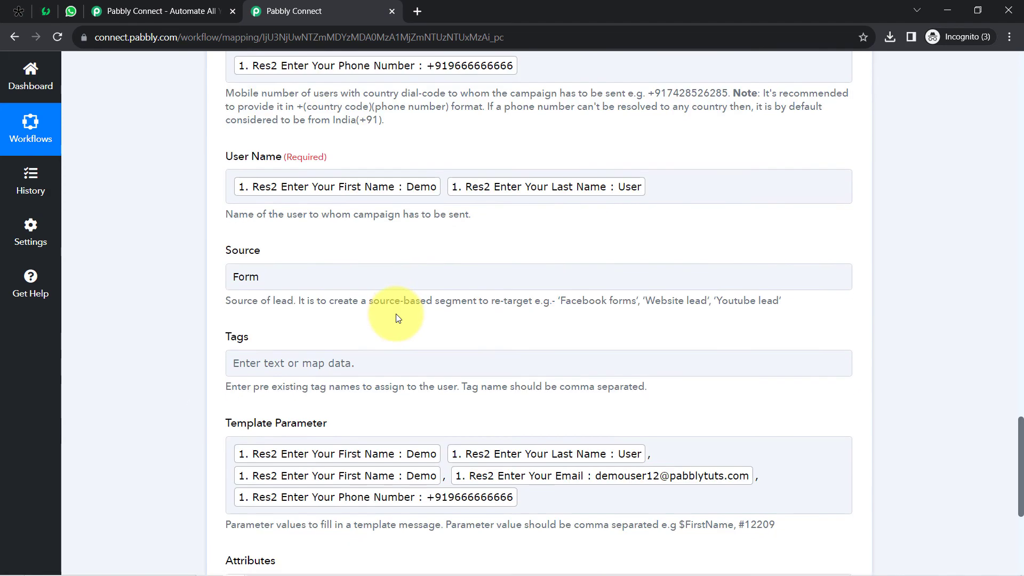
scroll(501, 224, down, 1)
click(553, 192)
key(BackSpace)
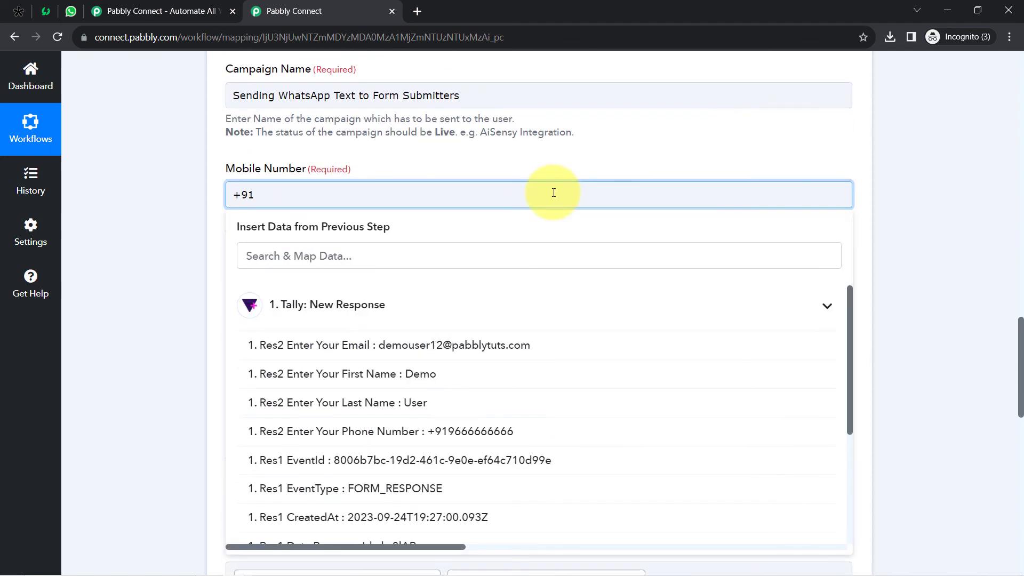
Check the chat list in WhatsApp Web, and save the AiSensy action in Pabbly Connect with a test request, checking the Success response
click(70, 12)
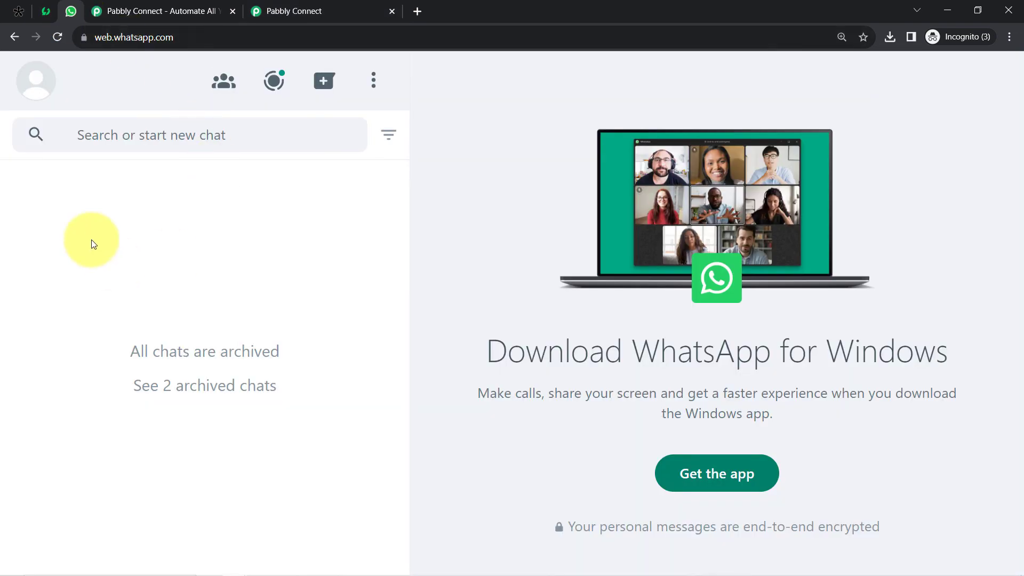
click(334, 10)
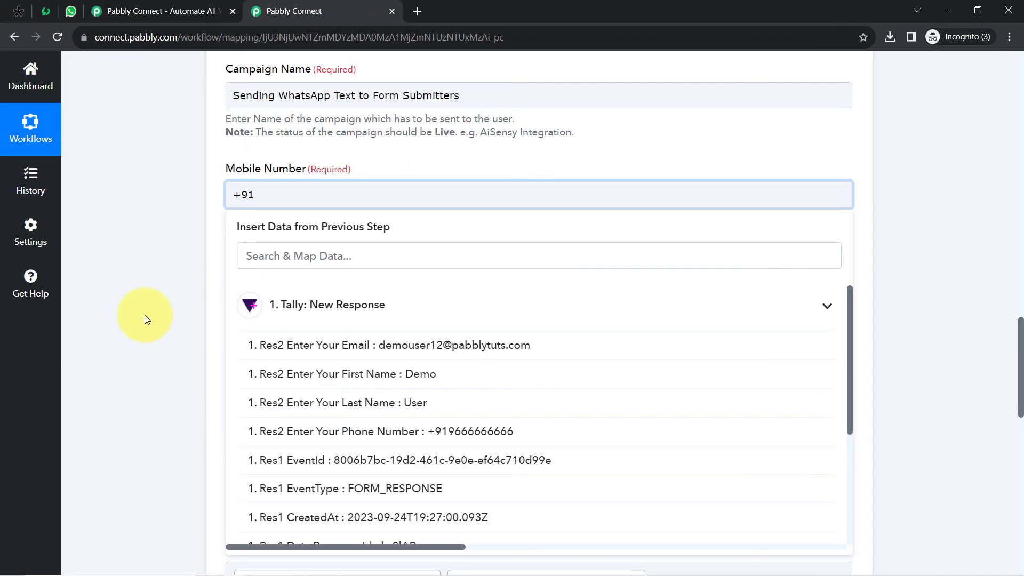
scroll(148, 317, down, 10)
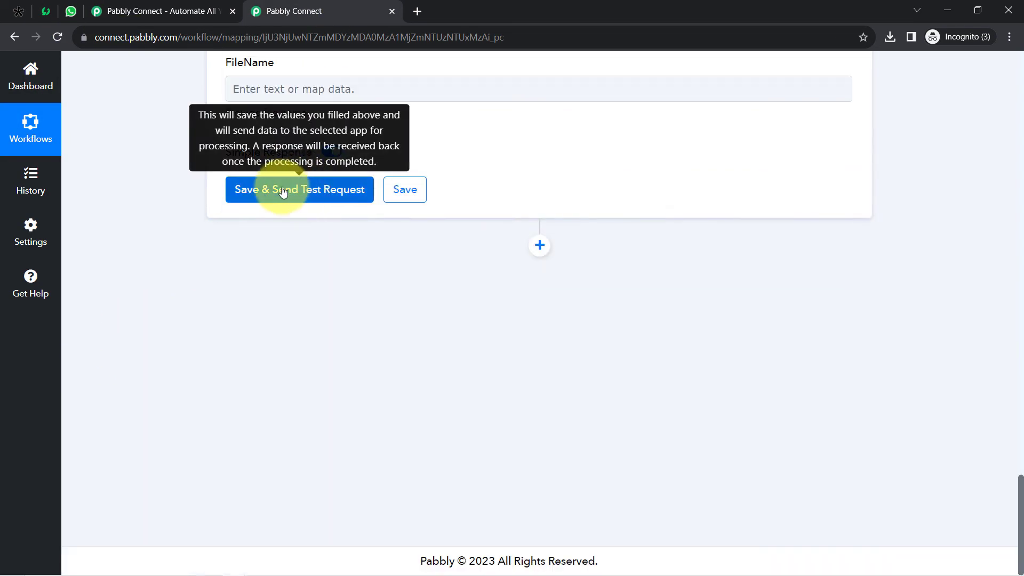
click(278, 190)
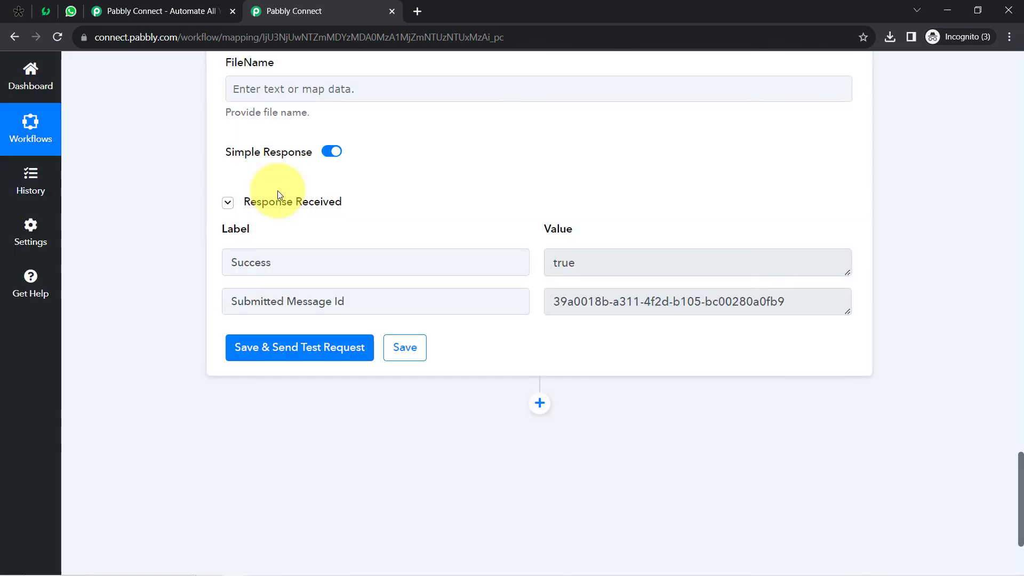
drag(237, 263, 311, 267)
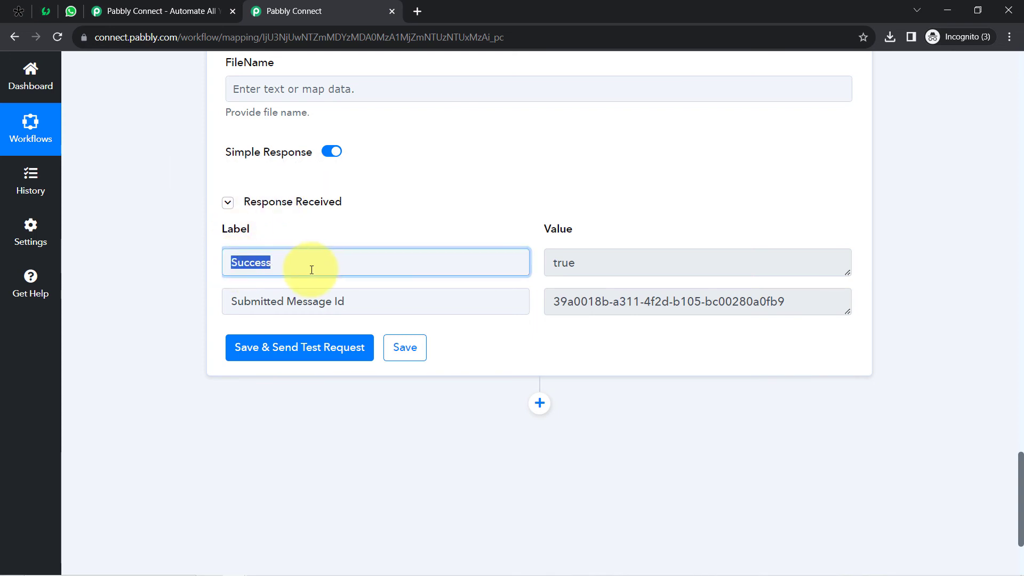
Switch to WhatsApp Web and open the Pabbly Team chat to examine the message's heading, greeting and submitted name, email and phone details
mouse_move(72, 13)
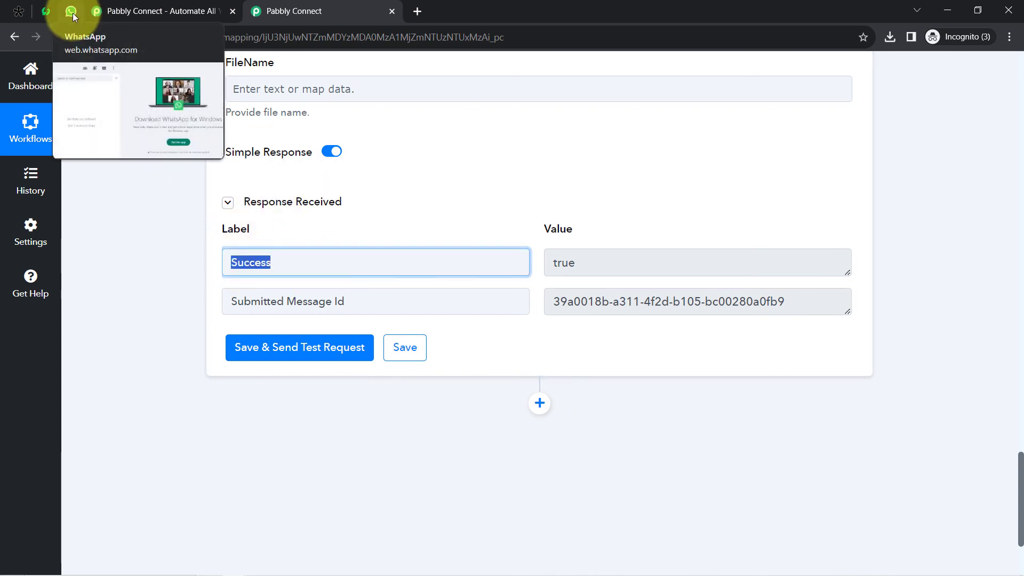
click(72, 13)
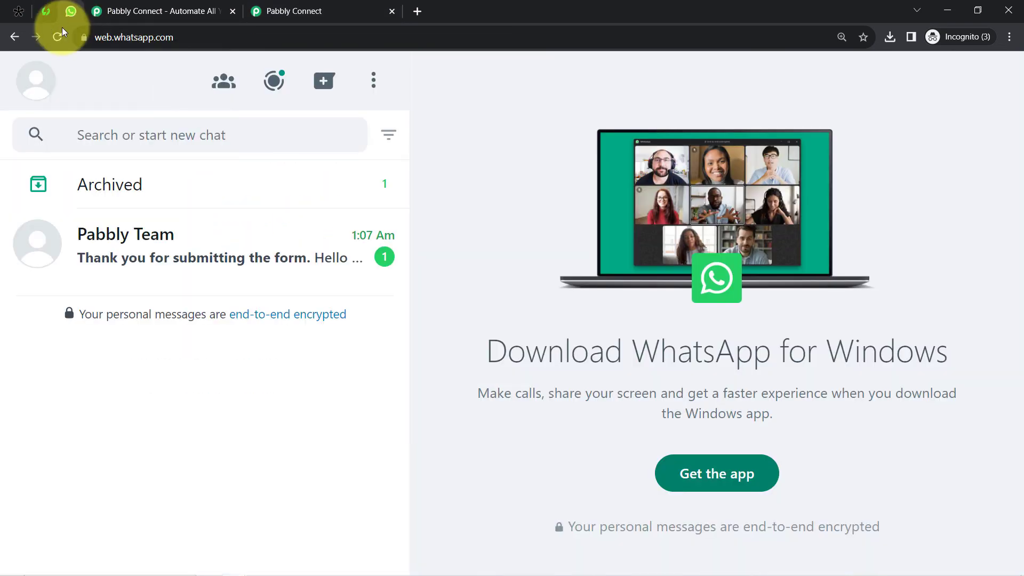
click(131, 249)
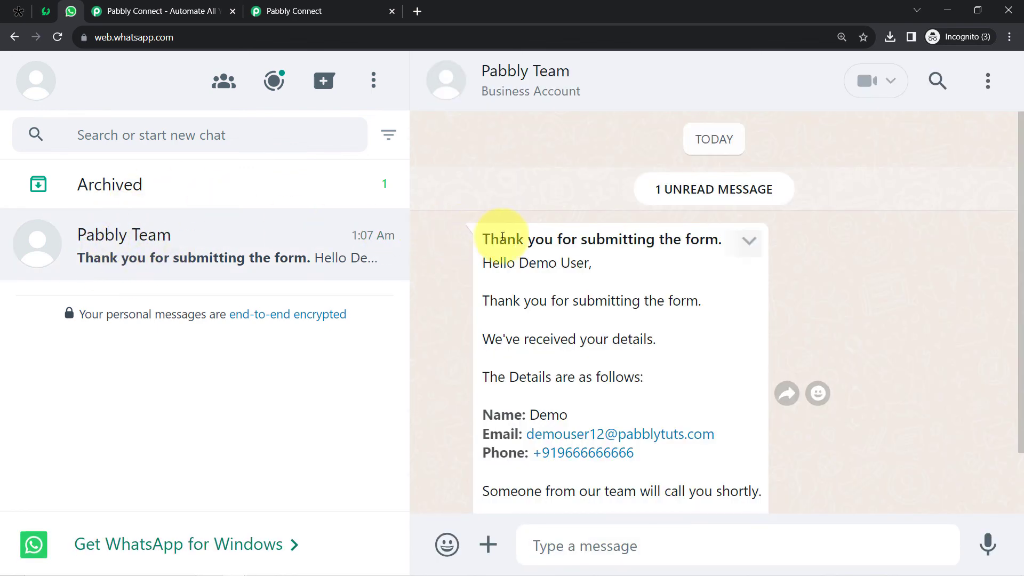
drag(489, 239, 739, 243)
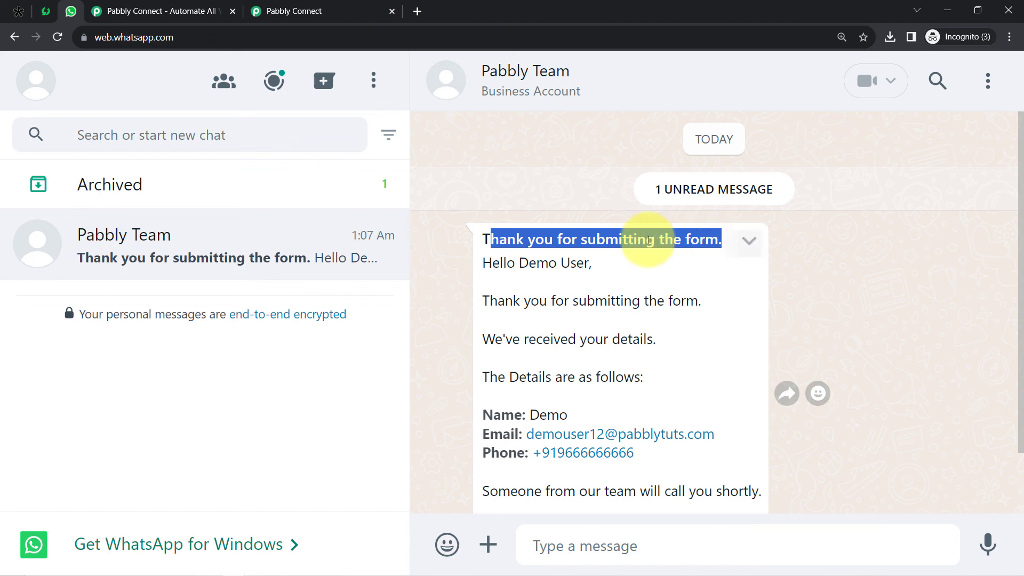
drag(517, 264, 593, 264)
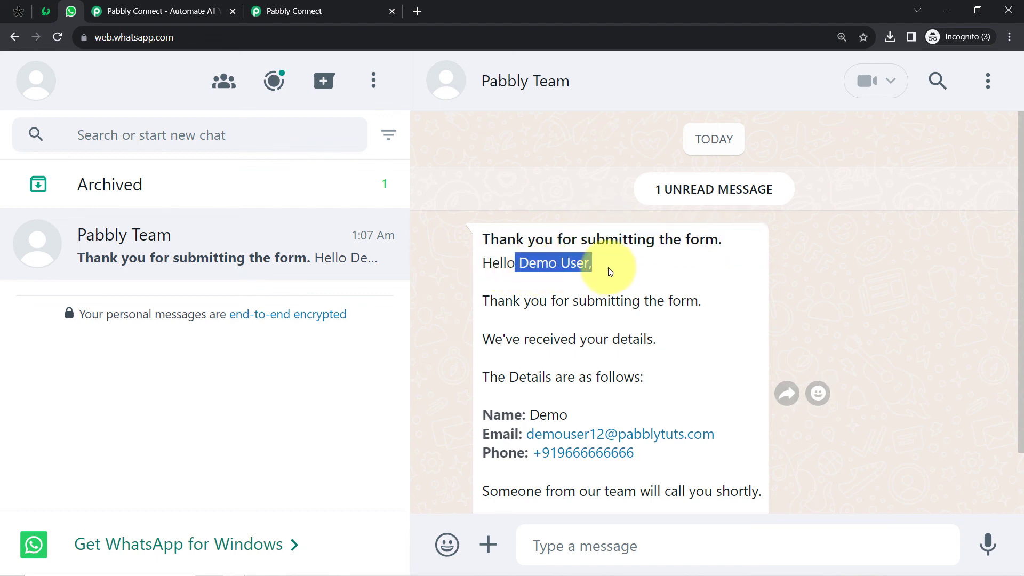
drag(575, 418, 548, 407)
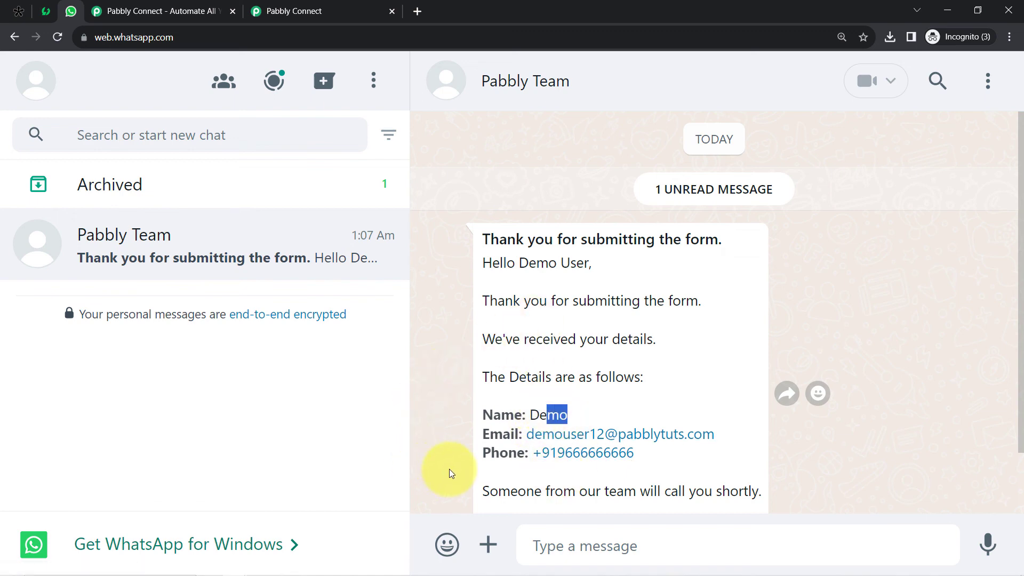
click(513, 248)
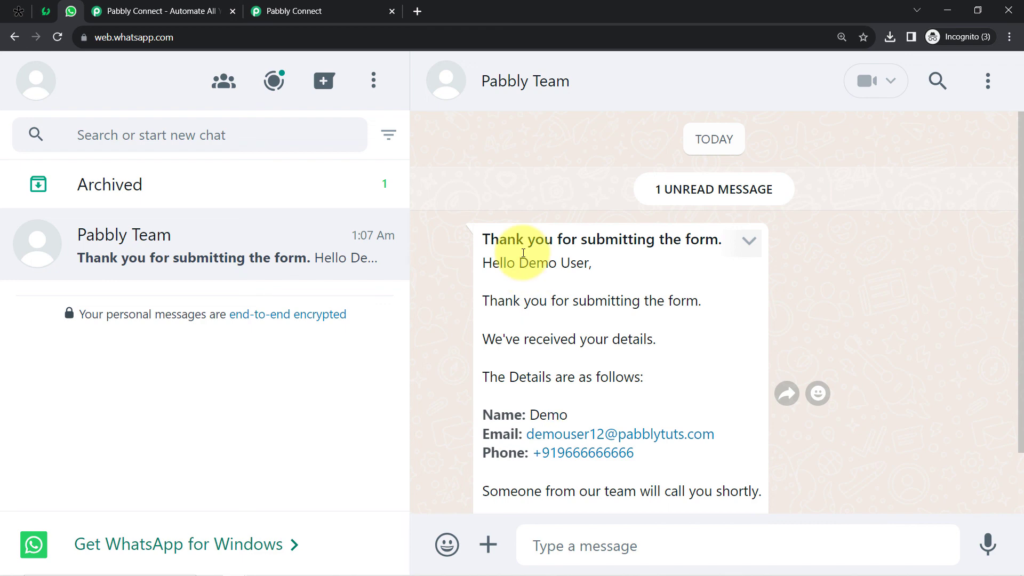
drag(489, 240, 545, 413)
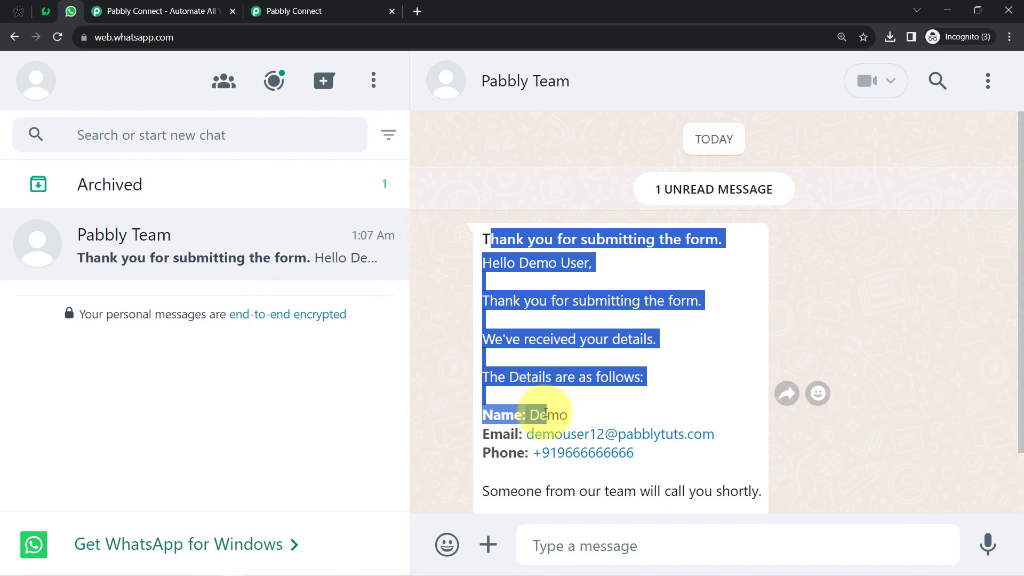
click(534, 339)
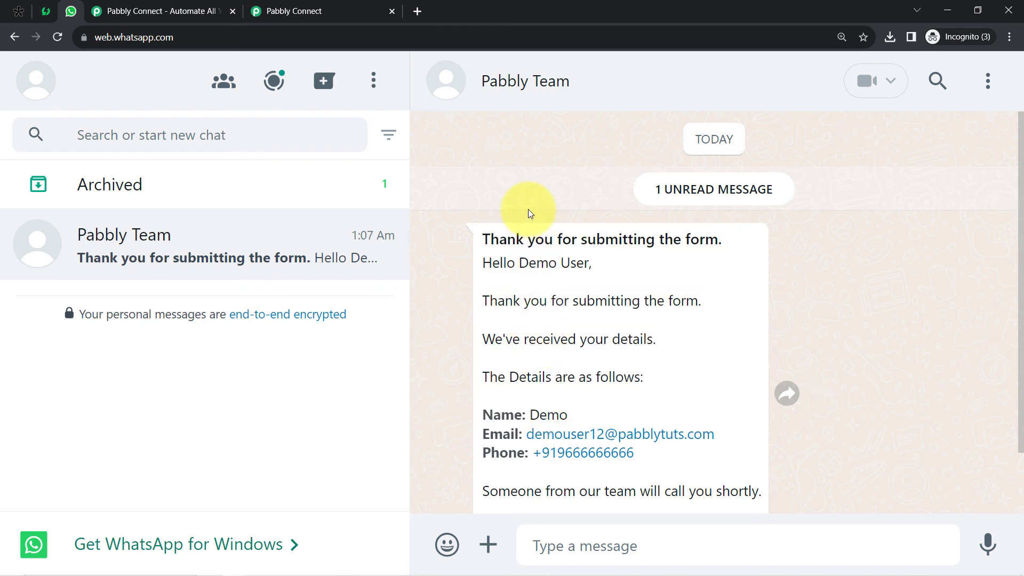
Return to Pabbly Connect and collapse the Tally trigger and the WhatsApp by AiSensy action
click(264, 10)
scroll(177, 150, up, 20)
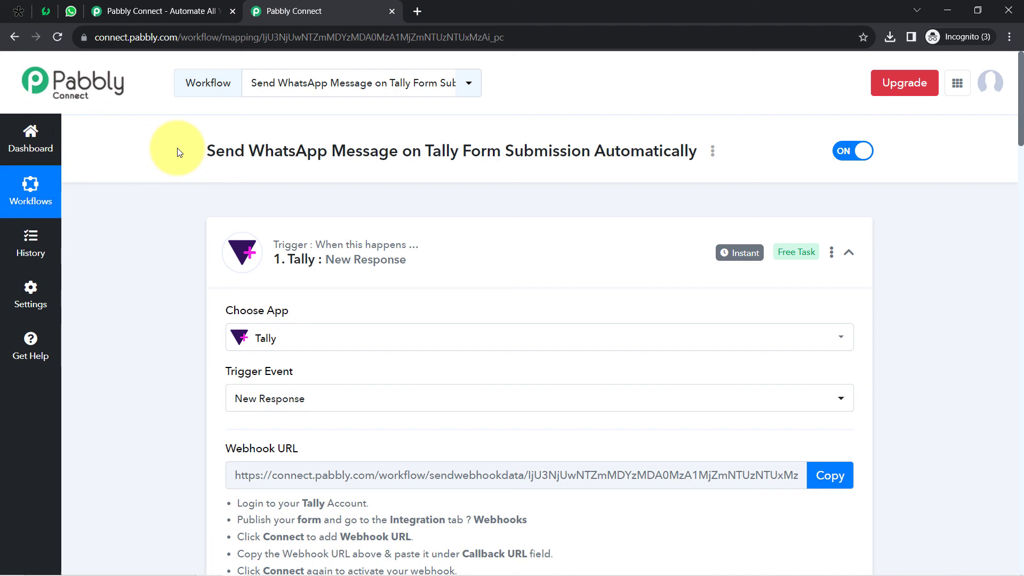
click(309, 245)
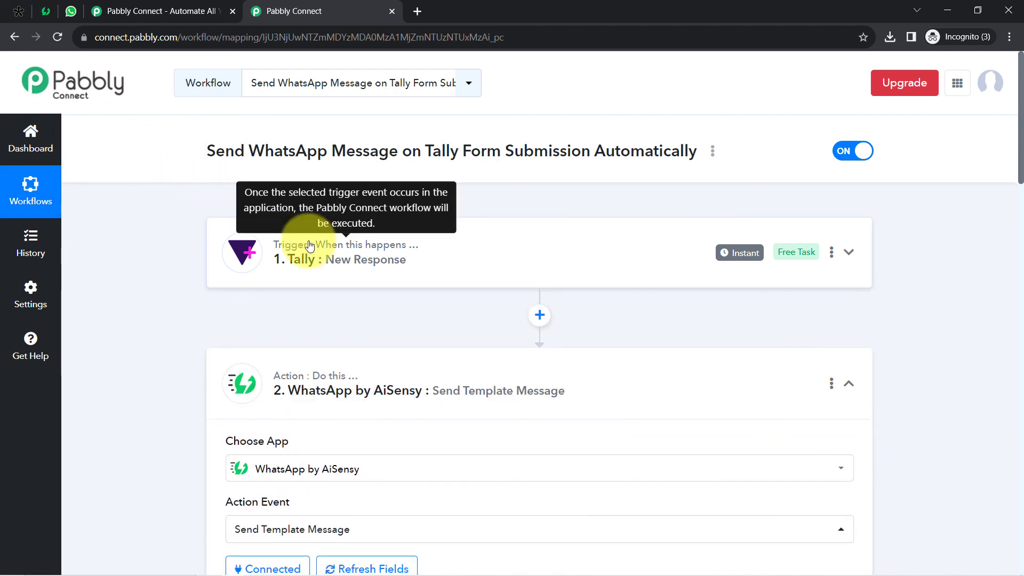
click(344, 397)
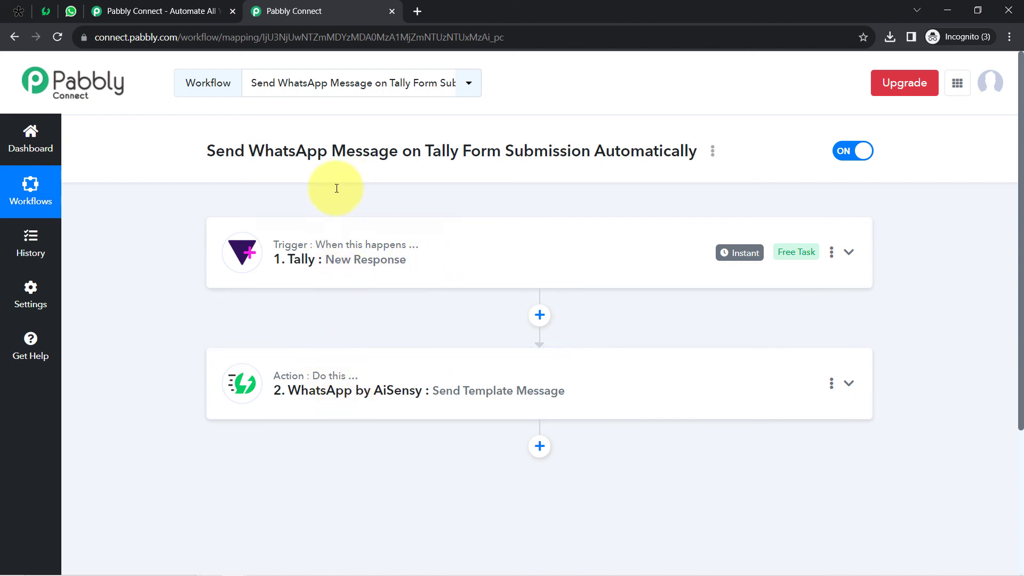
Copy the share link of the Send WhatsApp Message on Tally Form Submission Automatically workflow and close the sharing dialog
click(713, 152)
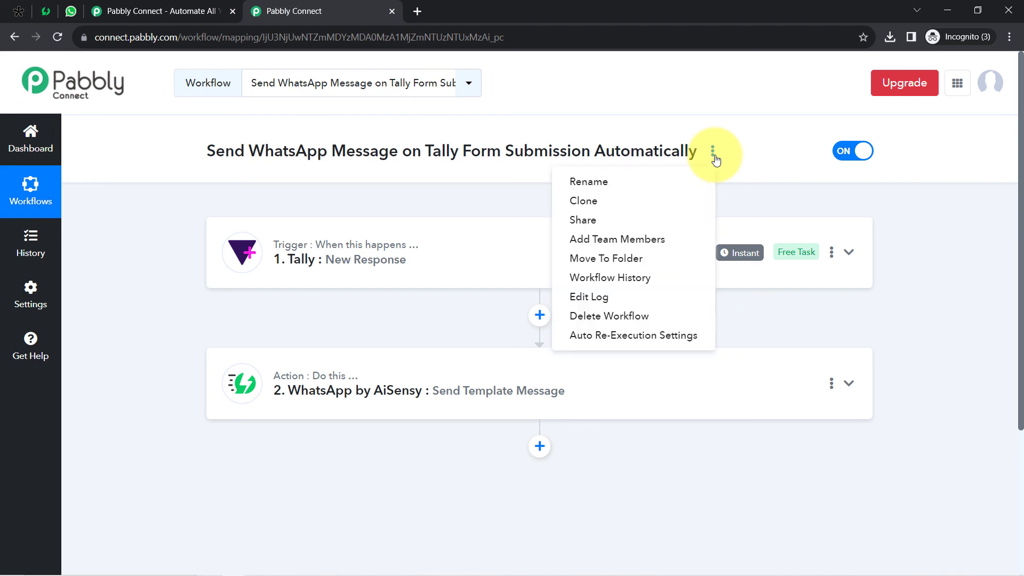
click(583, 220)
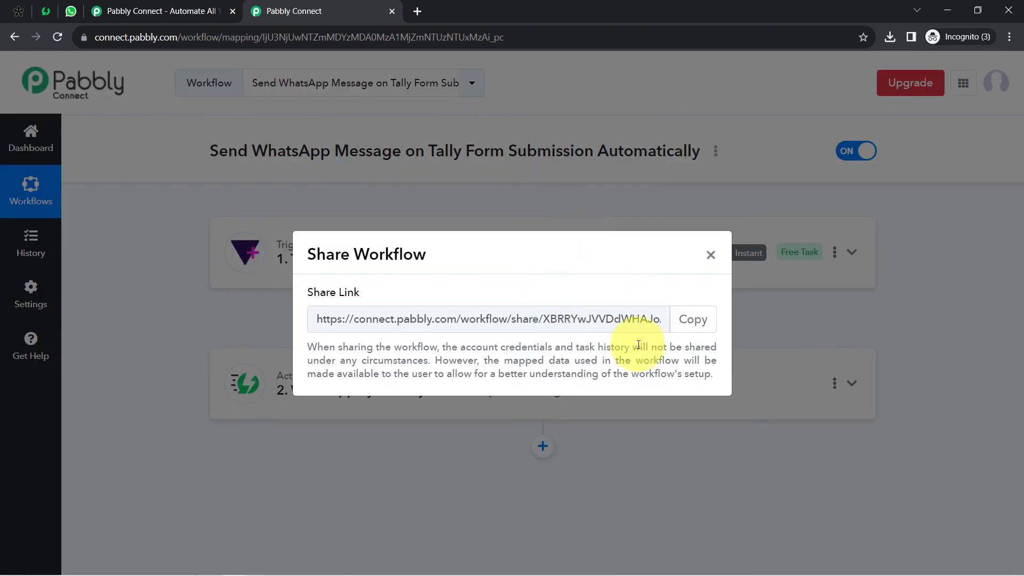
click(694, 319)
click(711, 254)
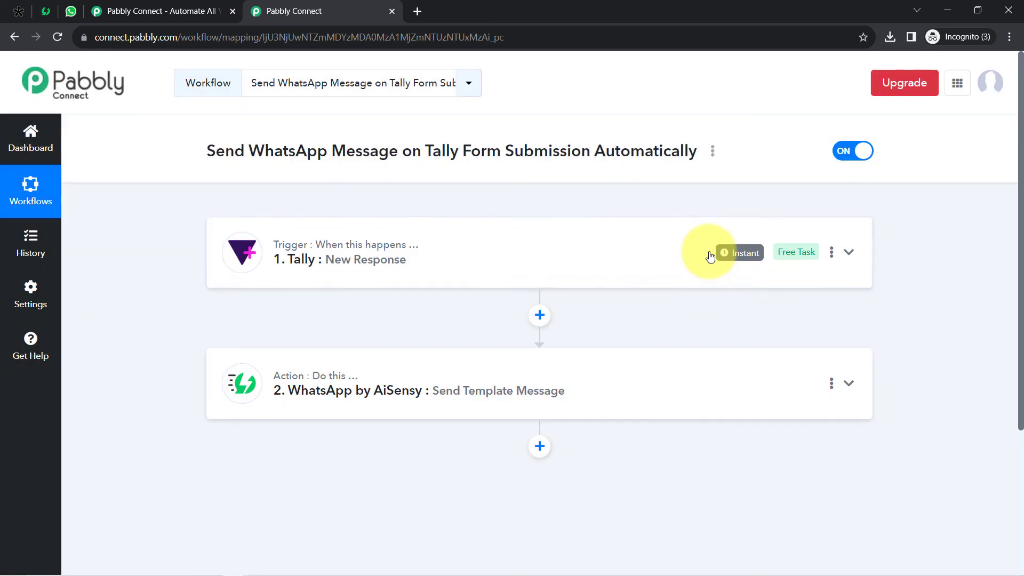